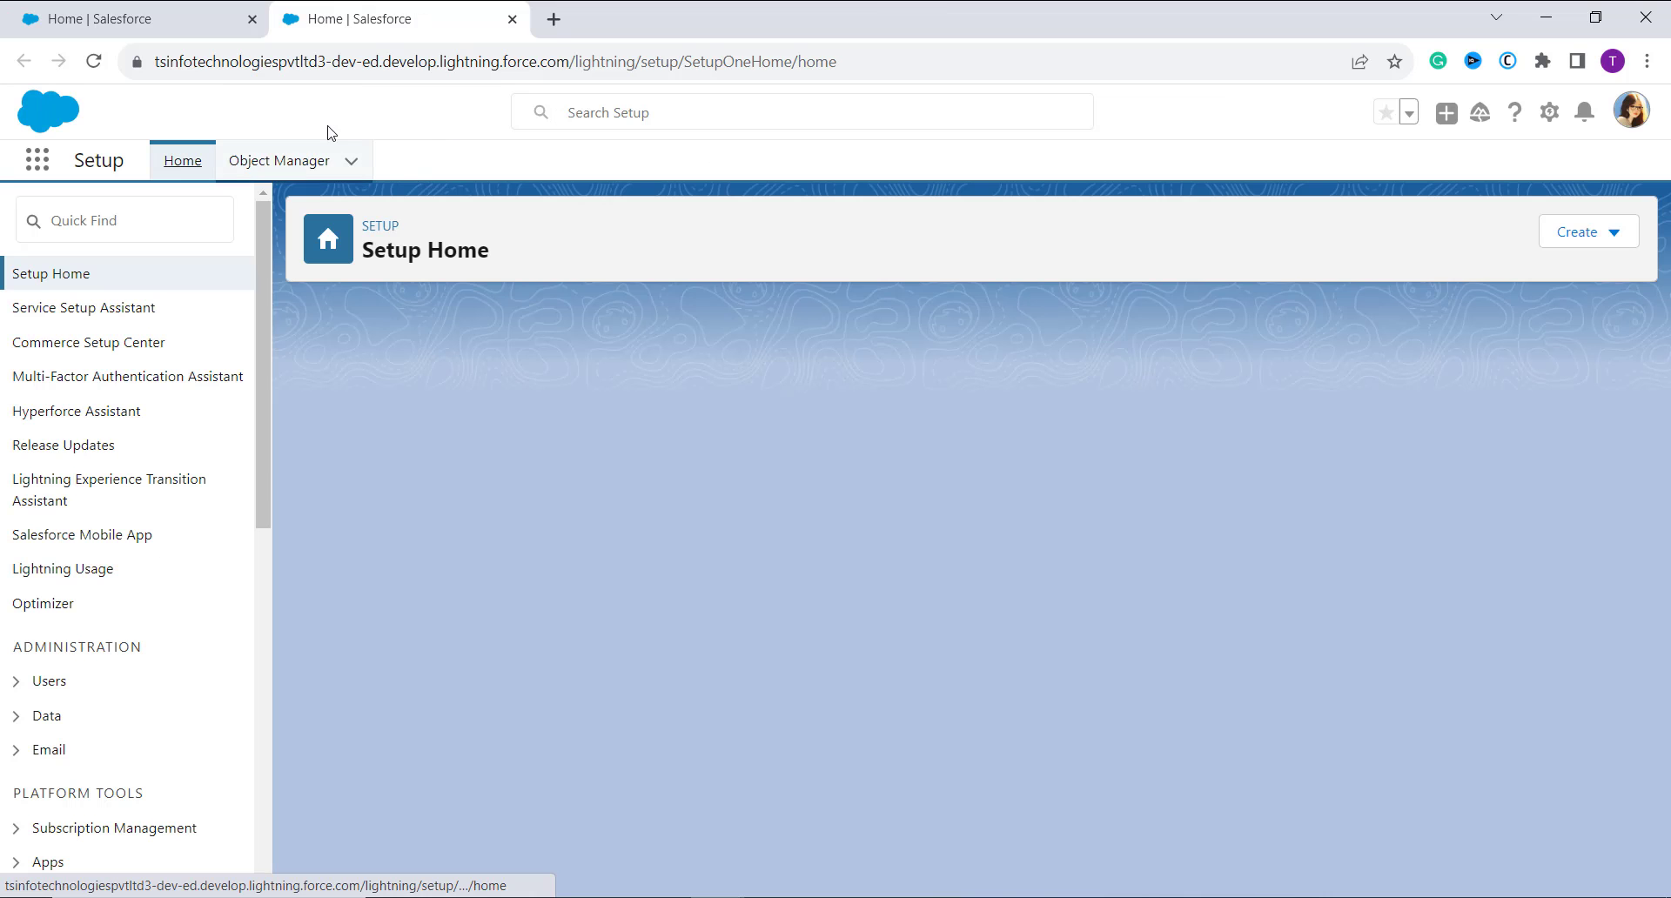
Find the Order object in Object Manager and open its Fields & Relationships
{"action": "left_click", "coordinate": [310, 162]}
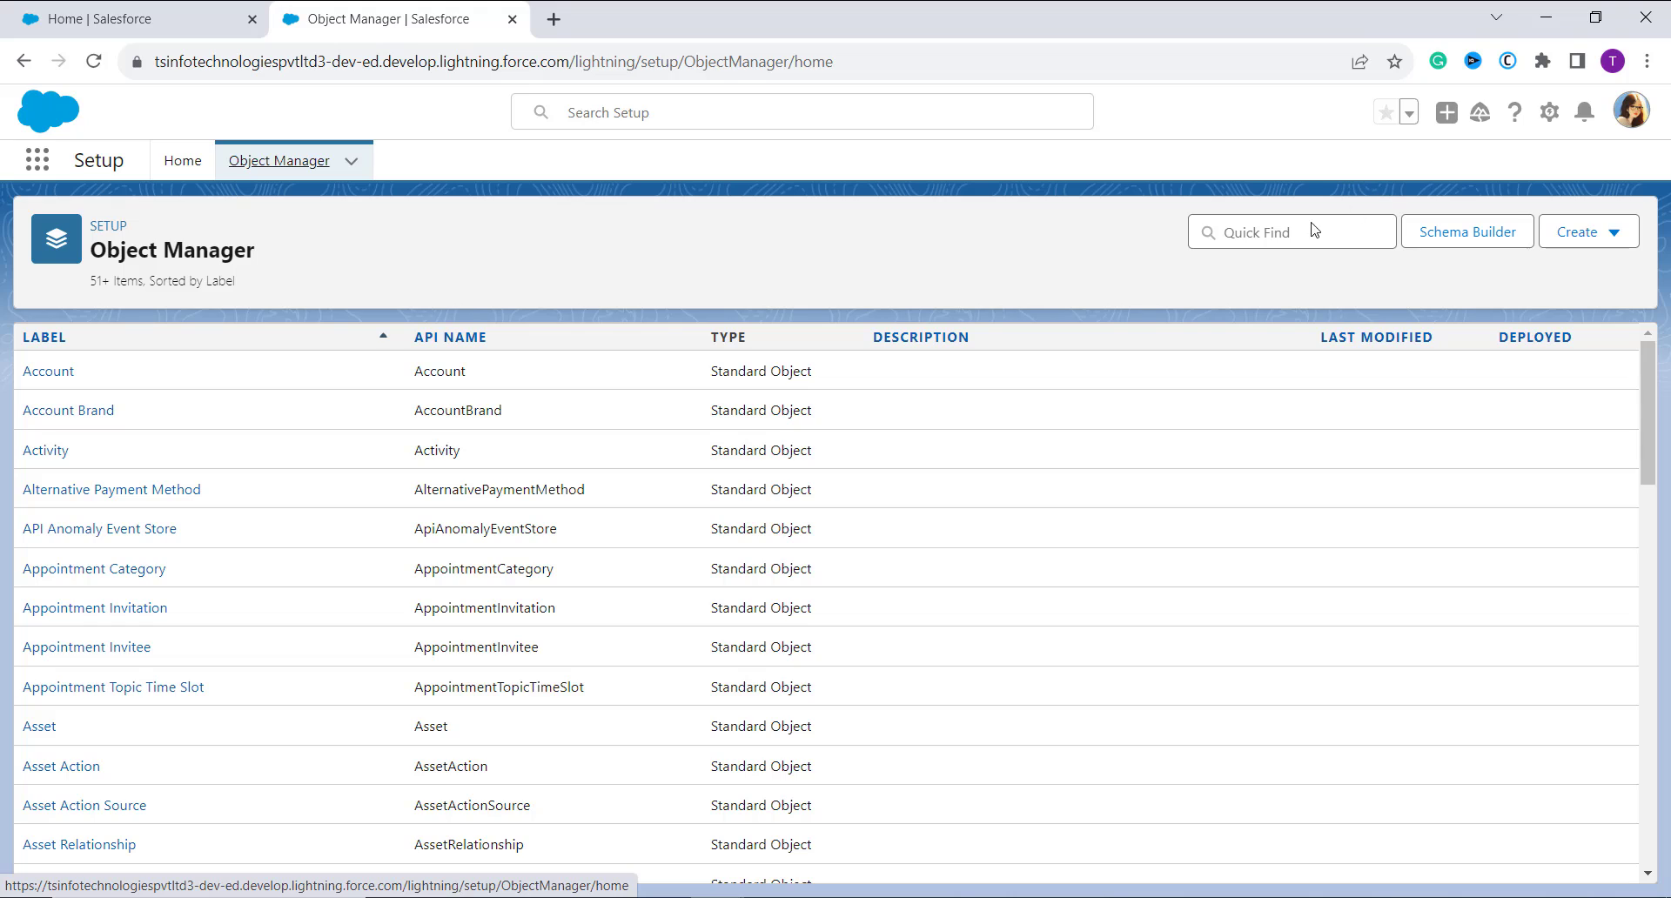
{"action": "left_click", "coordinate": [1292, 233]}
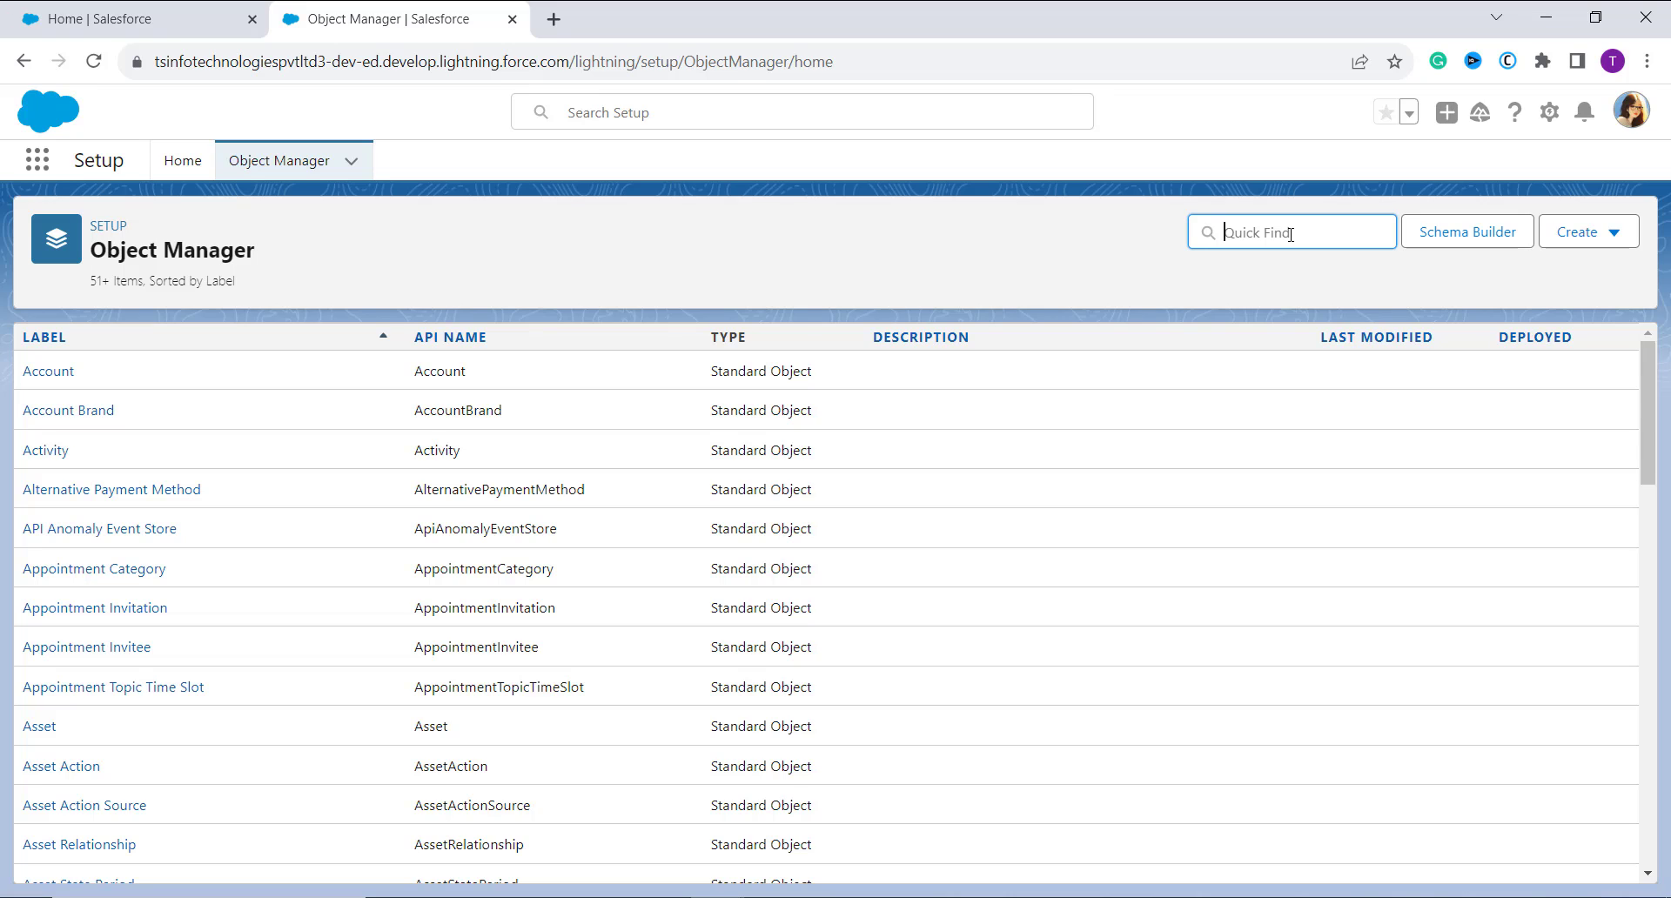
{"action": "type", "text": "order"}
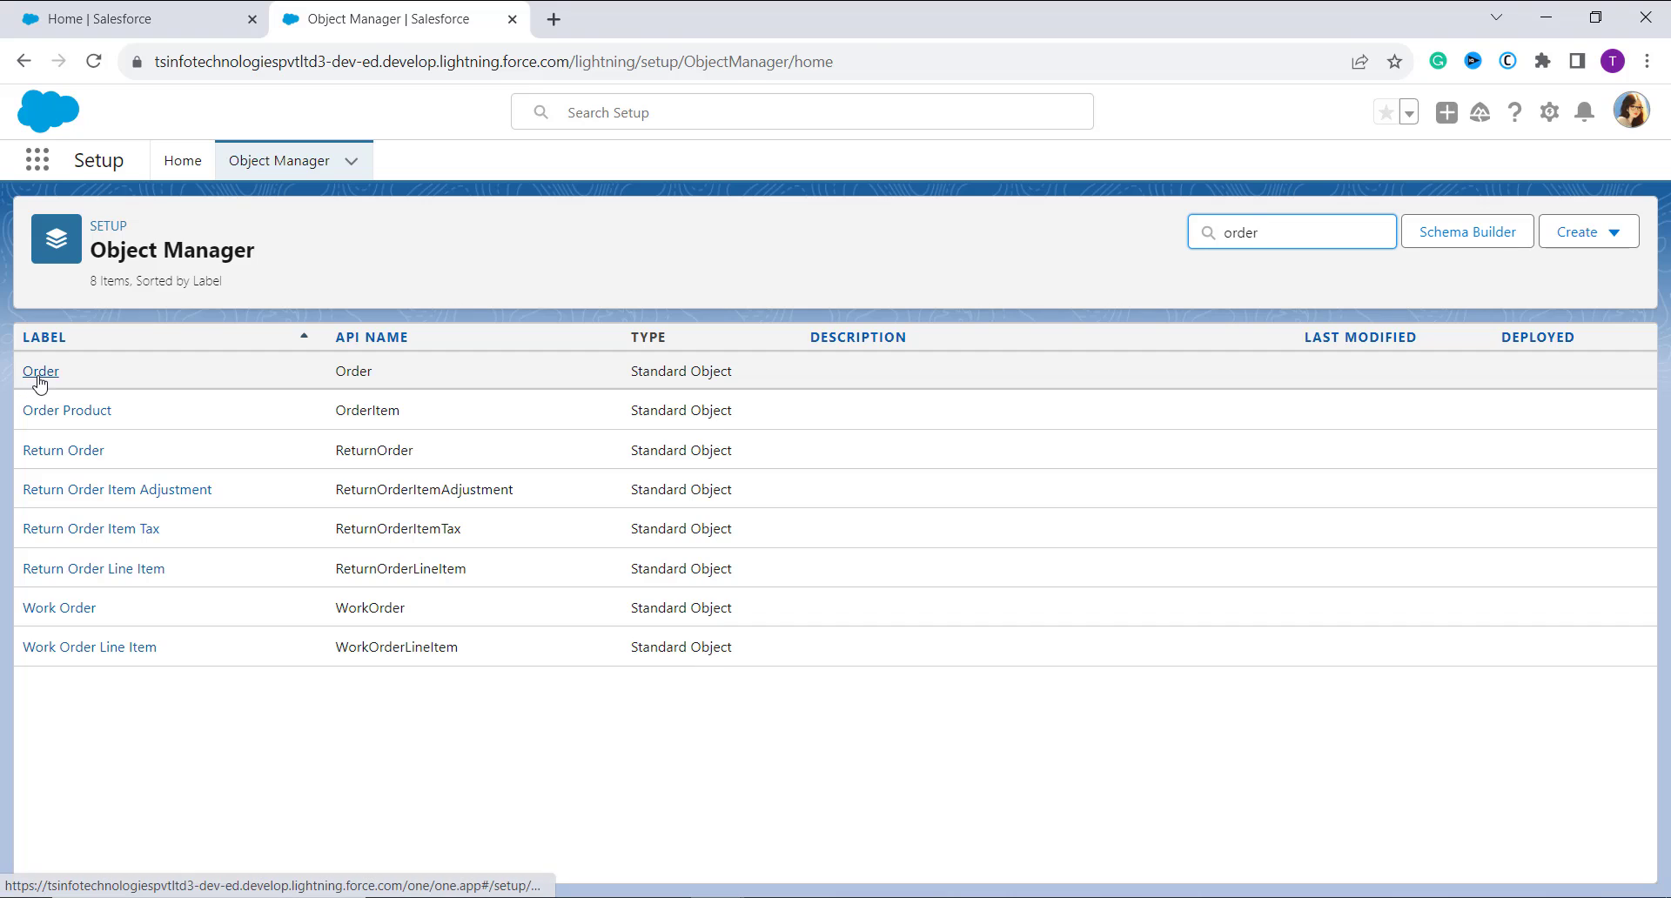
{"action": "left_click", "coordinate": [39, 378]}
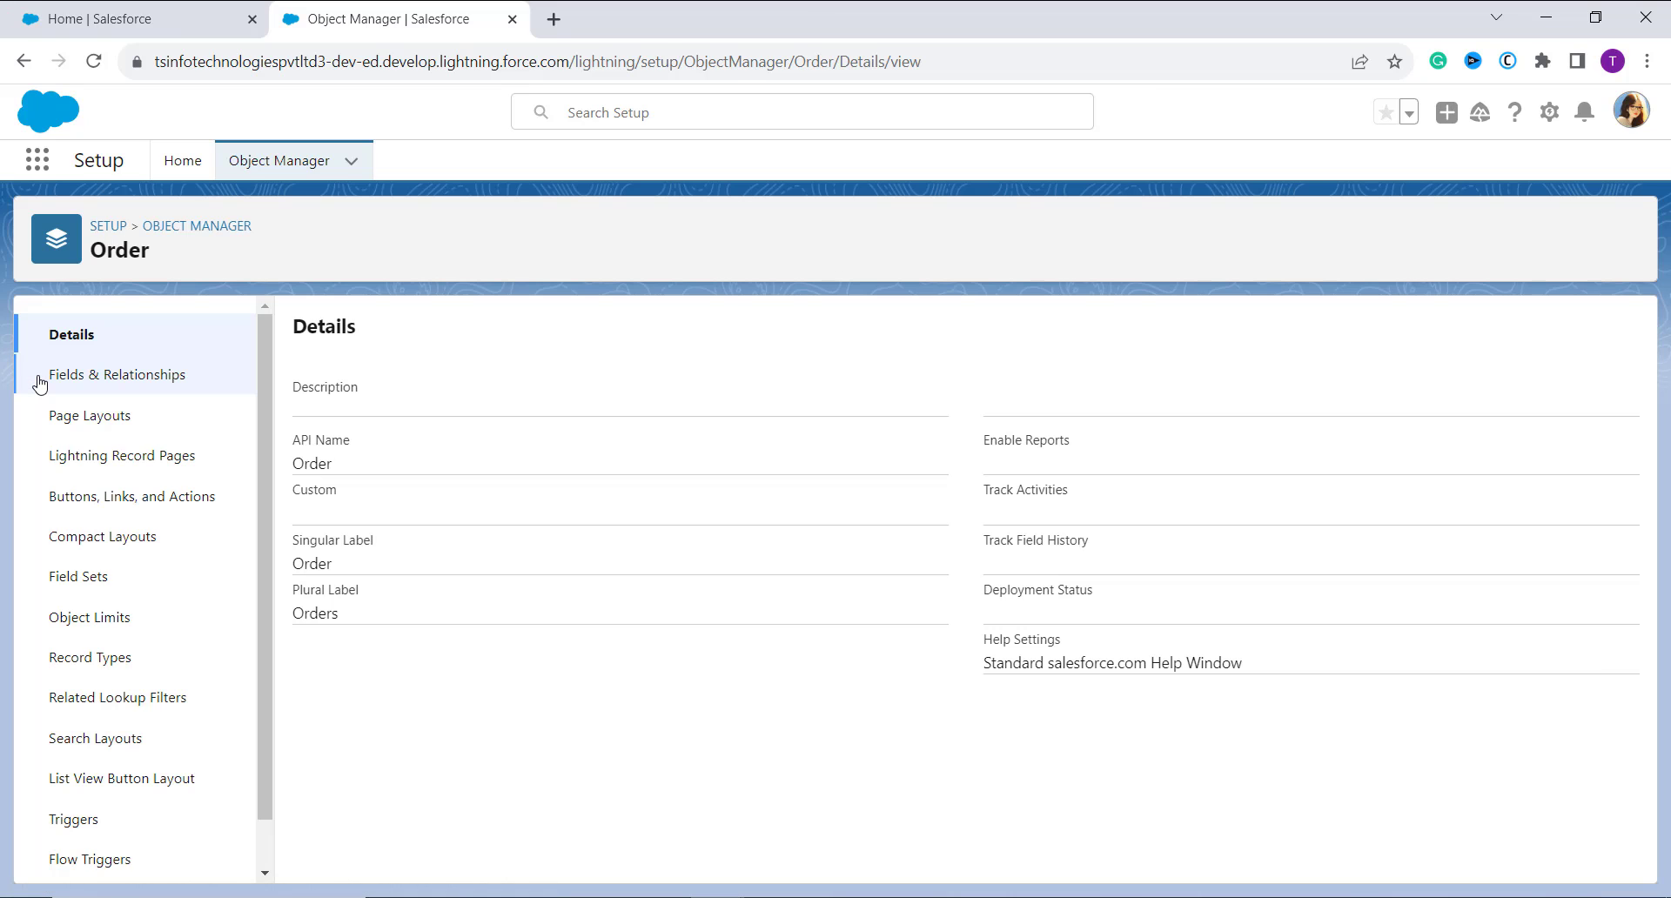
{"action": "left_click", "coordinate": [135, 380]}
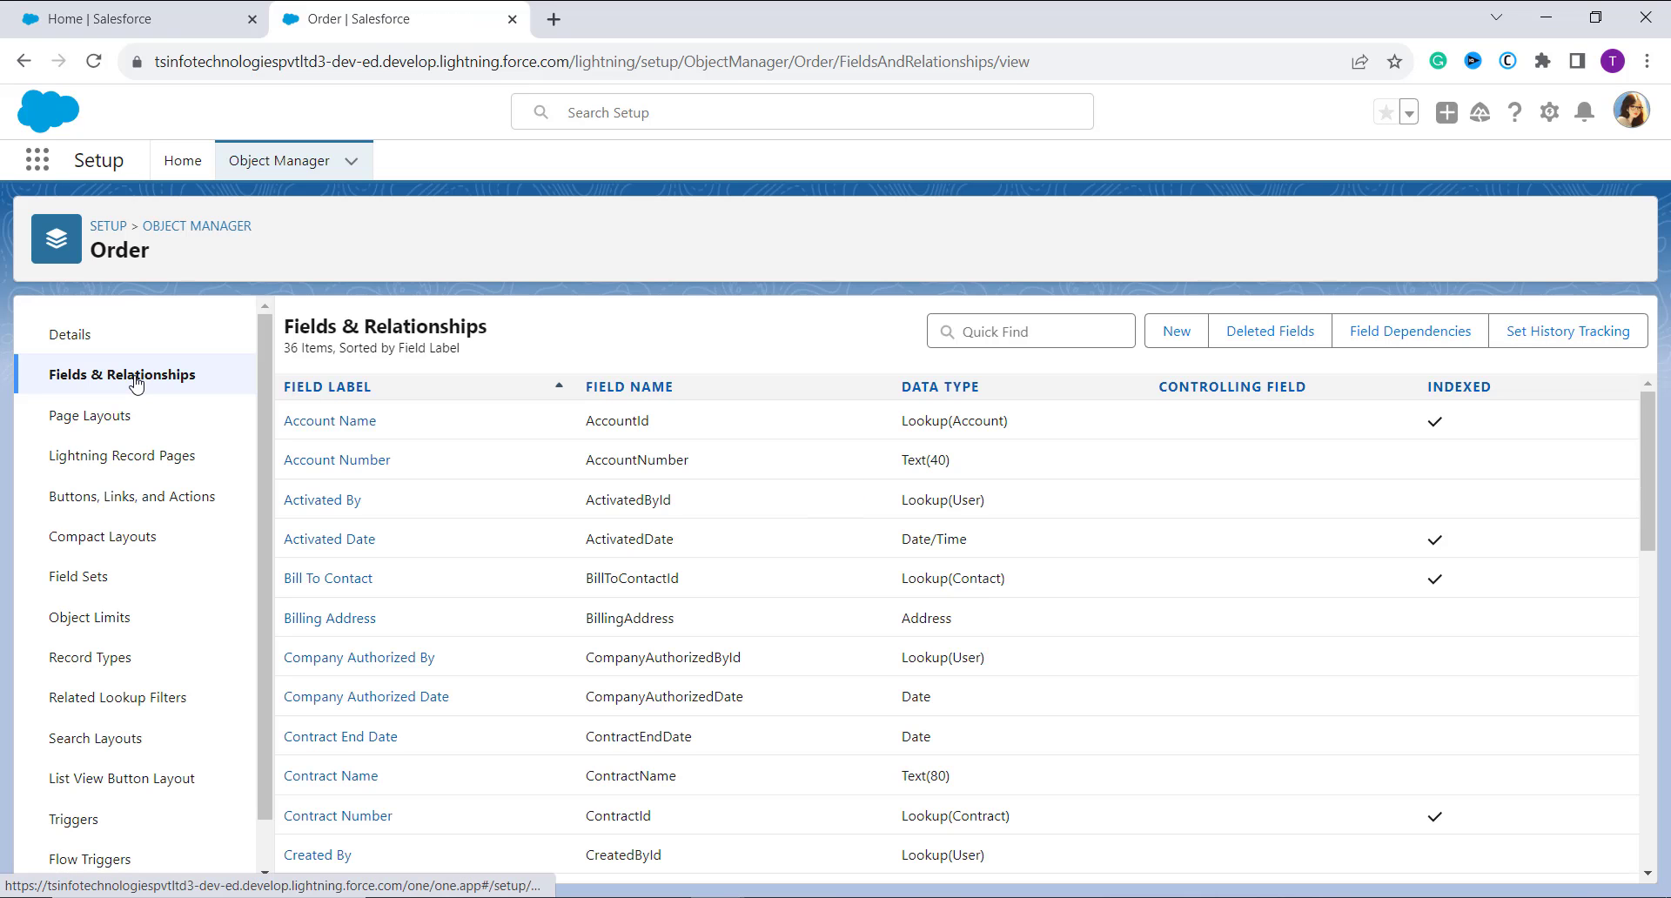
Start a new custom field on Order with the Picklist data type and continue to its details
{"action": "left_click", "coordinate": [1177, 331]}
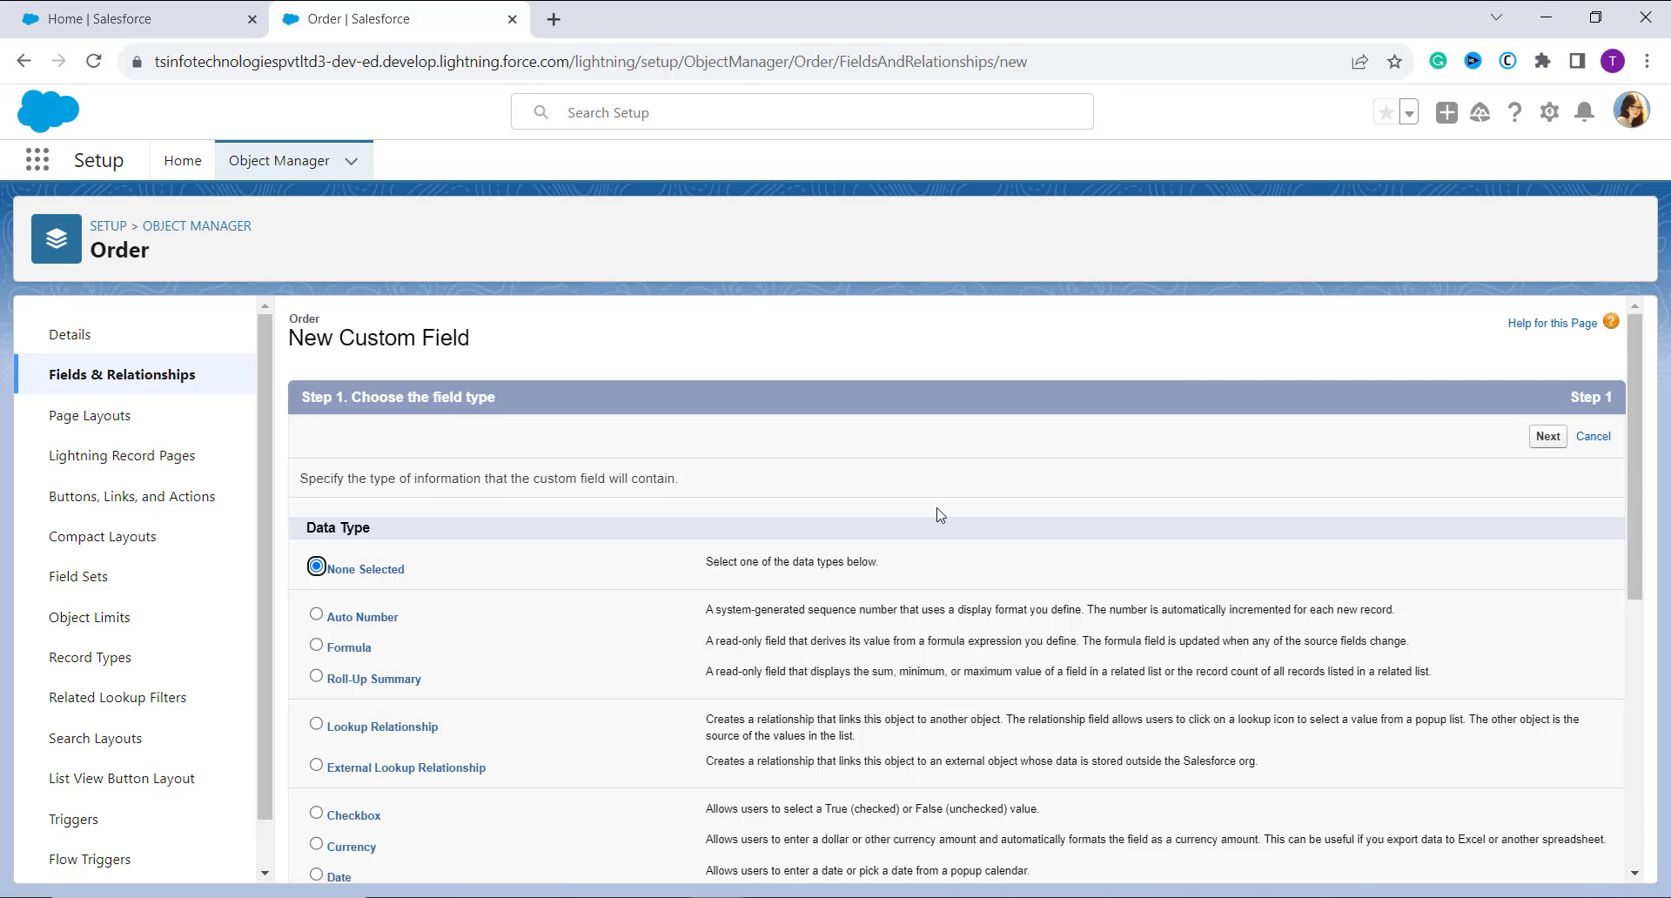
{"action": "scroll", "coordinate": [501, 772], "scroll_direction": "down", "scroll_amount": 4}
{"action": "scroll", "coordinate": [501, 771], "scroll_direction": "down", "scroll_amount": 2}
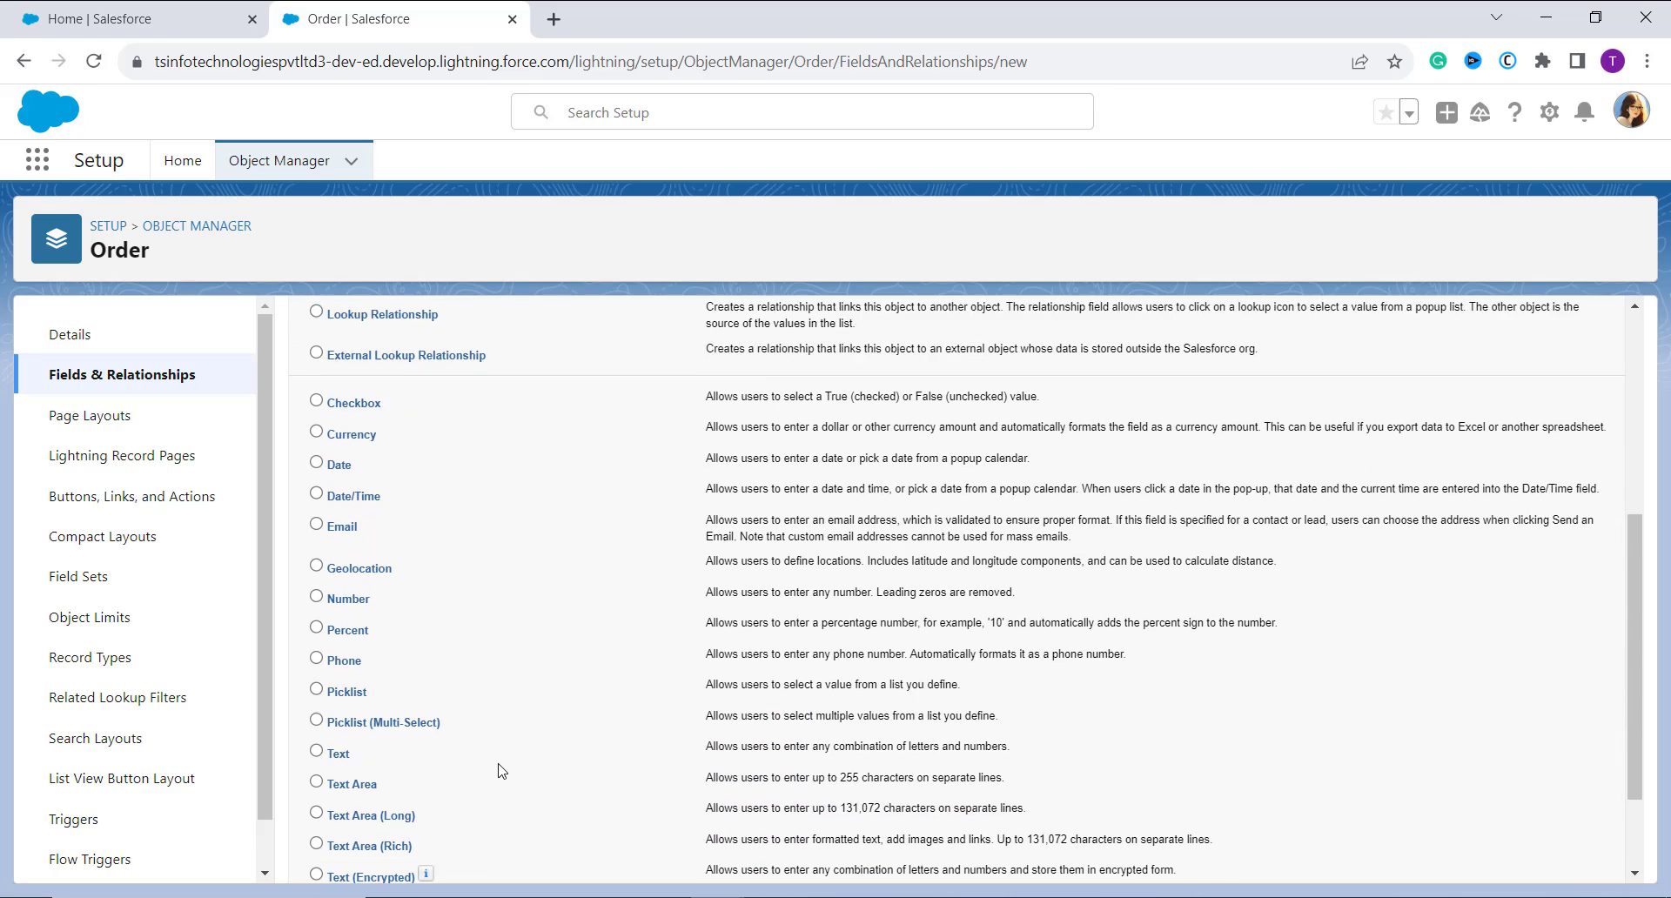
{"action": "left_click", "coordinate": [317, 682]}
{"action": "scroll", "coordinate": [440, 660], "scroll_direction": "up", "scroll_amount": 6}
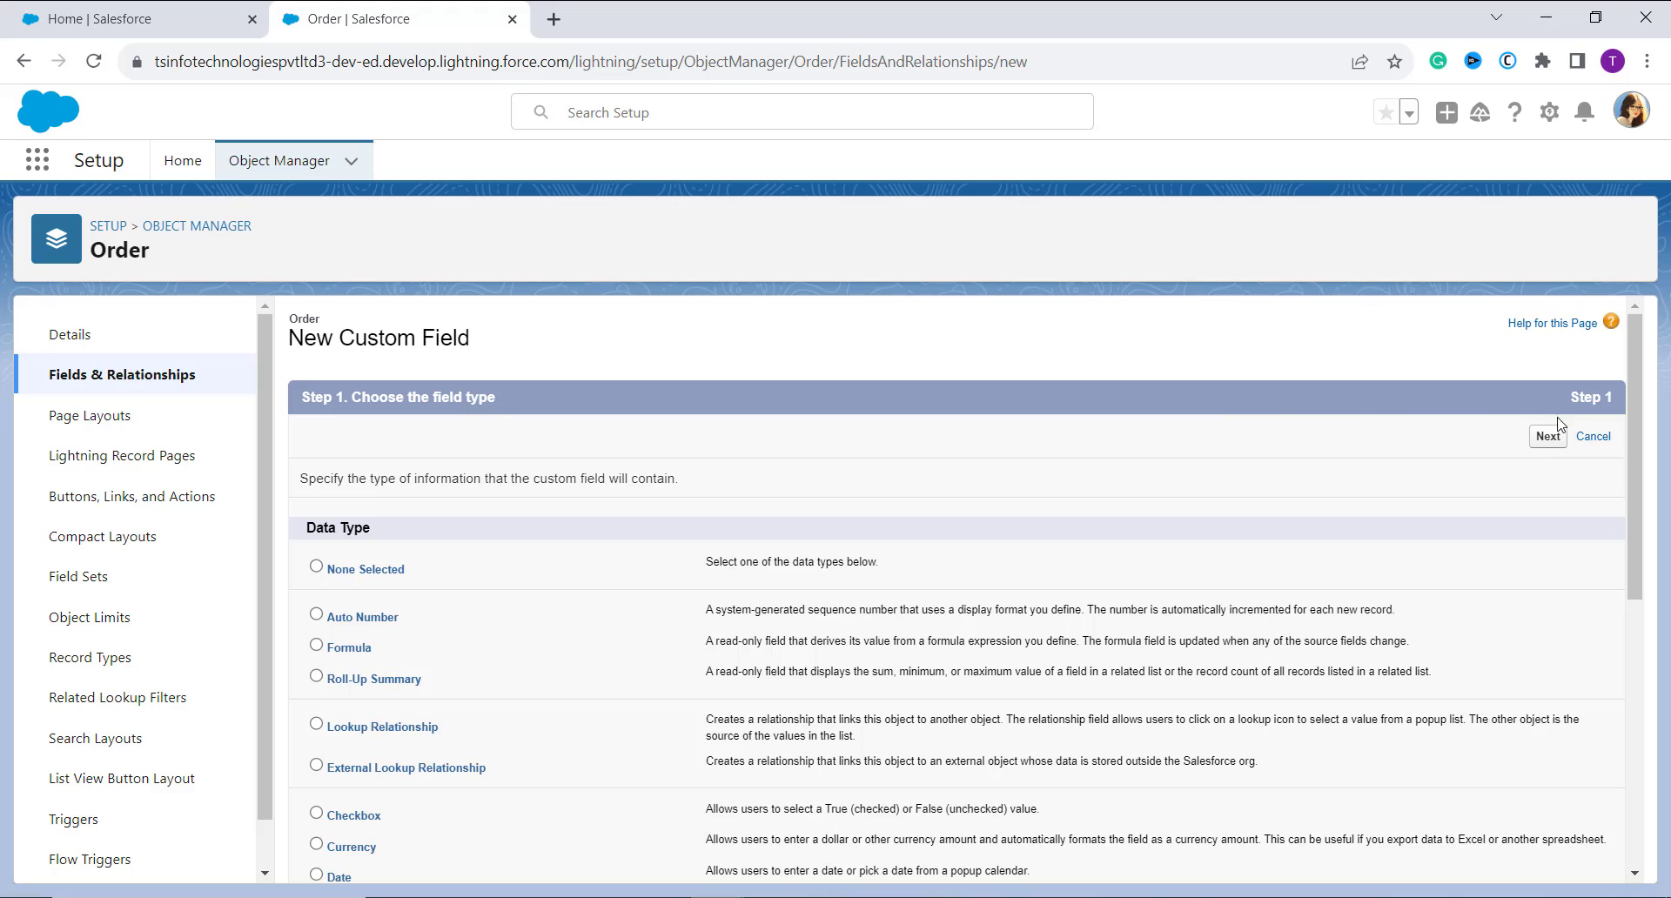
{"action": "left_click", "coordinate": [1549, 447]}
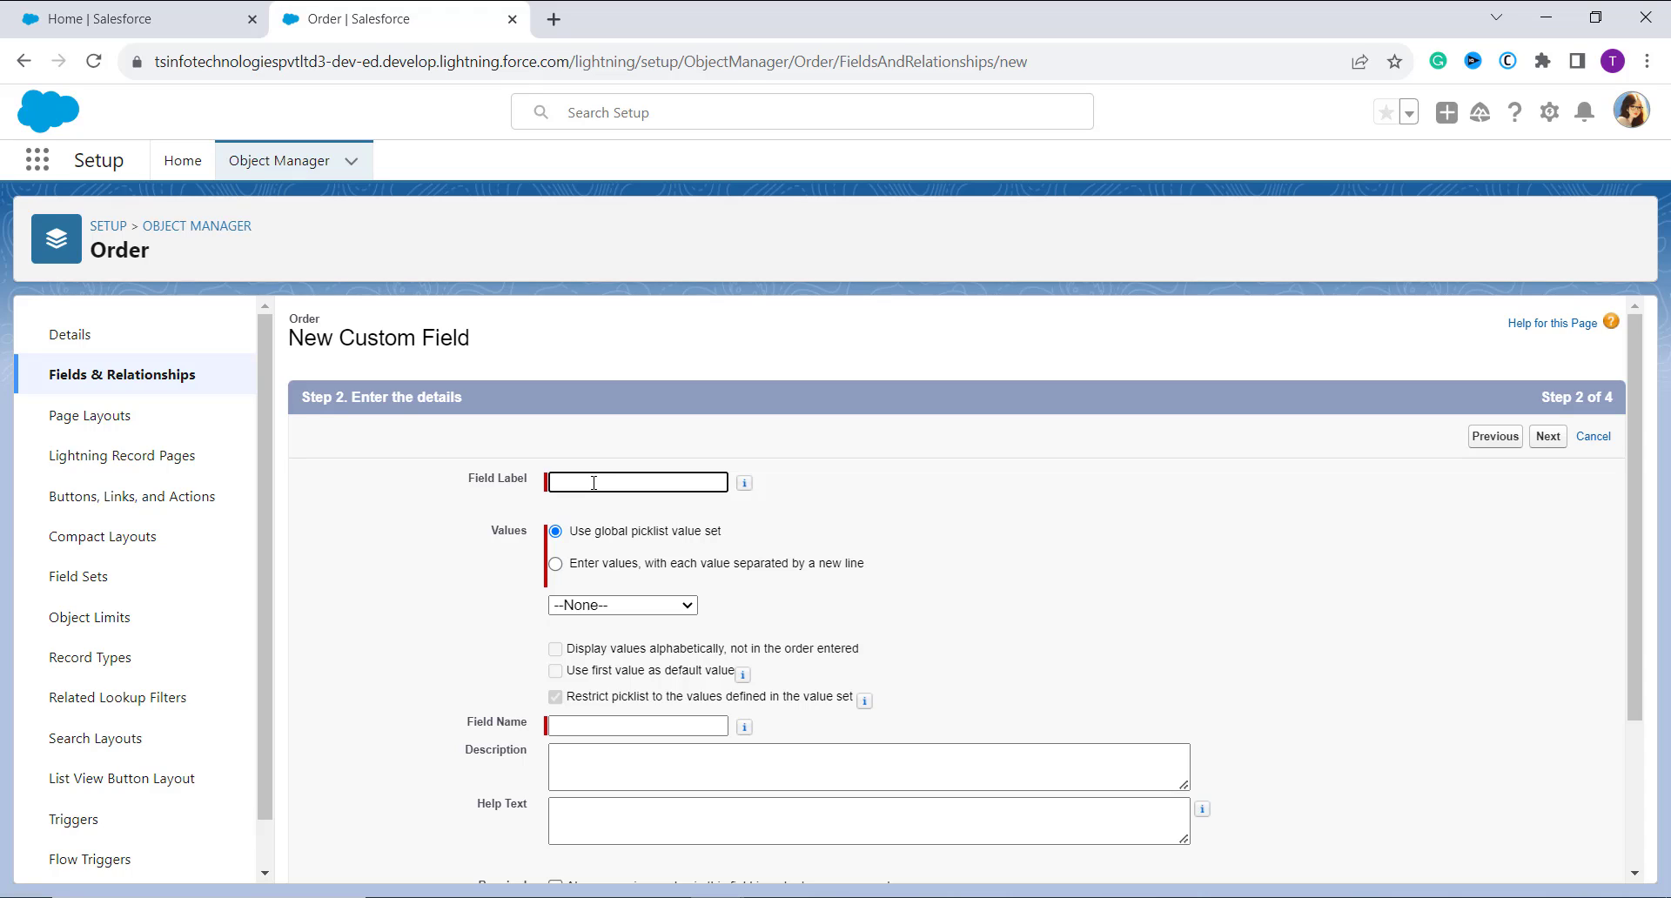
Label the new field Approval Status and choose to enter its values manually, each on a new line
{"action": "type", "text": "Approval Status"}
{"action": "left_click", "coordinate": [636, 634]}
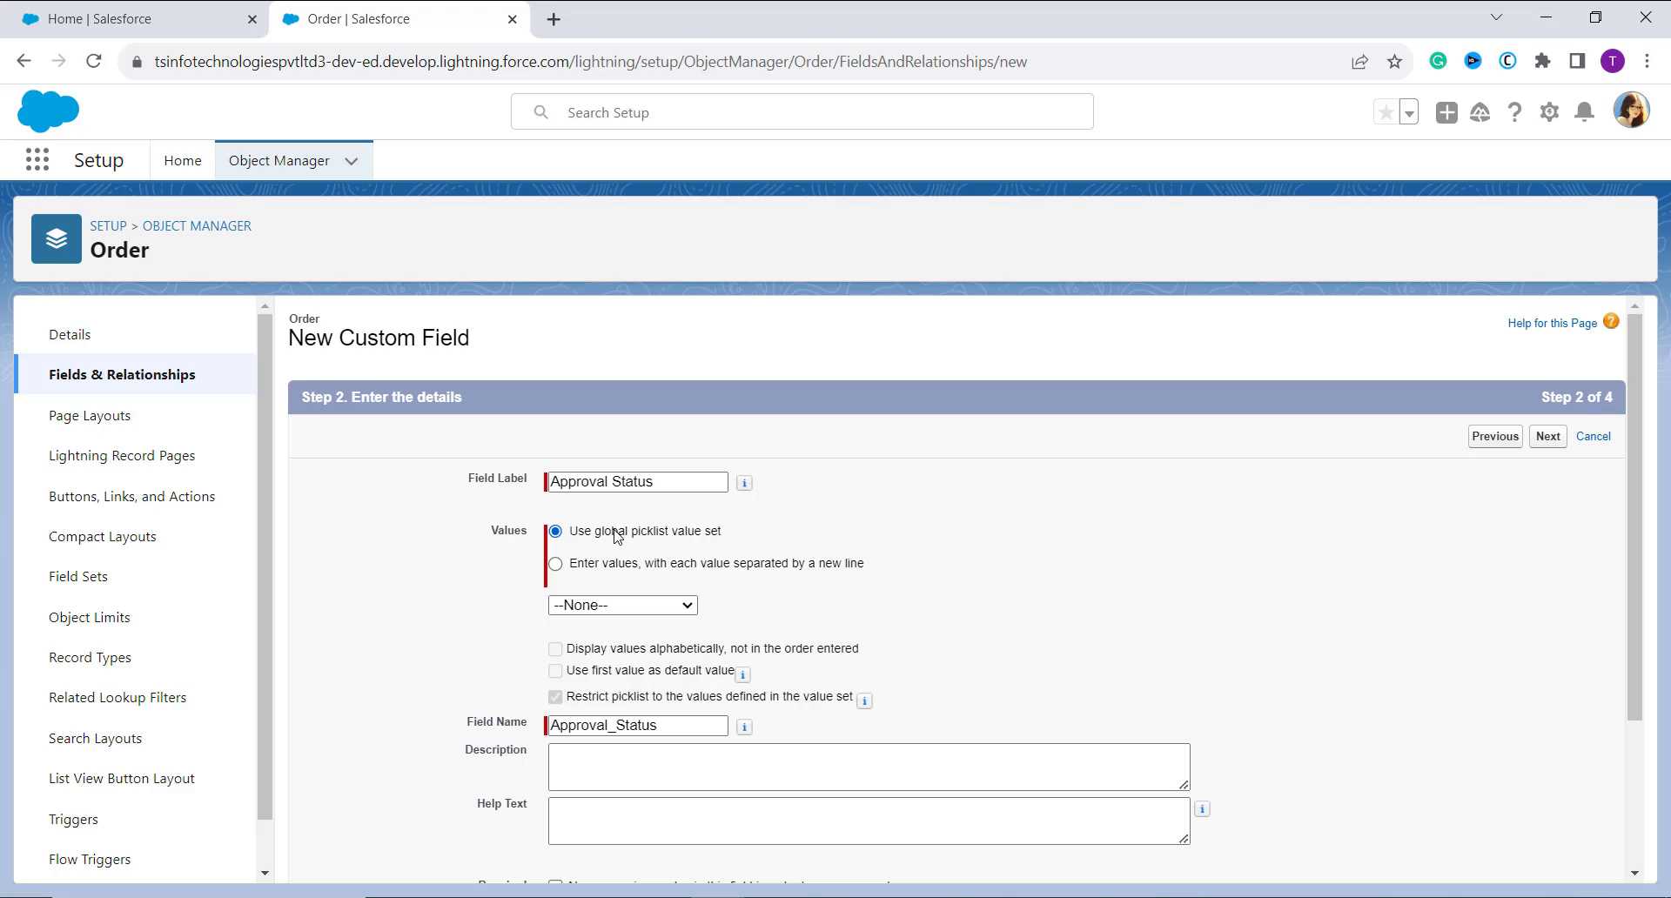
{"action": "left_click", "coordinate": [556, 564]}
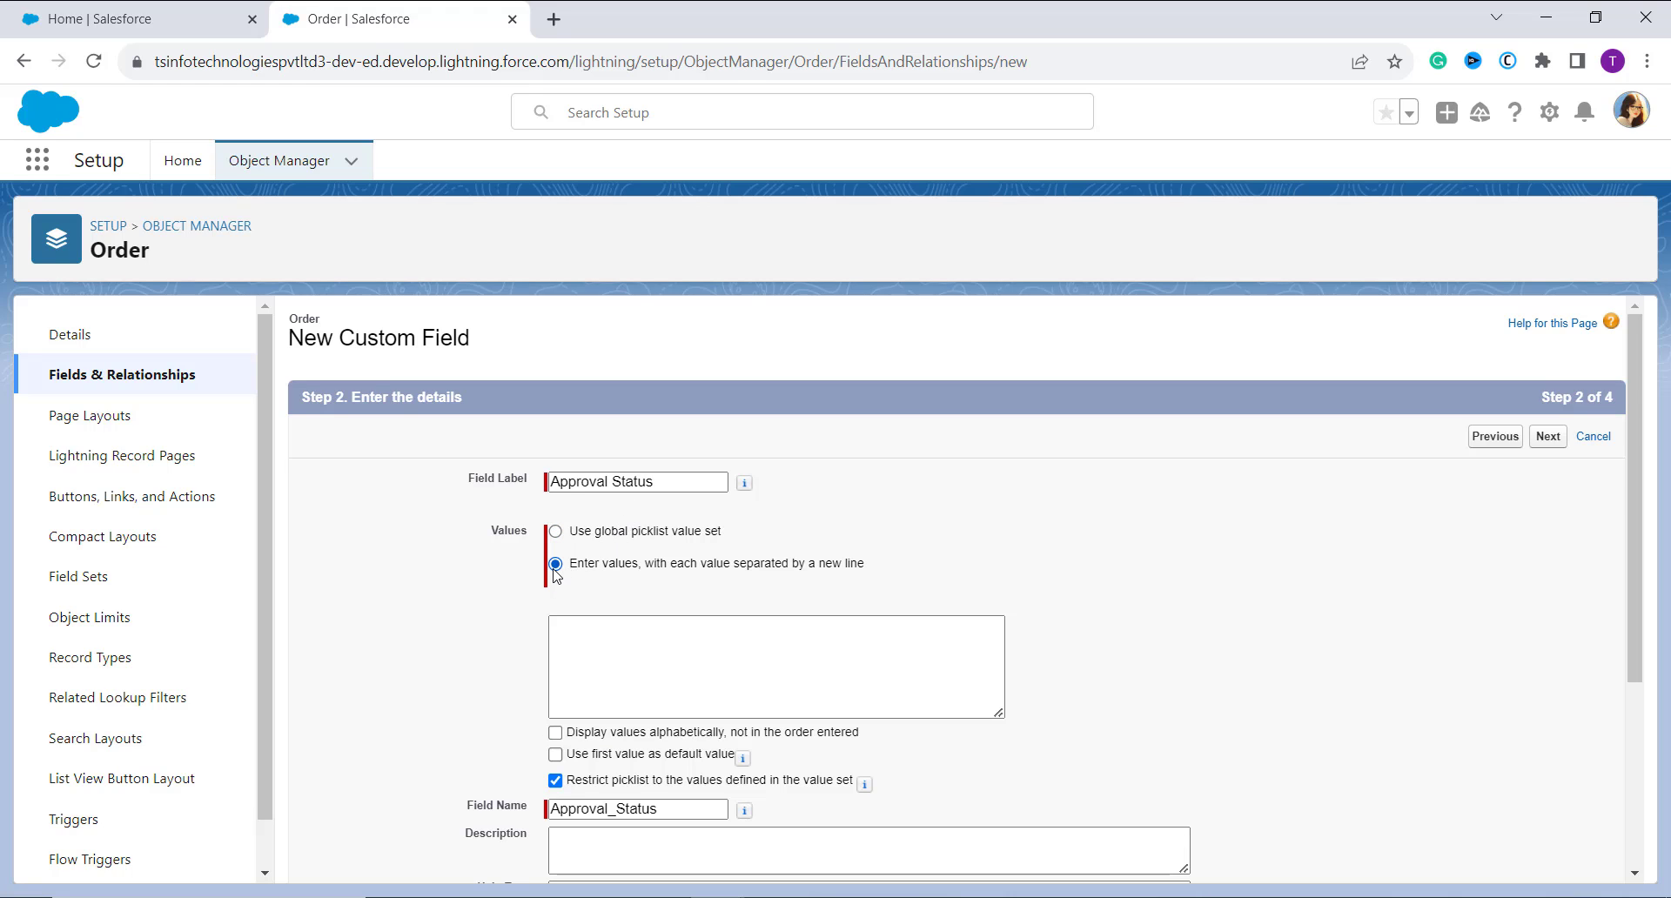
Copy Pending, Approved and Rejected from the Notepad file into the picklist values in Salesforce, one per line
{"action": "left_click", "coordinate": [581, 640]}
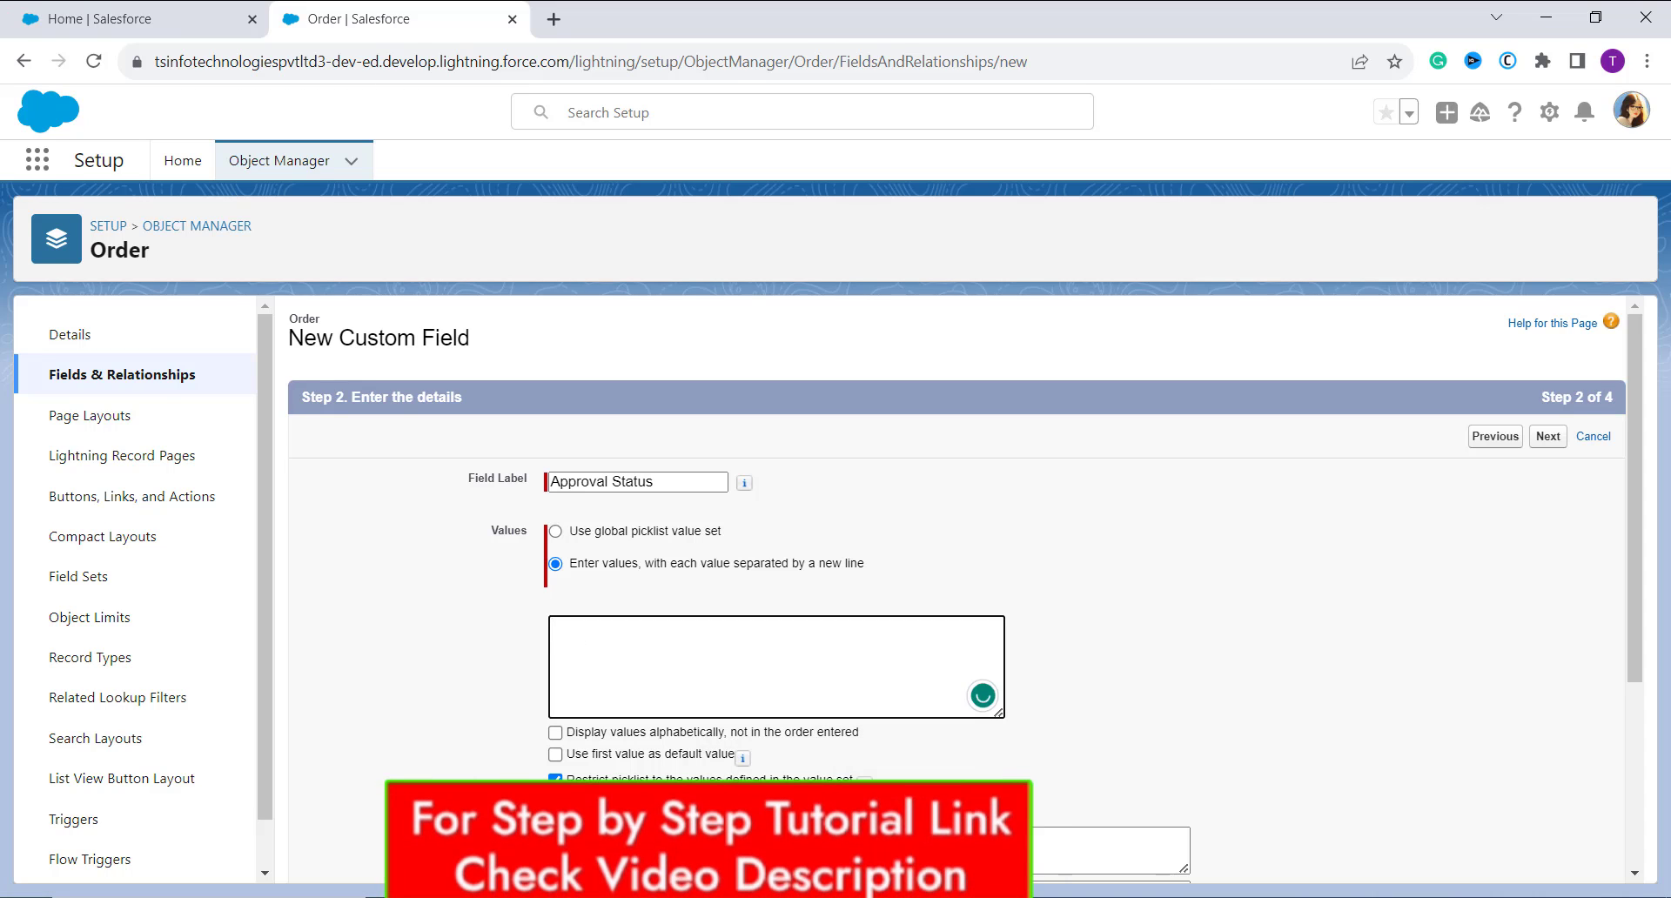
{"action": "key", "text": "alt+Tab"}
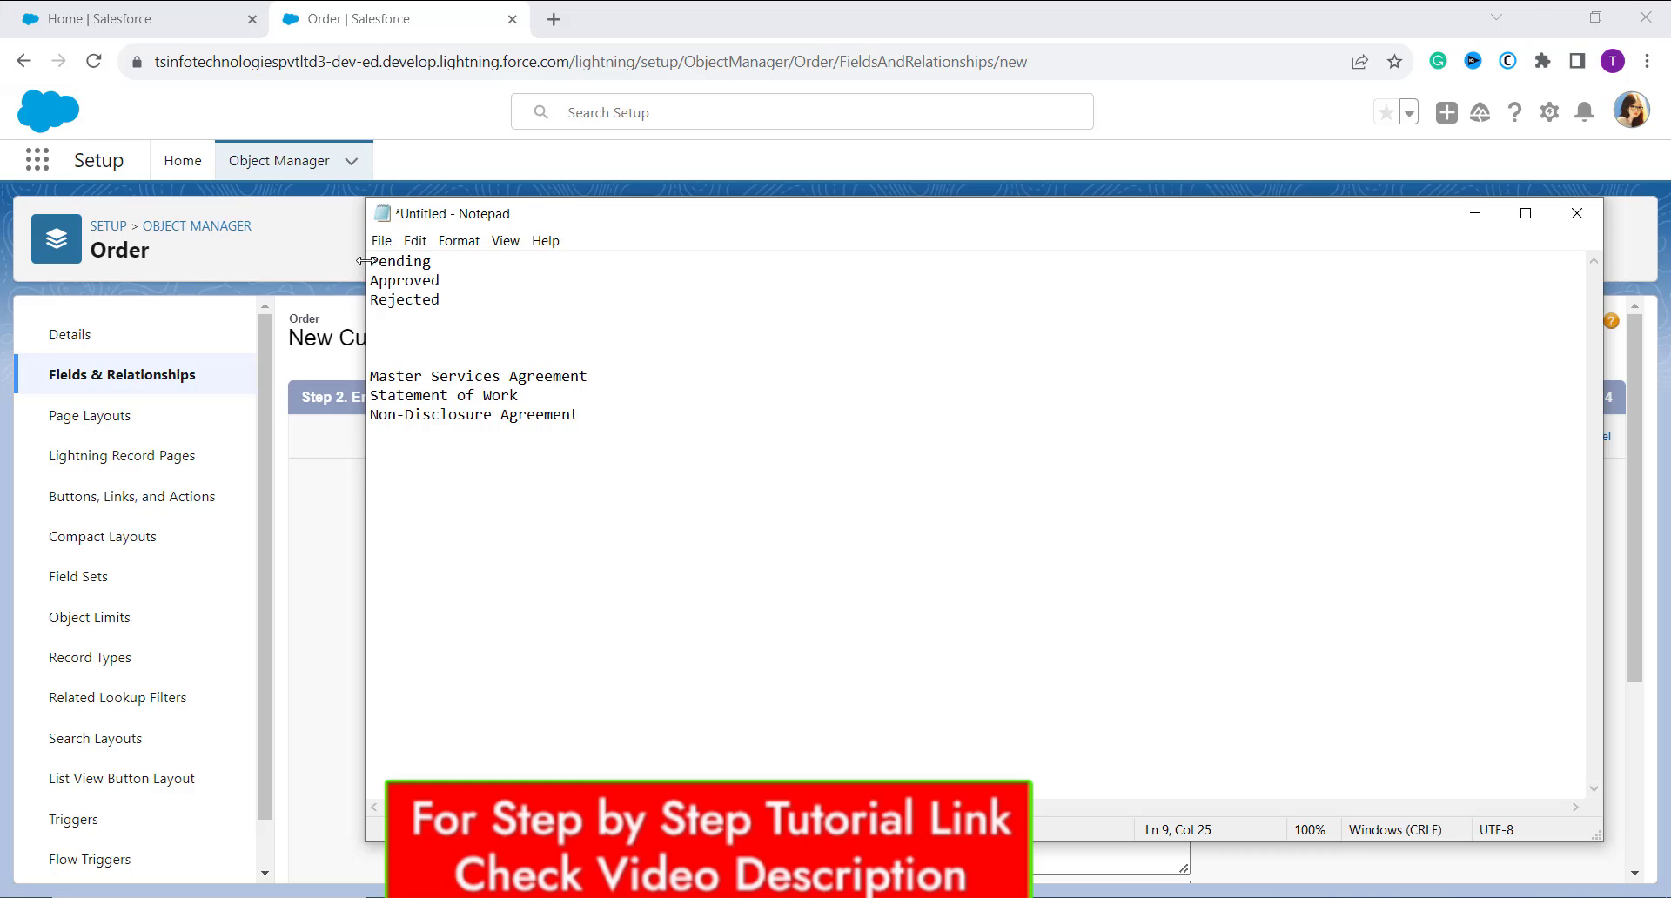
{"action": "left_click_drag", "start_coordinate": [371, 261], "coordinate": [440, 305]}
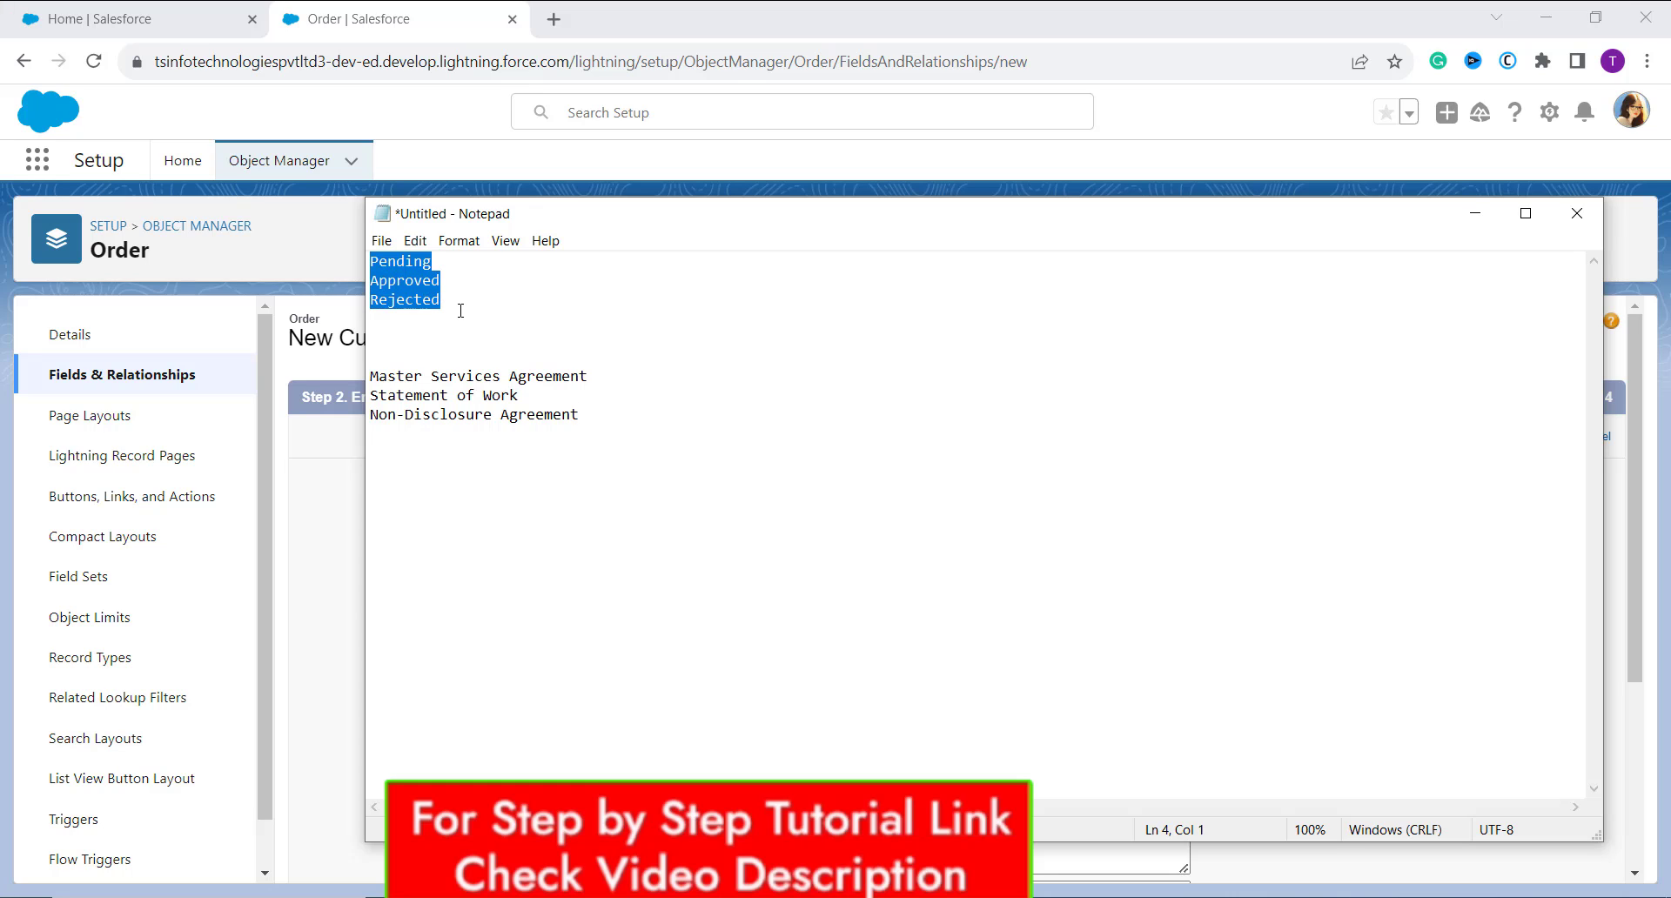
{"action": "left_click", "coordinate": [331, 607]}
{"action": "left_click", "coordinate": [603, 644]}
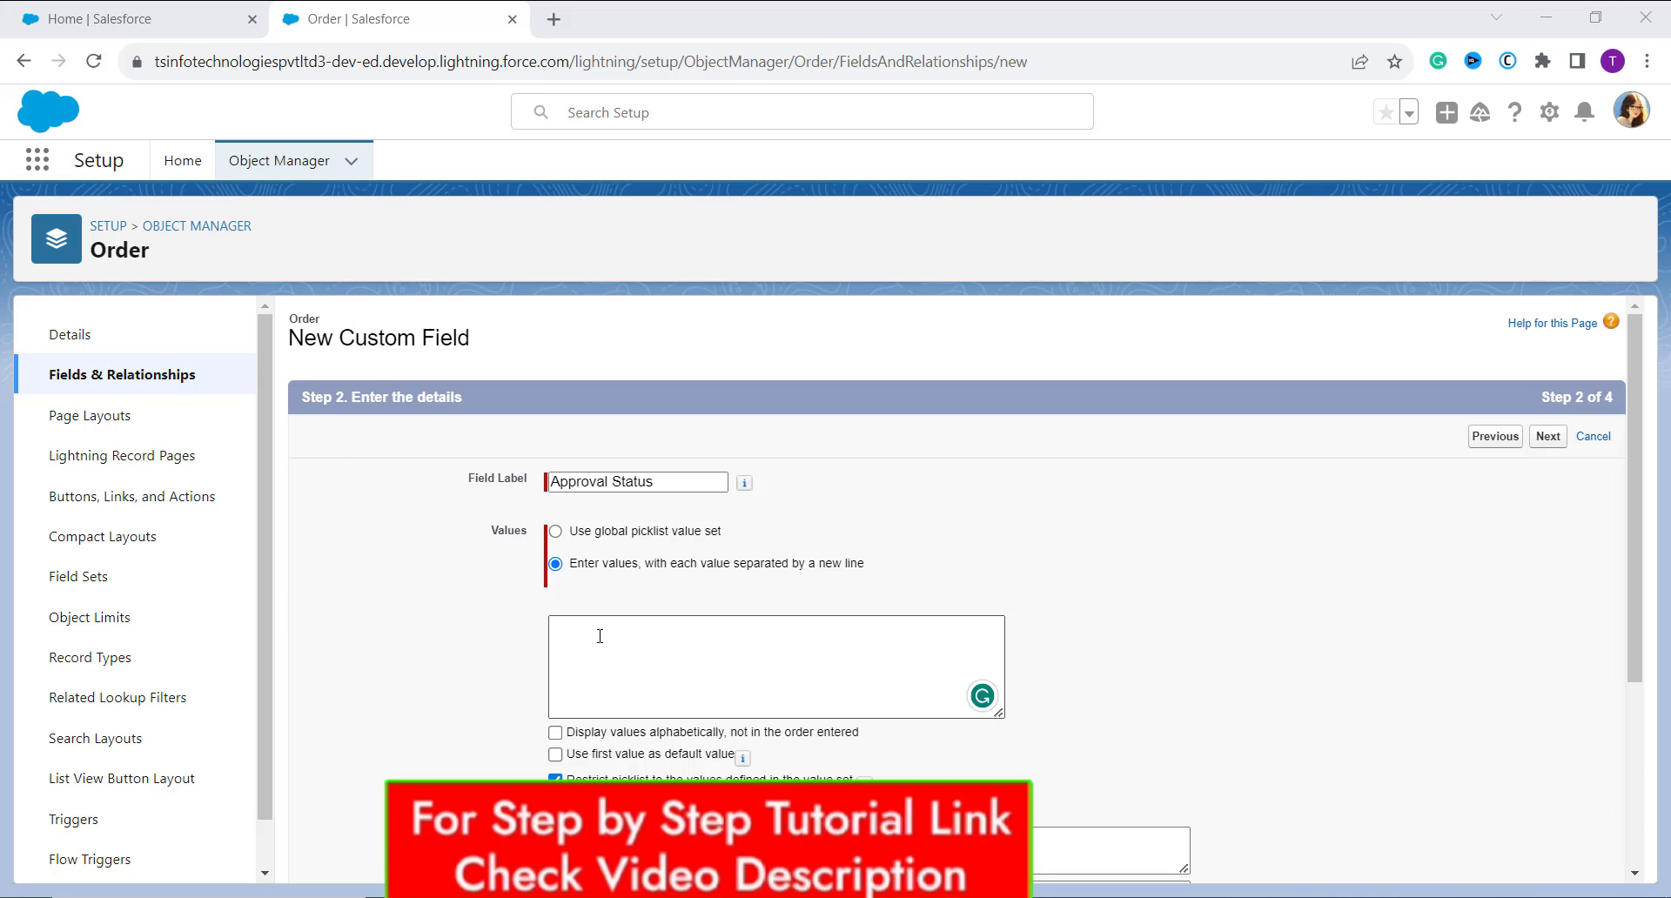
{"action": "type", "text": "Pending Approved Rejected"}
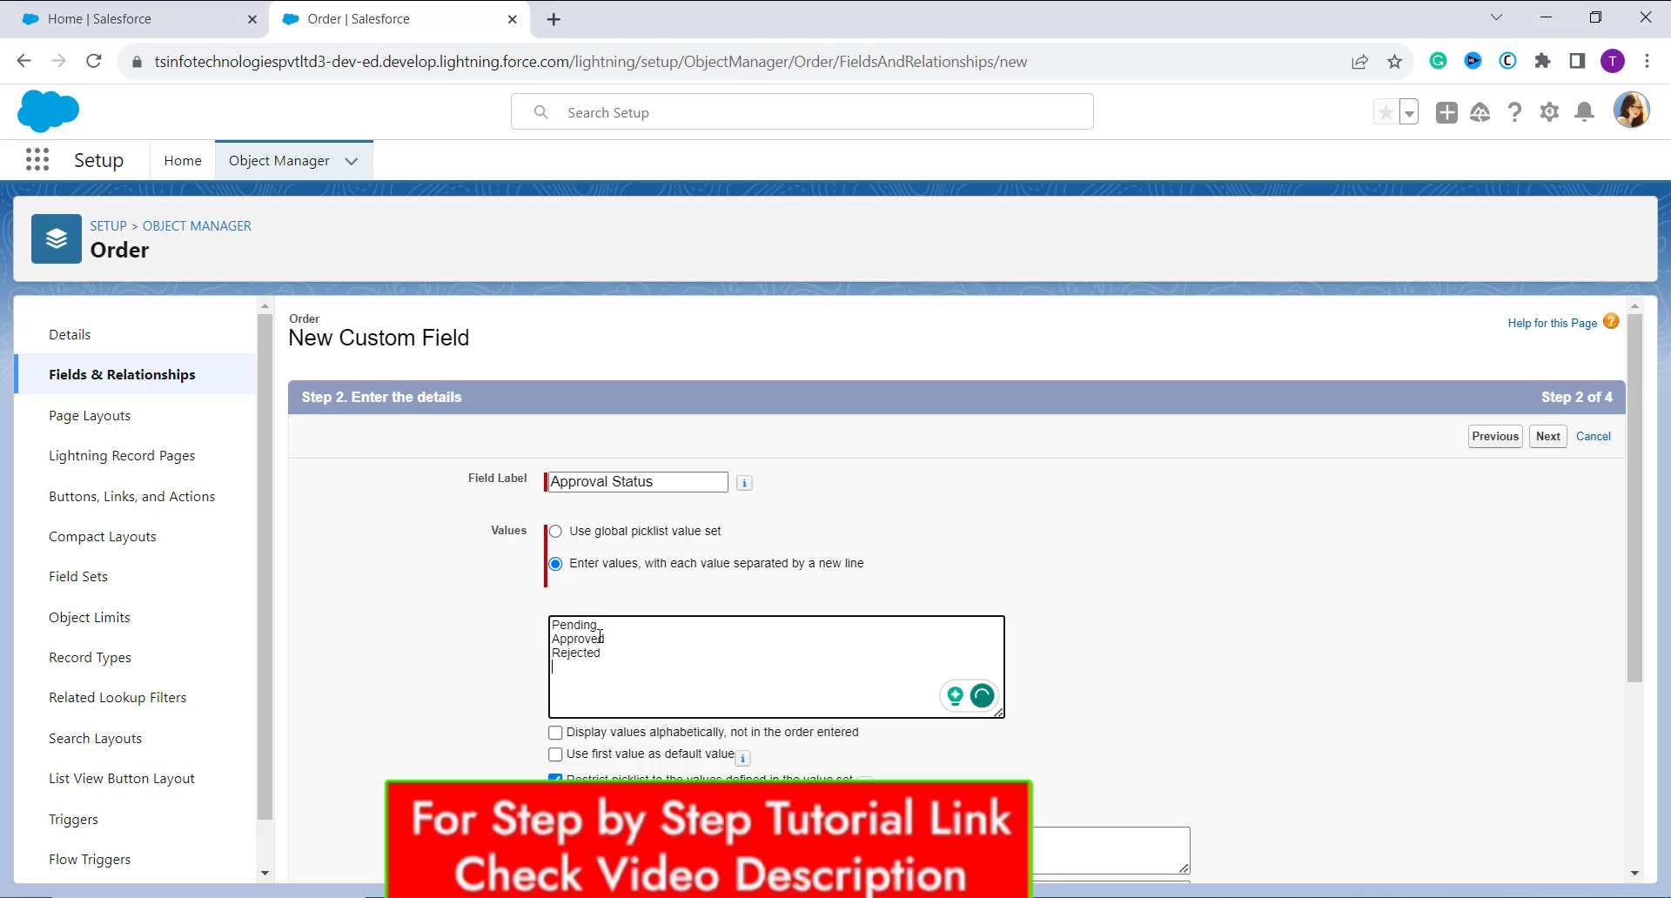
Use the first picklist value as the default value and continue to the field-level security settings
{"action": "scroll", "coordinate": [625, 635], "scroll_direction": "down", "scroll_amount": 1}
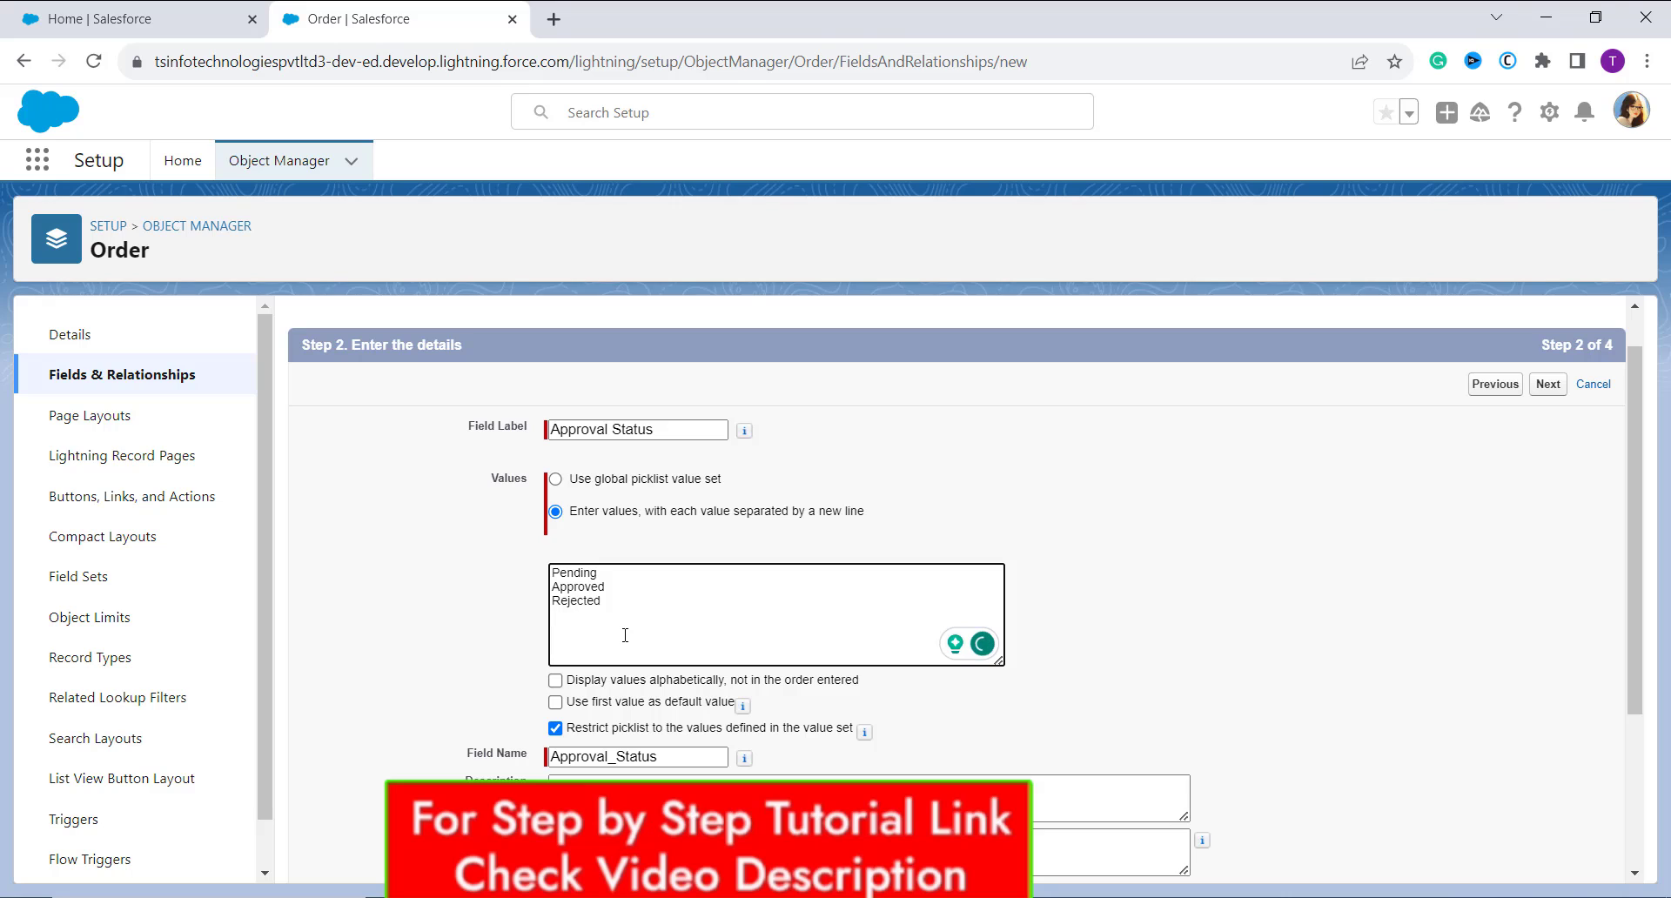
{"action": "scroll", "coordinate": [625, 636], "scroll_direction": "down", "scroll_amount": 2}
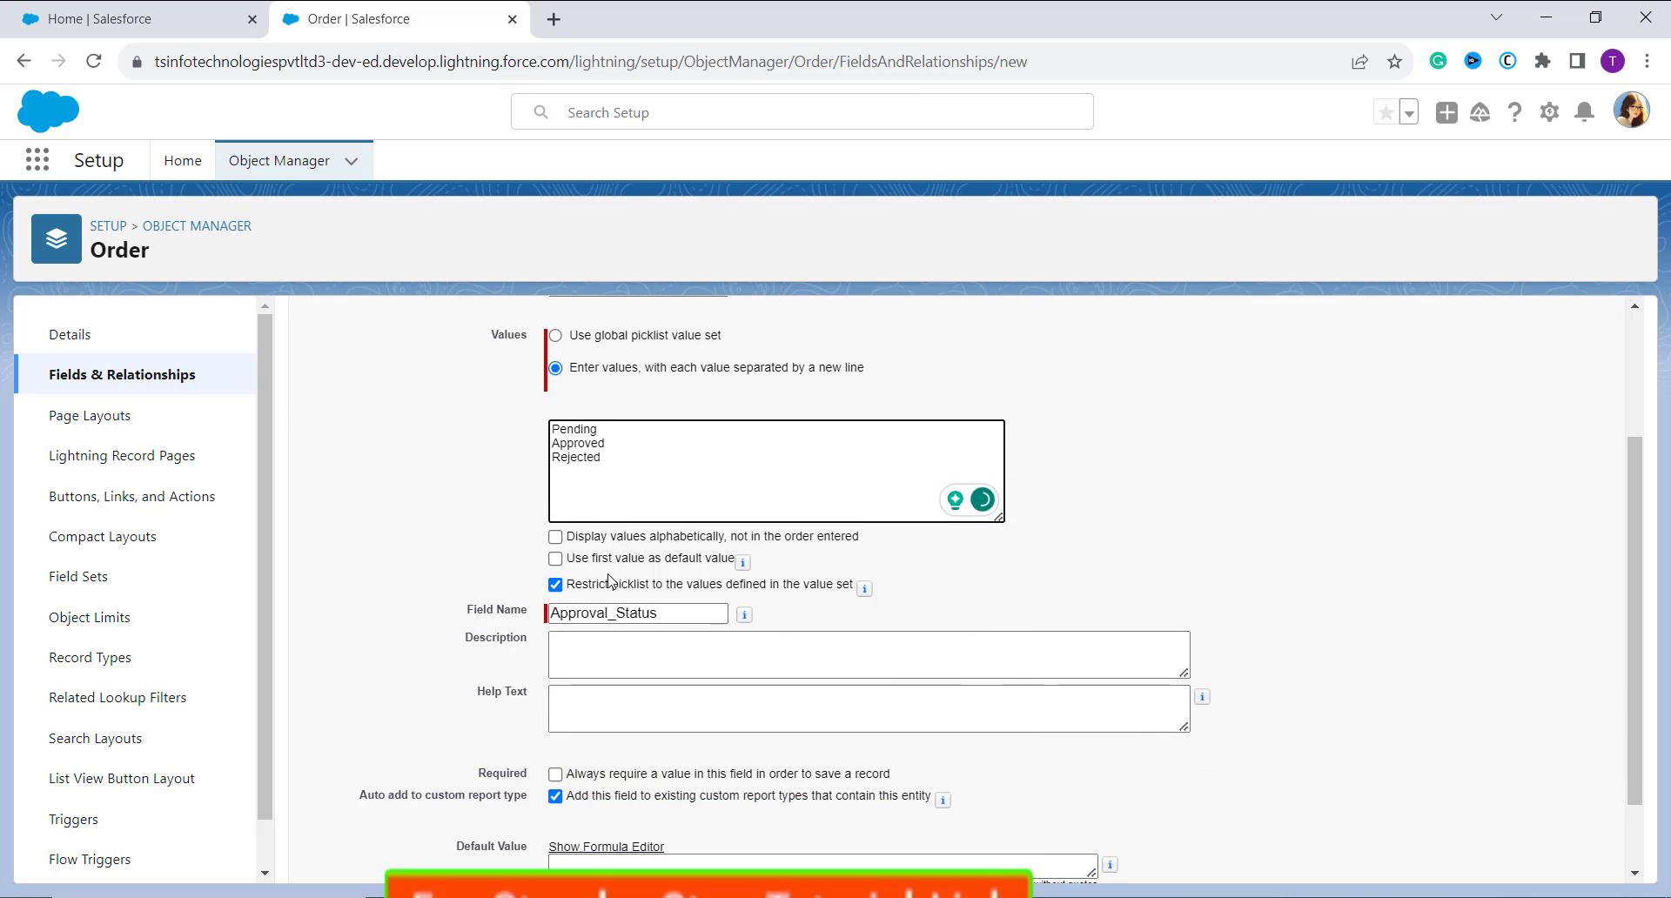
{"action": "left_click", "coordinate": [556, 559]}
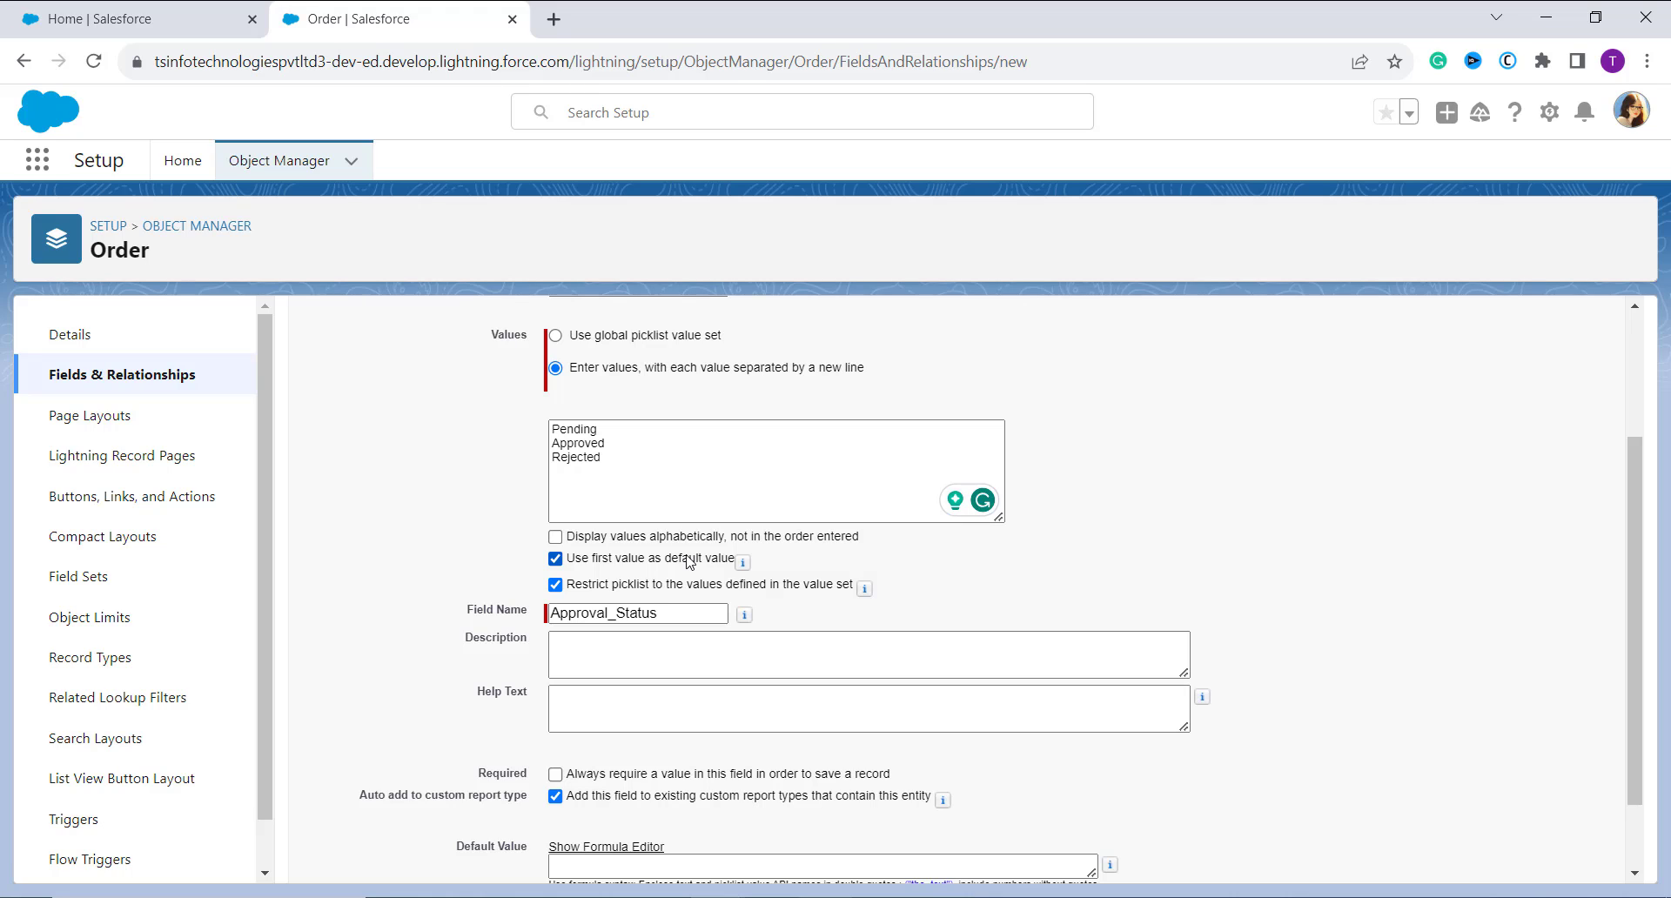
{"action": "mouse_move", "coordinate": [749, 566]}
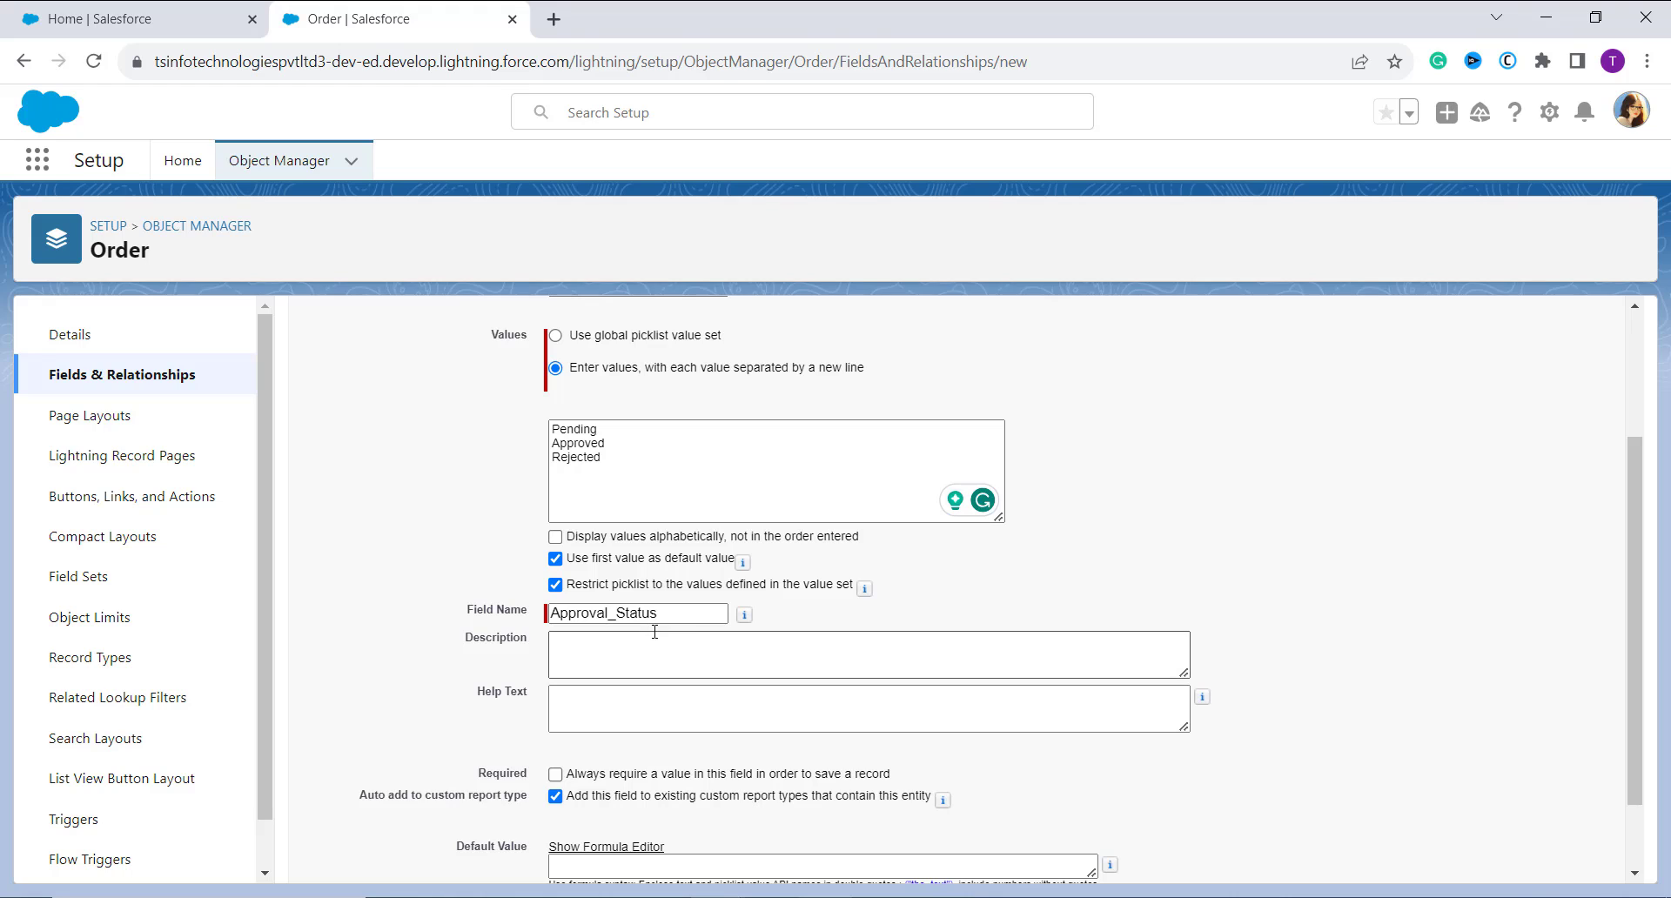
{"action": "scroll", "coordinate": [706, 630], "scroll_direction": "up", "scroll_amount": 3}
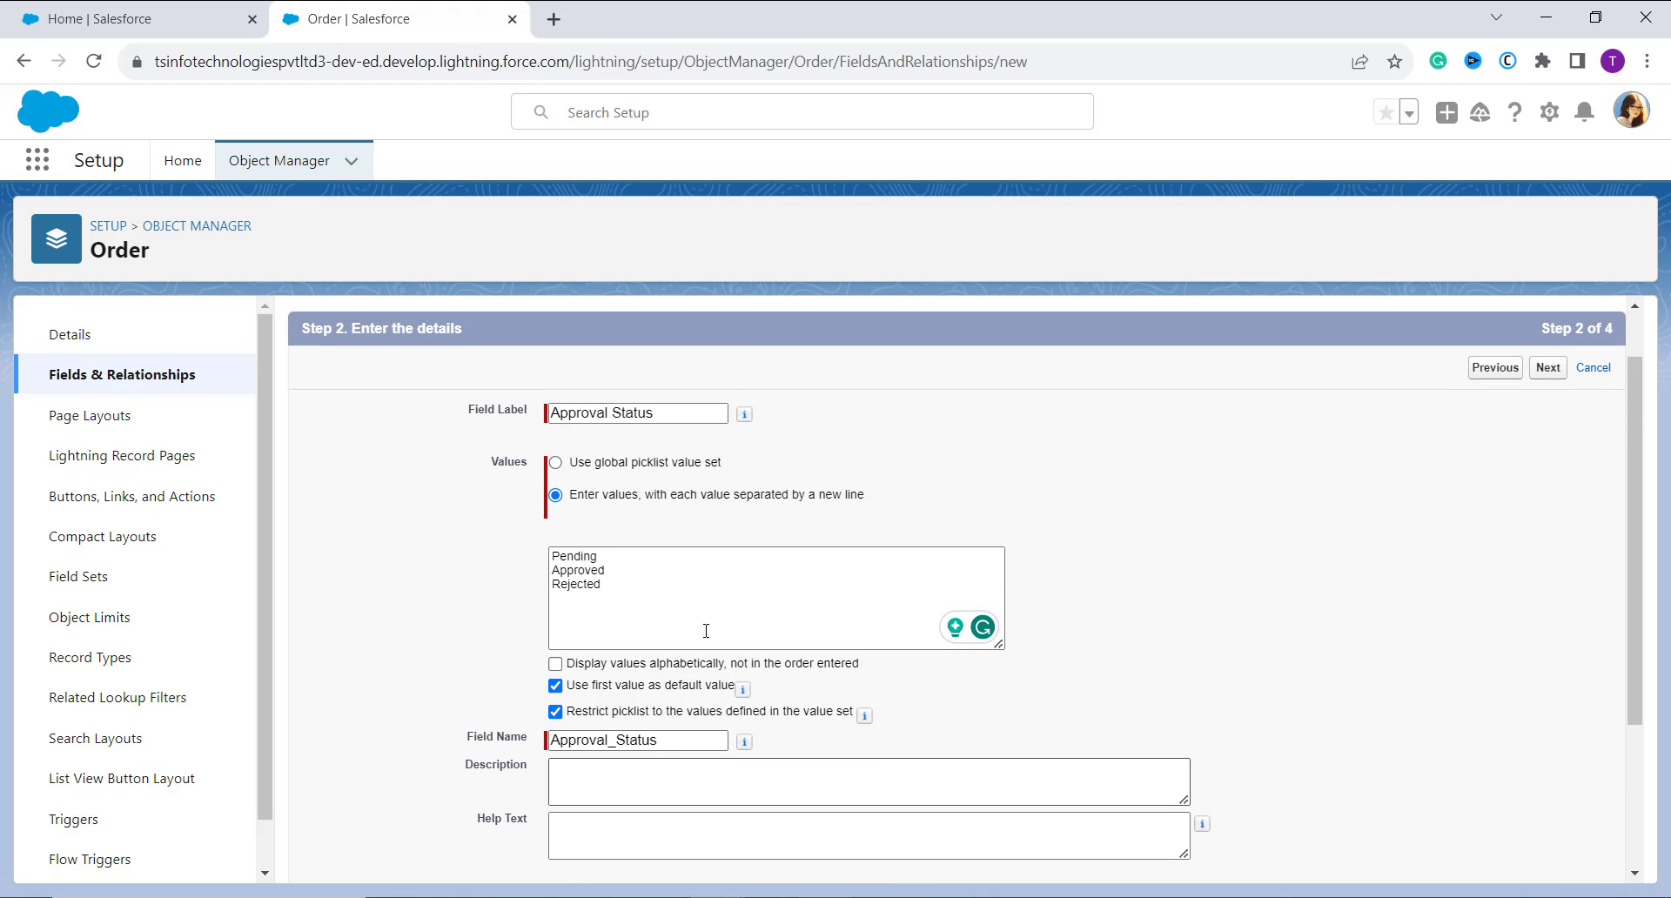
{"action": "left_click", "coordinate": [1550, 369]}
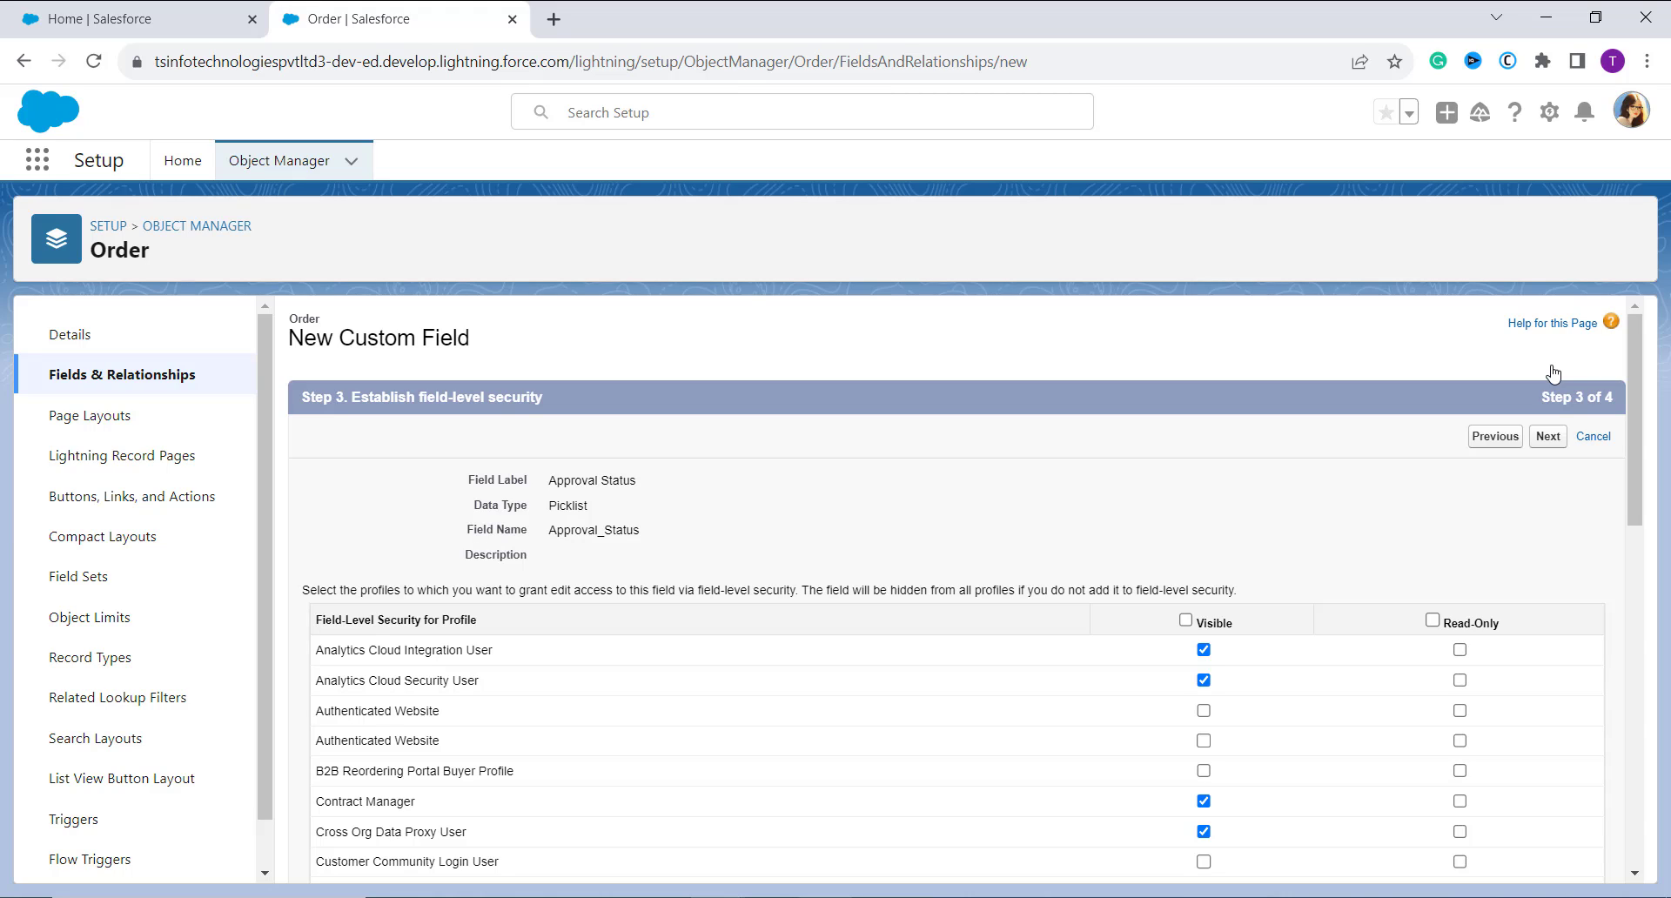
Make the Approval Status field visible to all profiles, keep it on the Order Layout, and save it
{"action": "left_click", "coordinate": [1186, 621]}
{"action": "left_click", "coordinate": [1549, 437]}
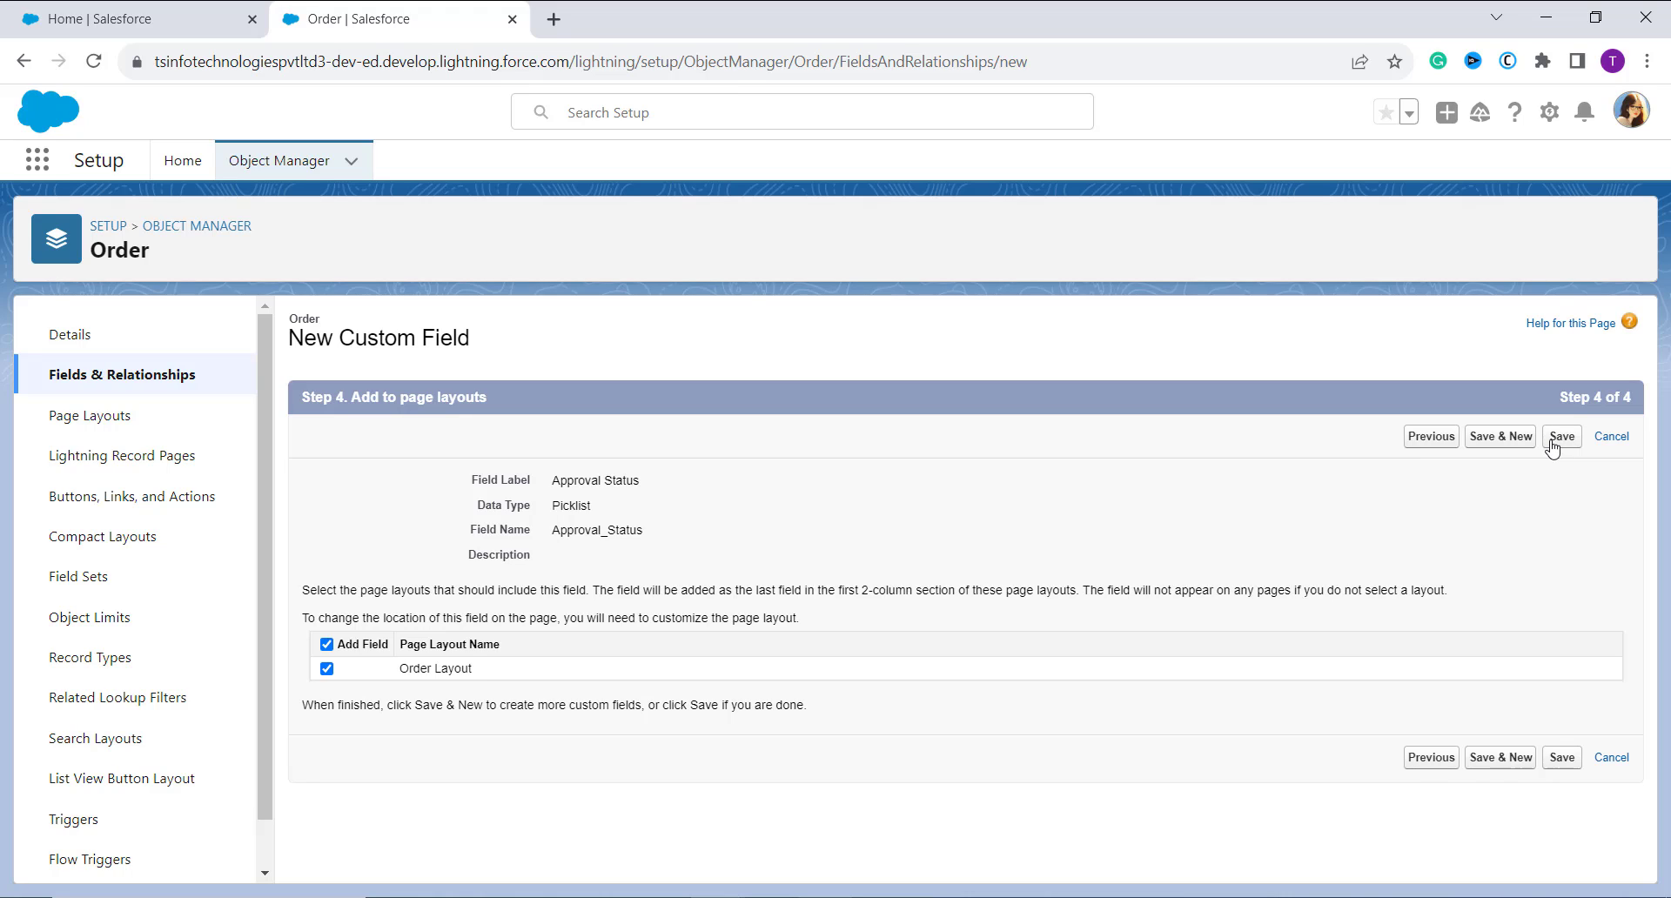
{"action": "left_click", "coordinate": [1552, 444]}
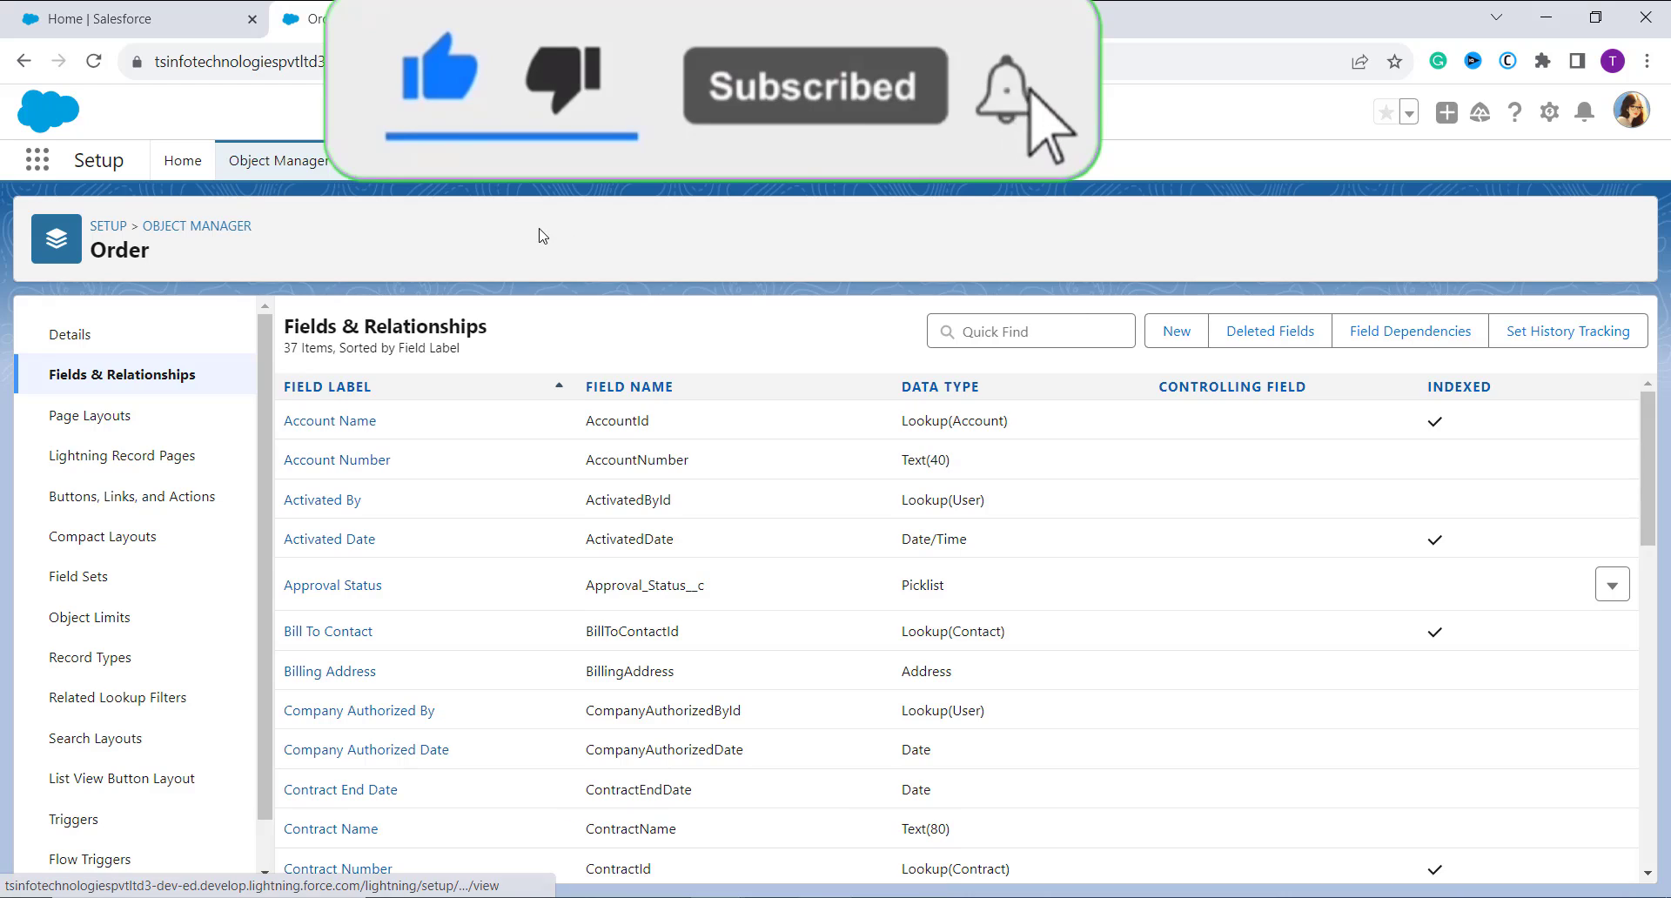
Search the apps and items for "order" and open the Orders list
{"action": "left_click", "coordinate": [38, 161]}
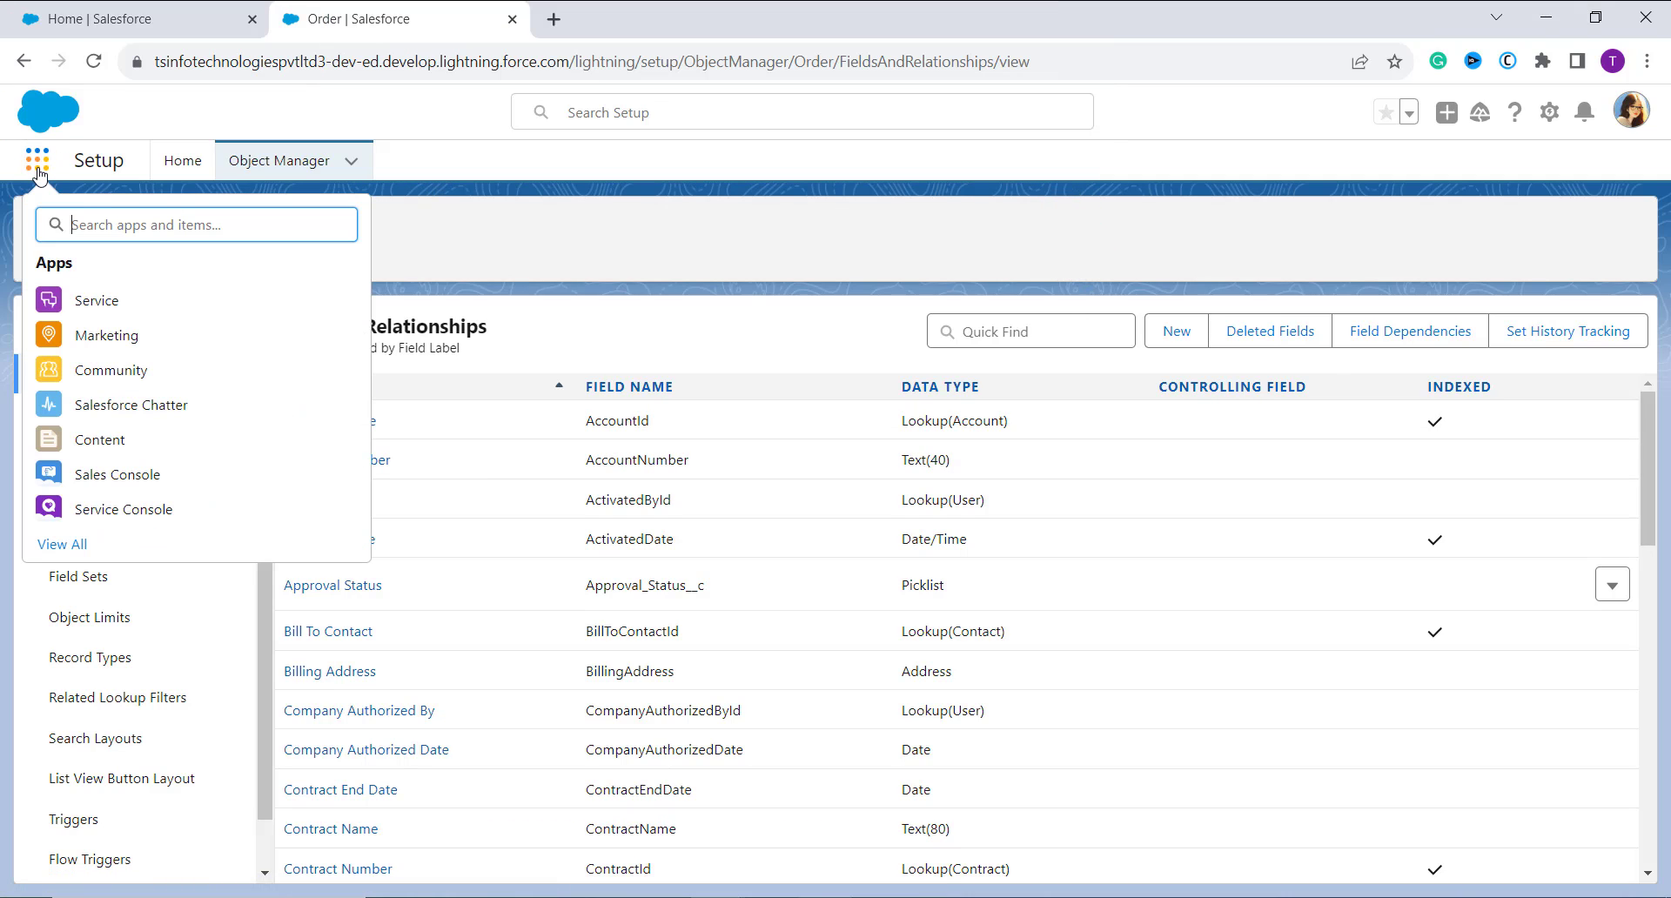
{"action": "type", "text": "order"}
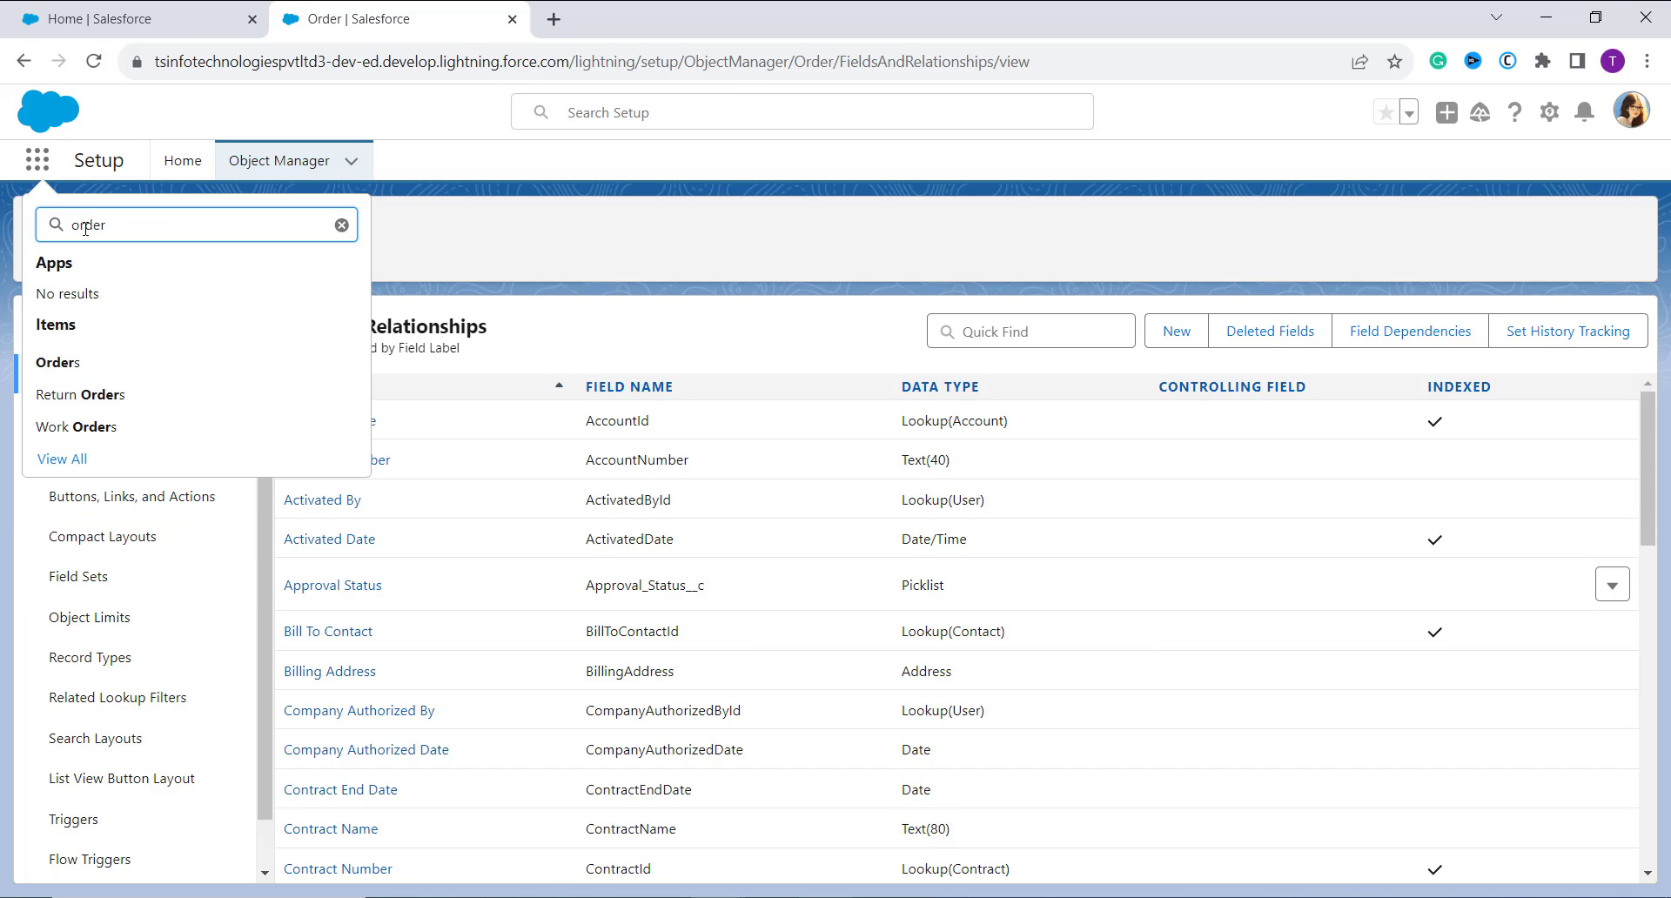
{"action": "left_click", "coordinate": [57, 361]}
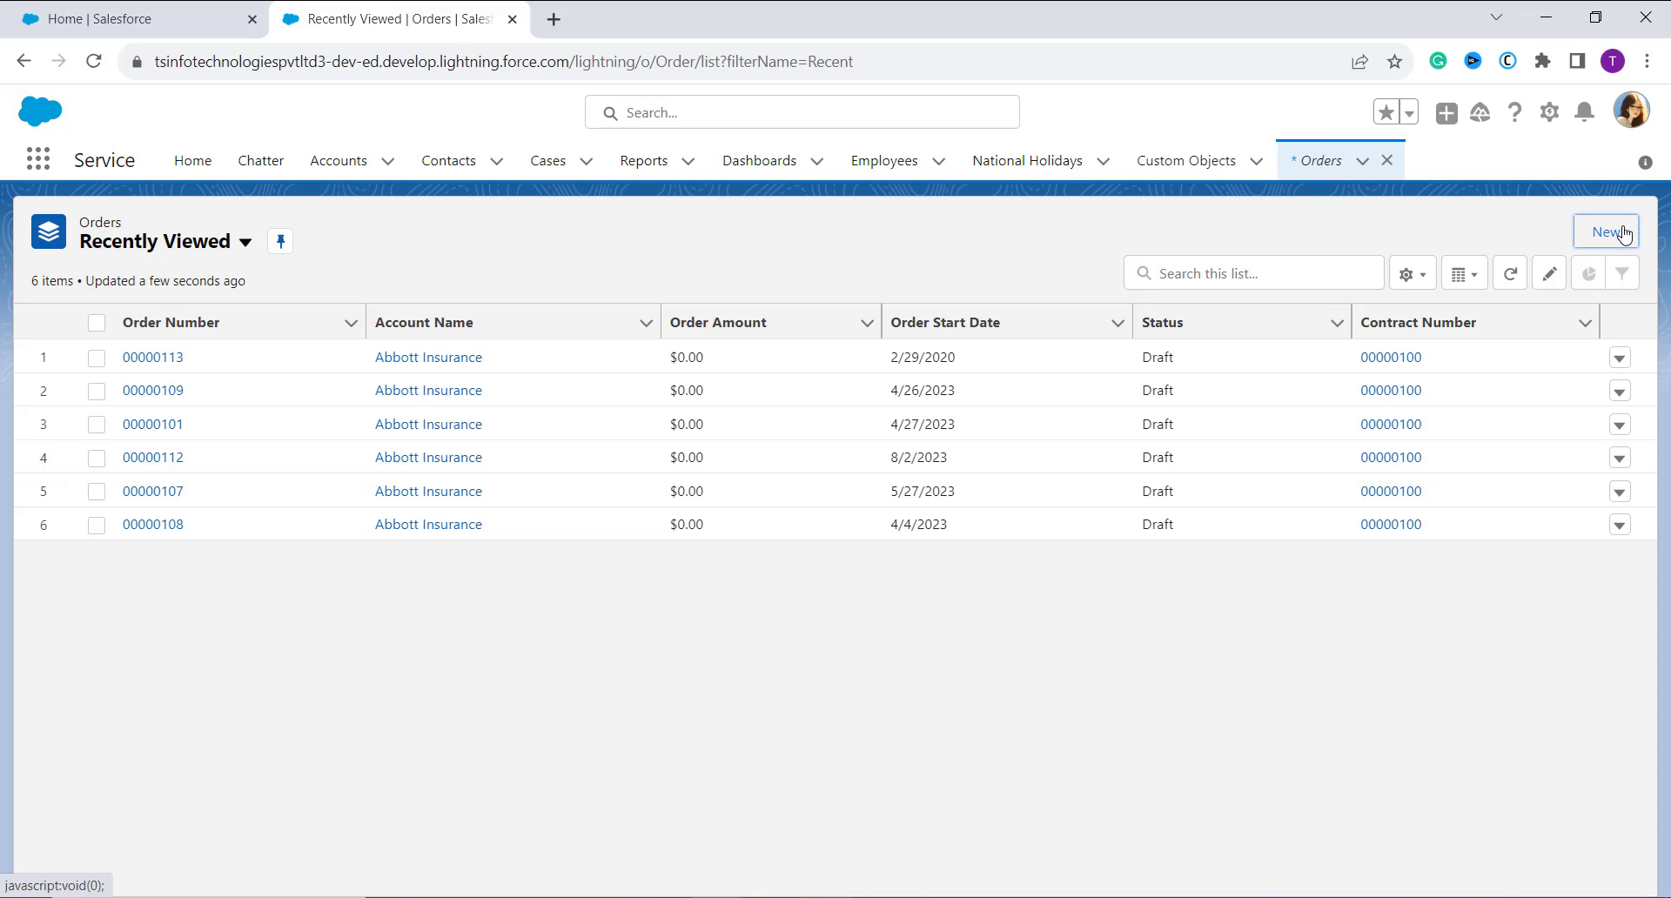
Check the default value and options of Approval Status in a new order form, then close the form without saving
{"action": "left_click", "coordinate": [1624, 235]}
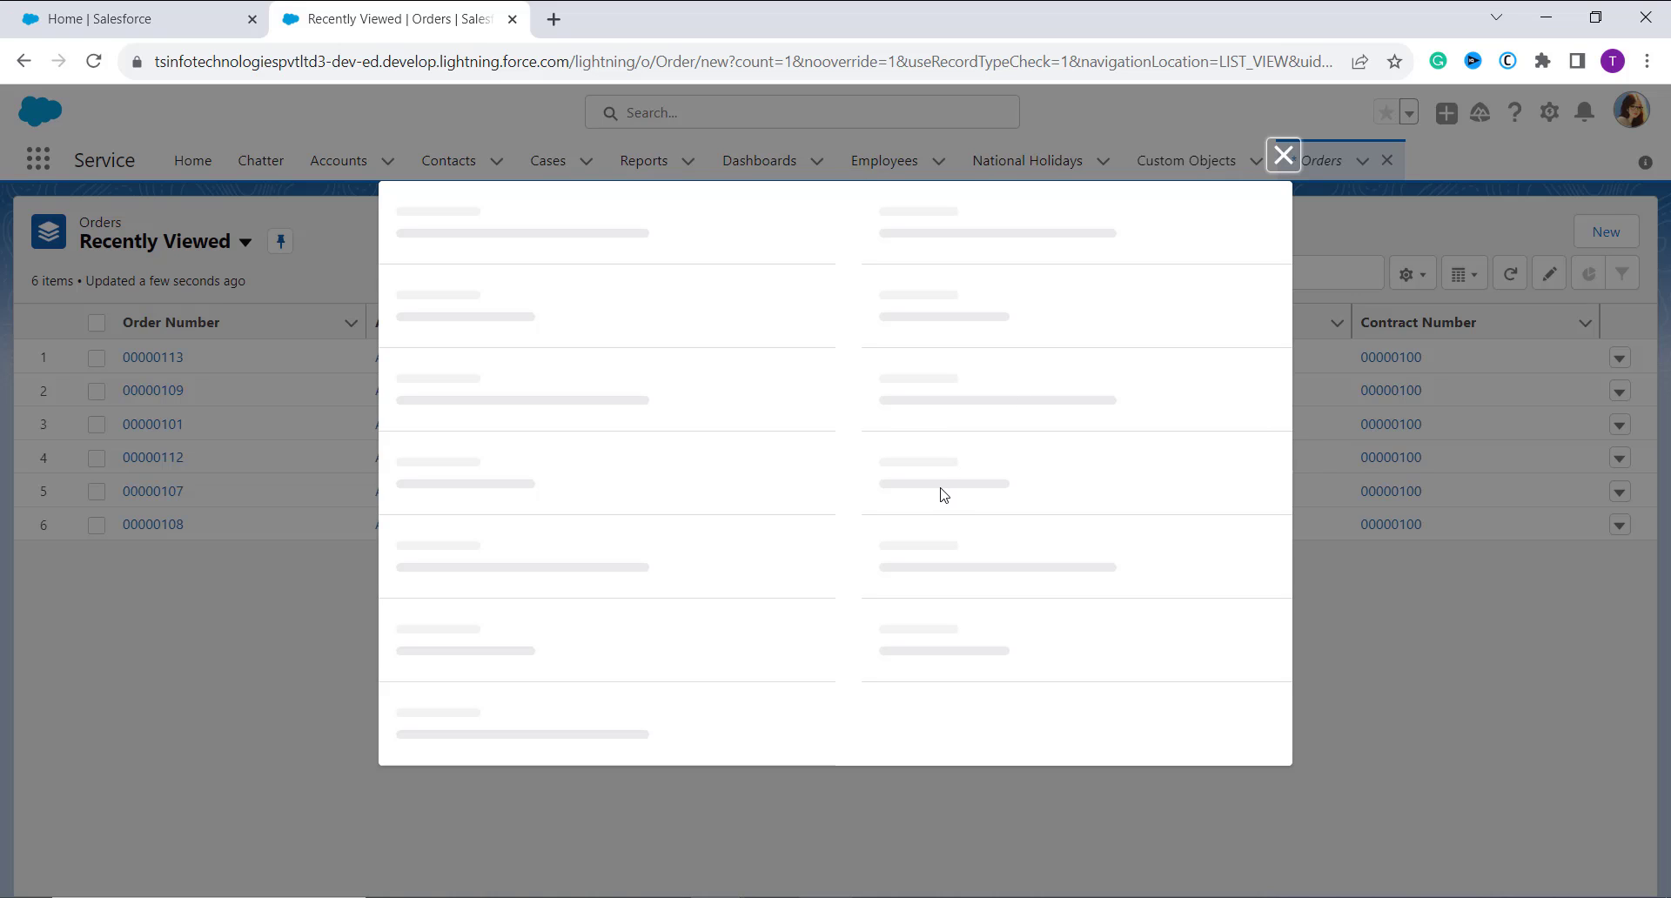
{"action": "left_click", "coordinate": [923, 513]}
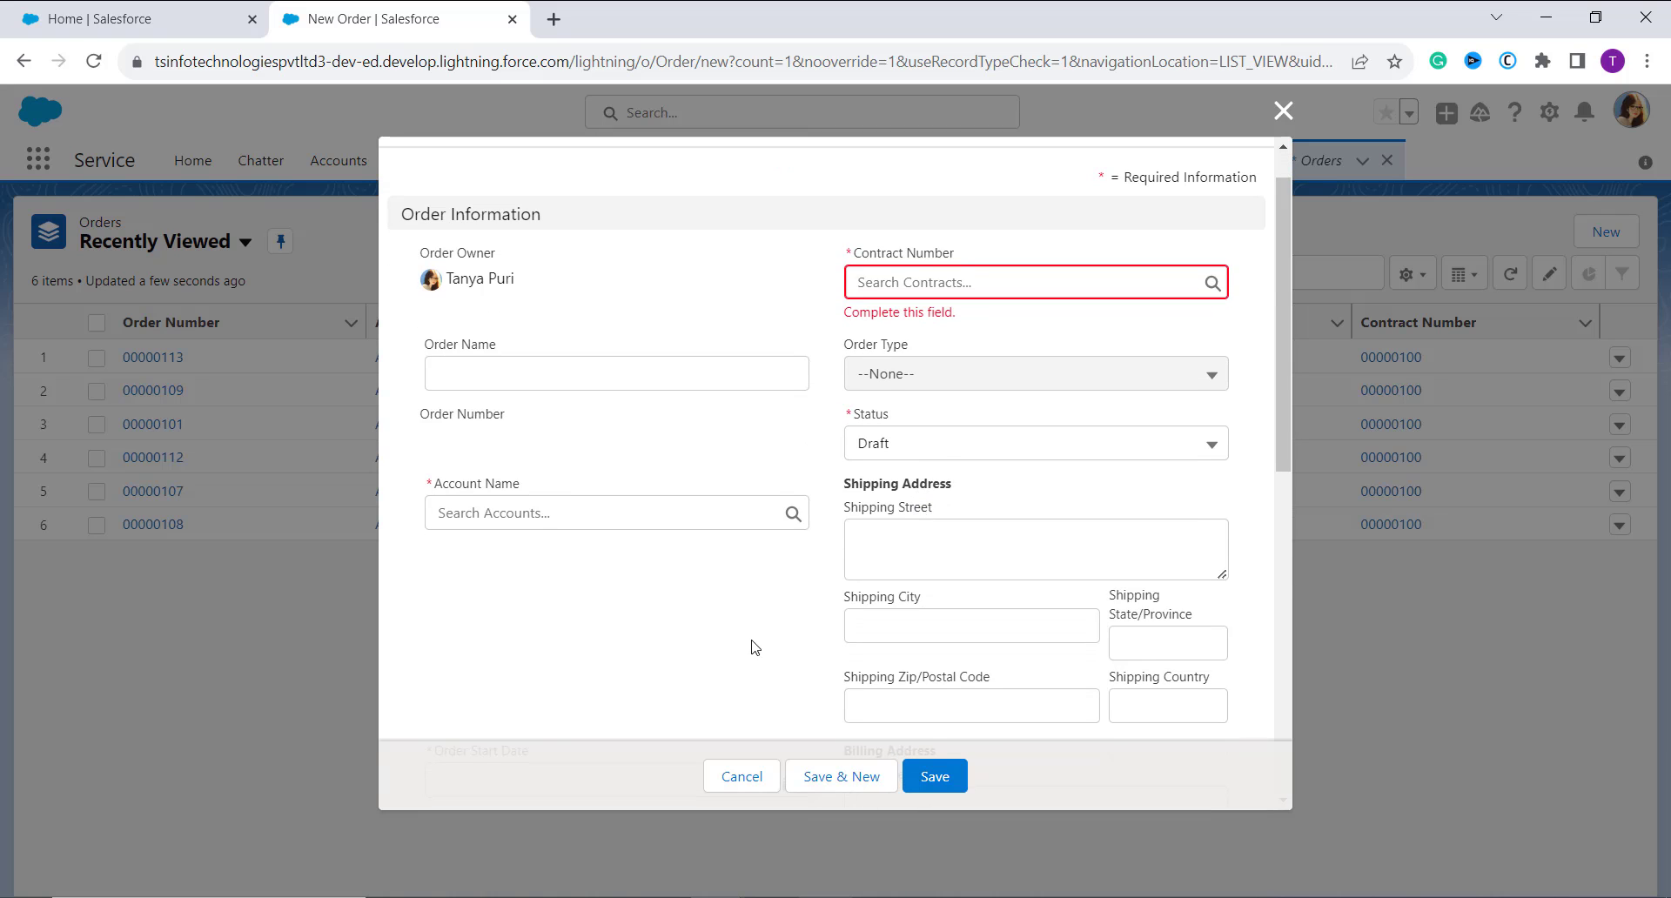
{"action": "scroll", "coordinate": [749, 645], "scroll_direction": "down", "scroll_amount": 6}
{"action": "left_click", "coordinate": [743, 655]}
{"action": "scroll", "coordinate": [721, 392], "scroll_direction": "down", "scroll_amount": 3}
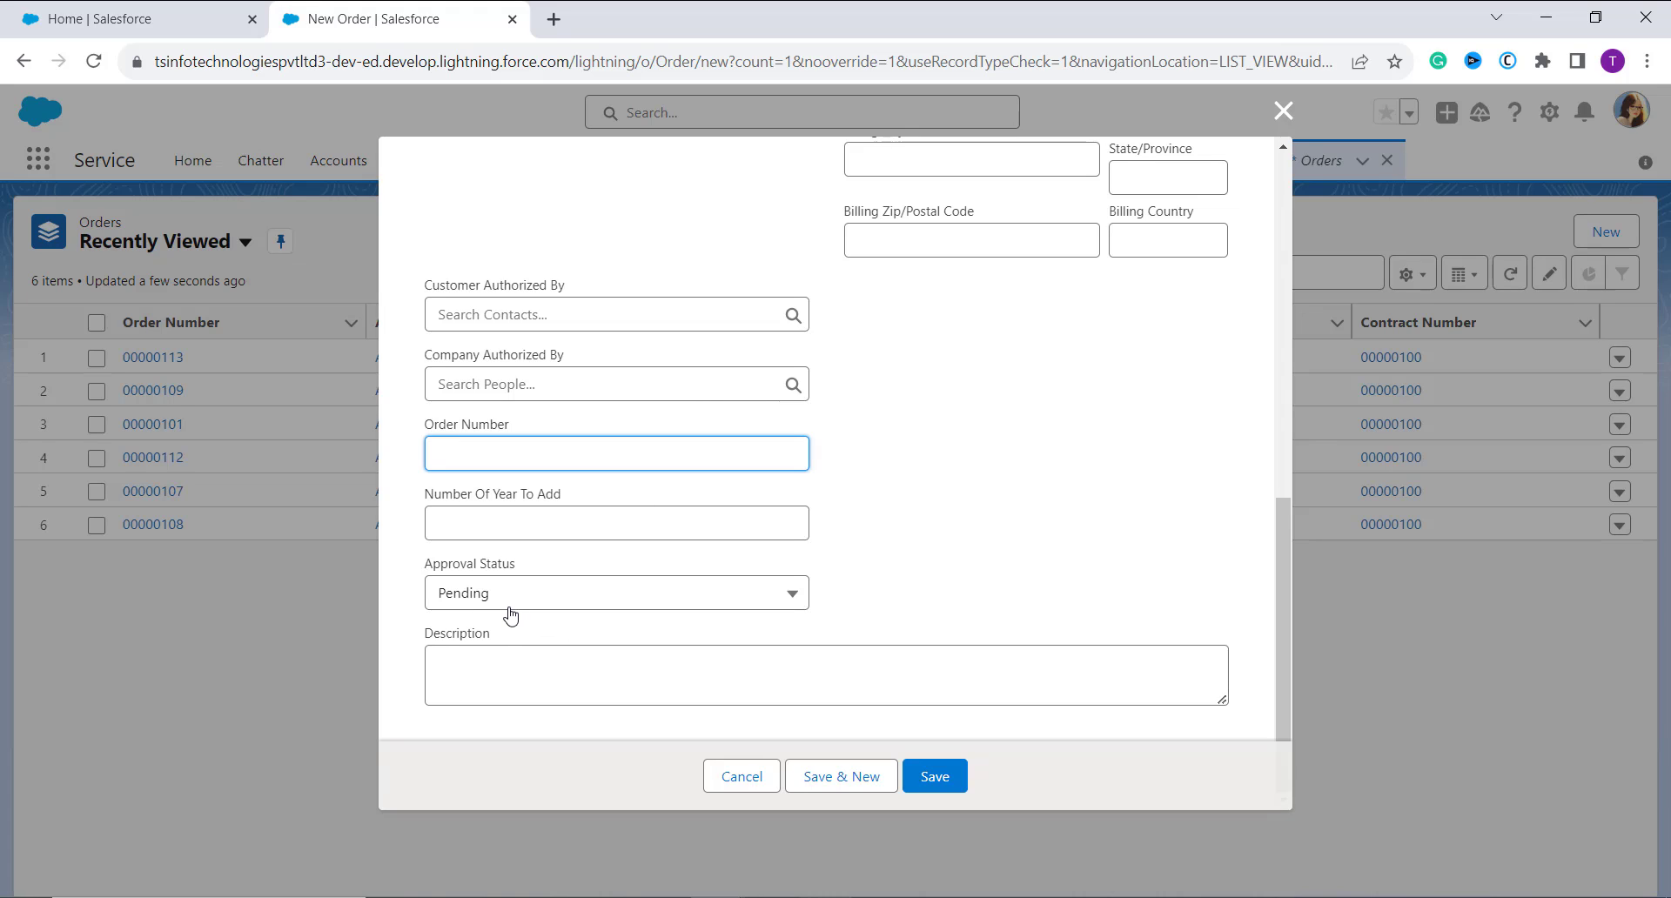
{"action": "left_click", "coordinate": [548, 610]}
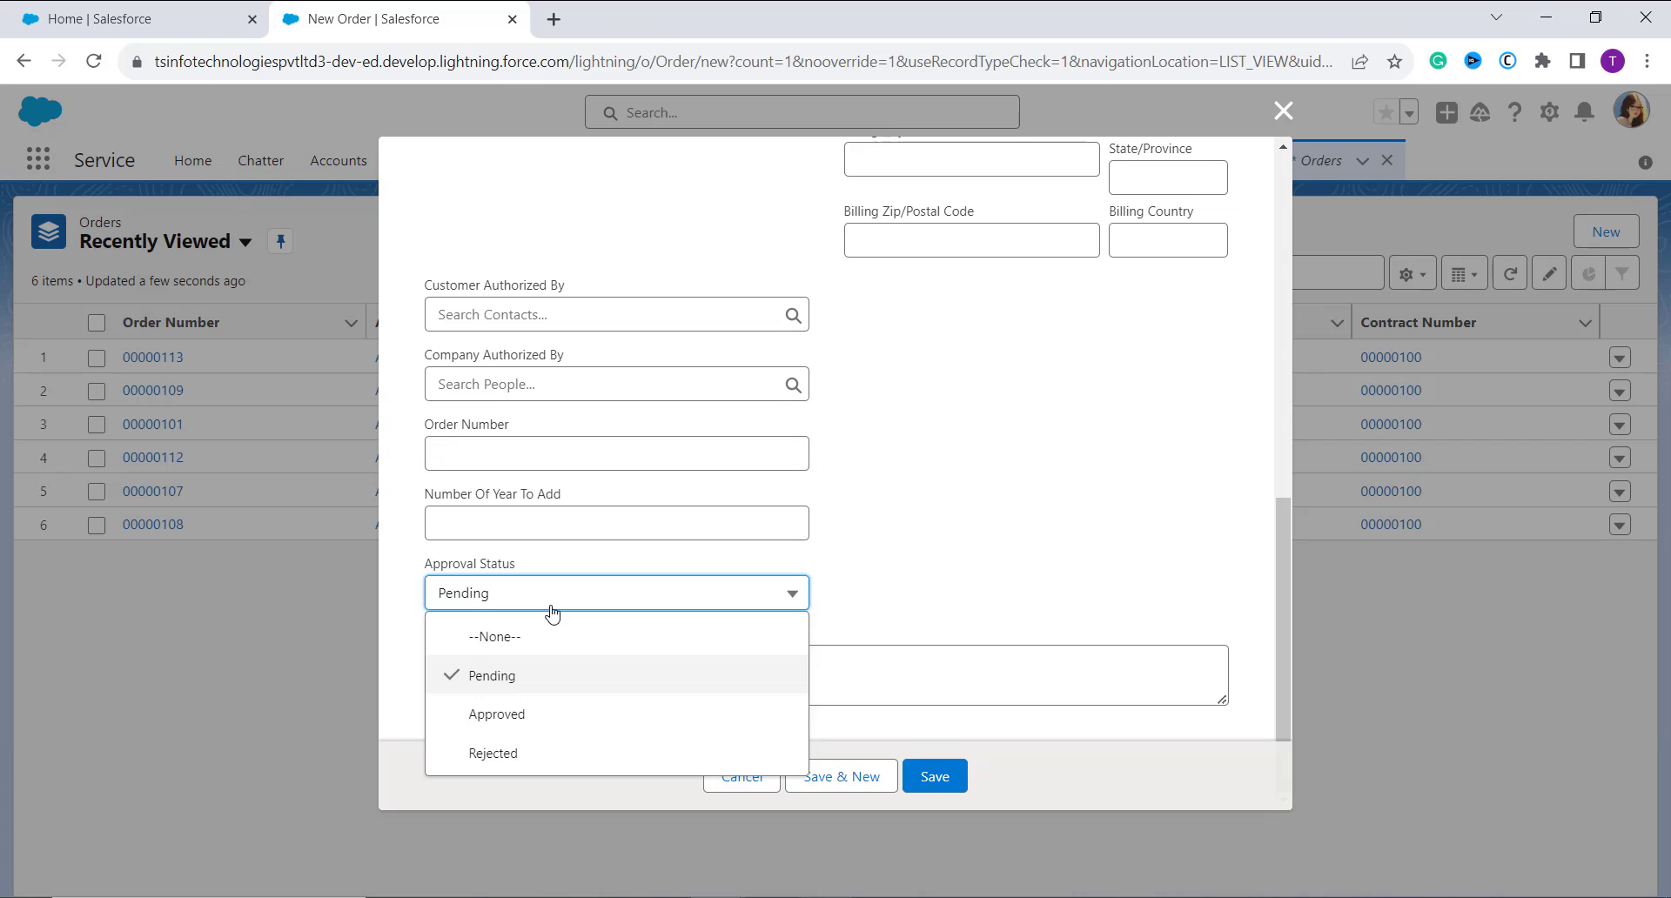
{"action": "left_click", "coordinate": [996, 523]}
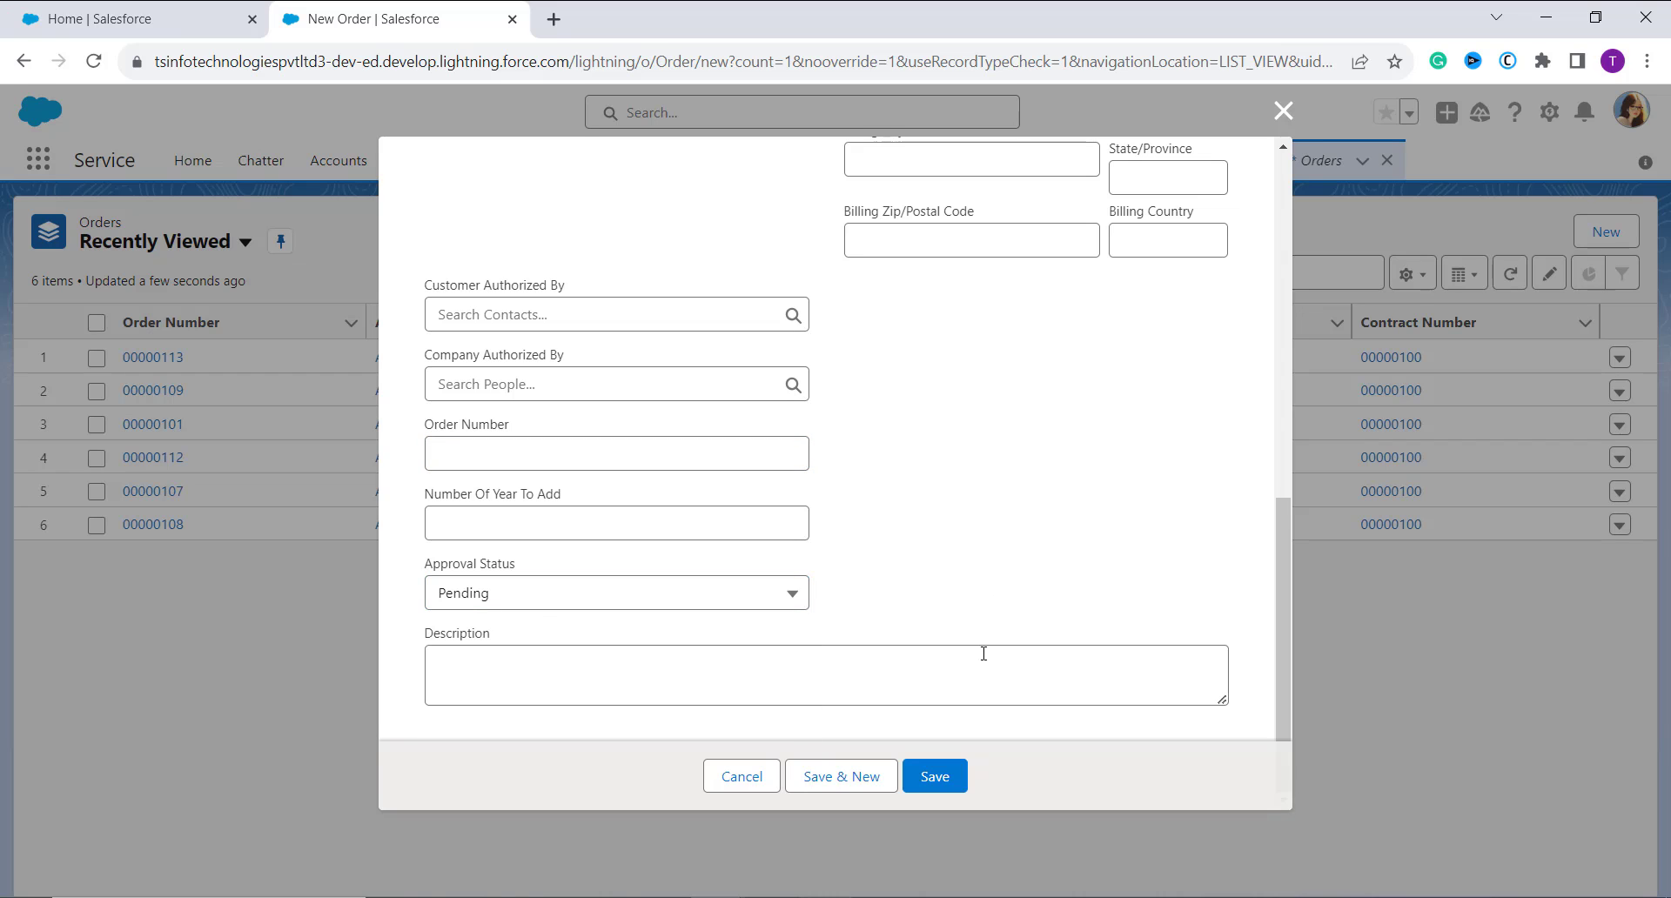
{"action": "left_click", "coordinate": [1284, 111]}
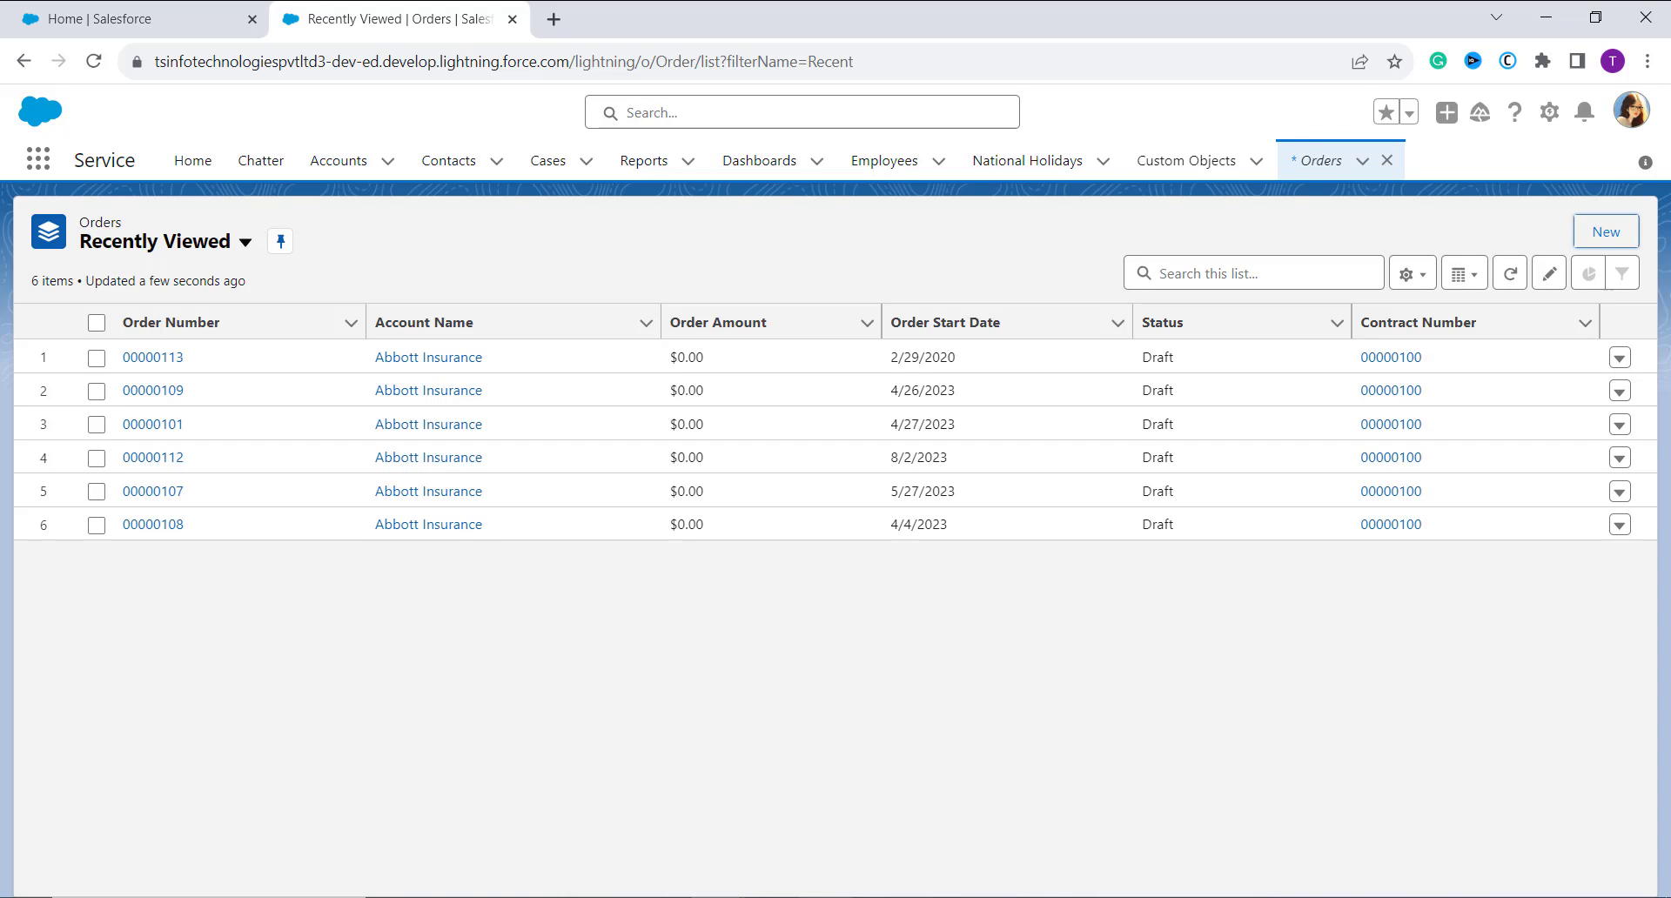
Open the setup's Object Manager in a new browser tab, search for "lead" and open the Lead object
{"action": "left_click", "coordinate": [1549, 122]}
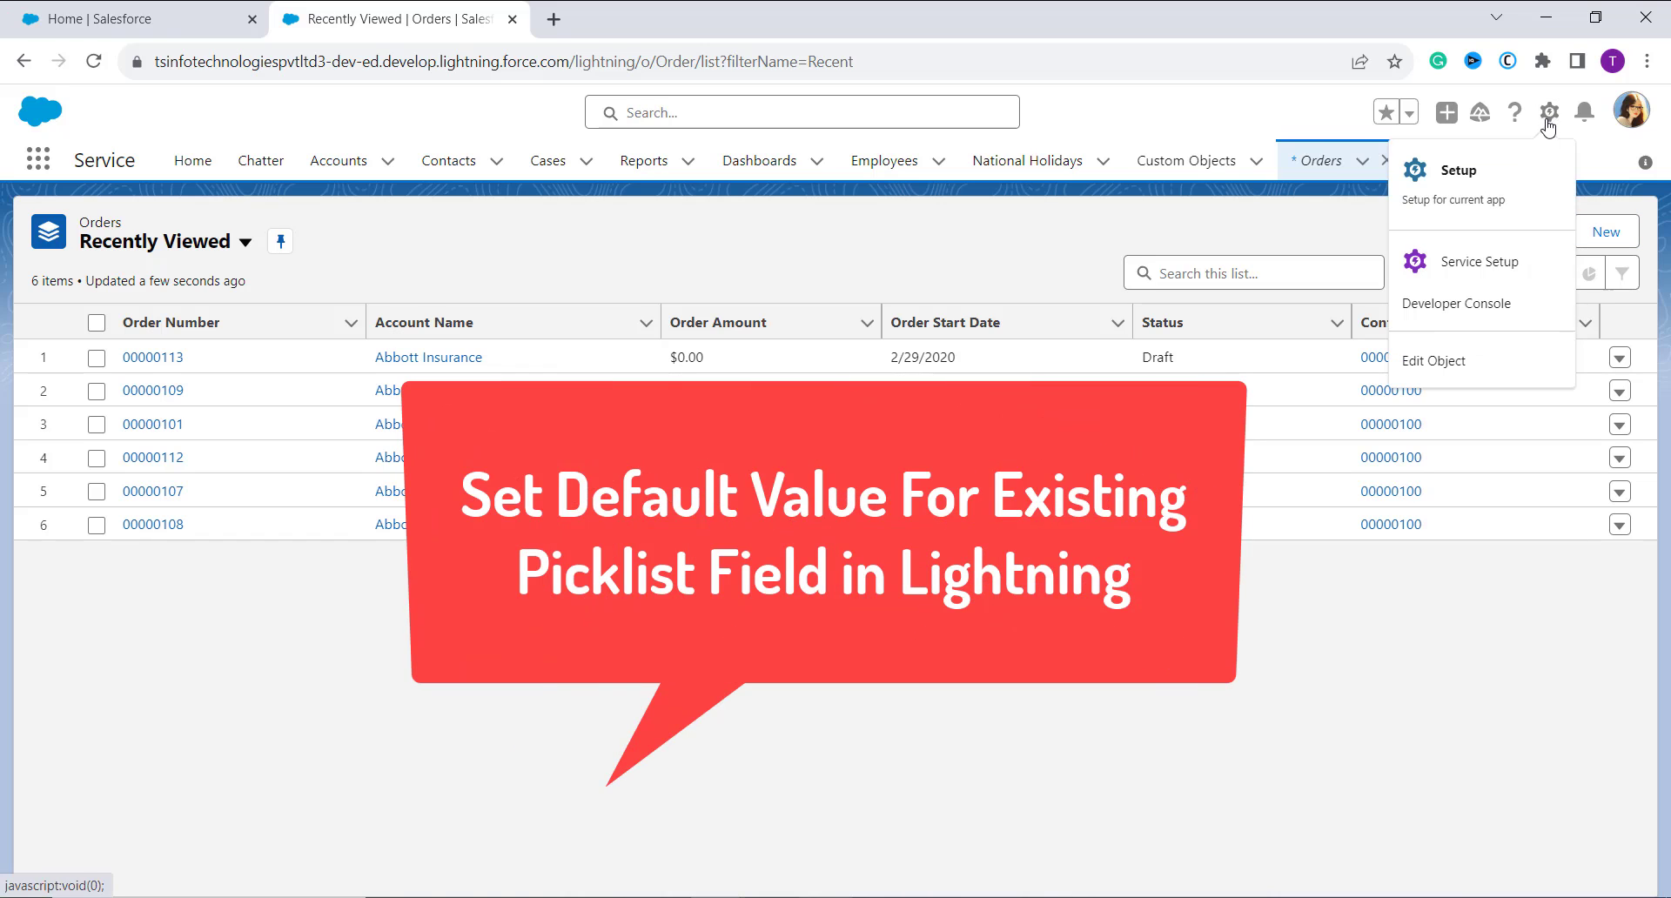
{"action": "left_click", "coordinate": [1447, 179]}
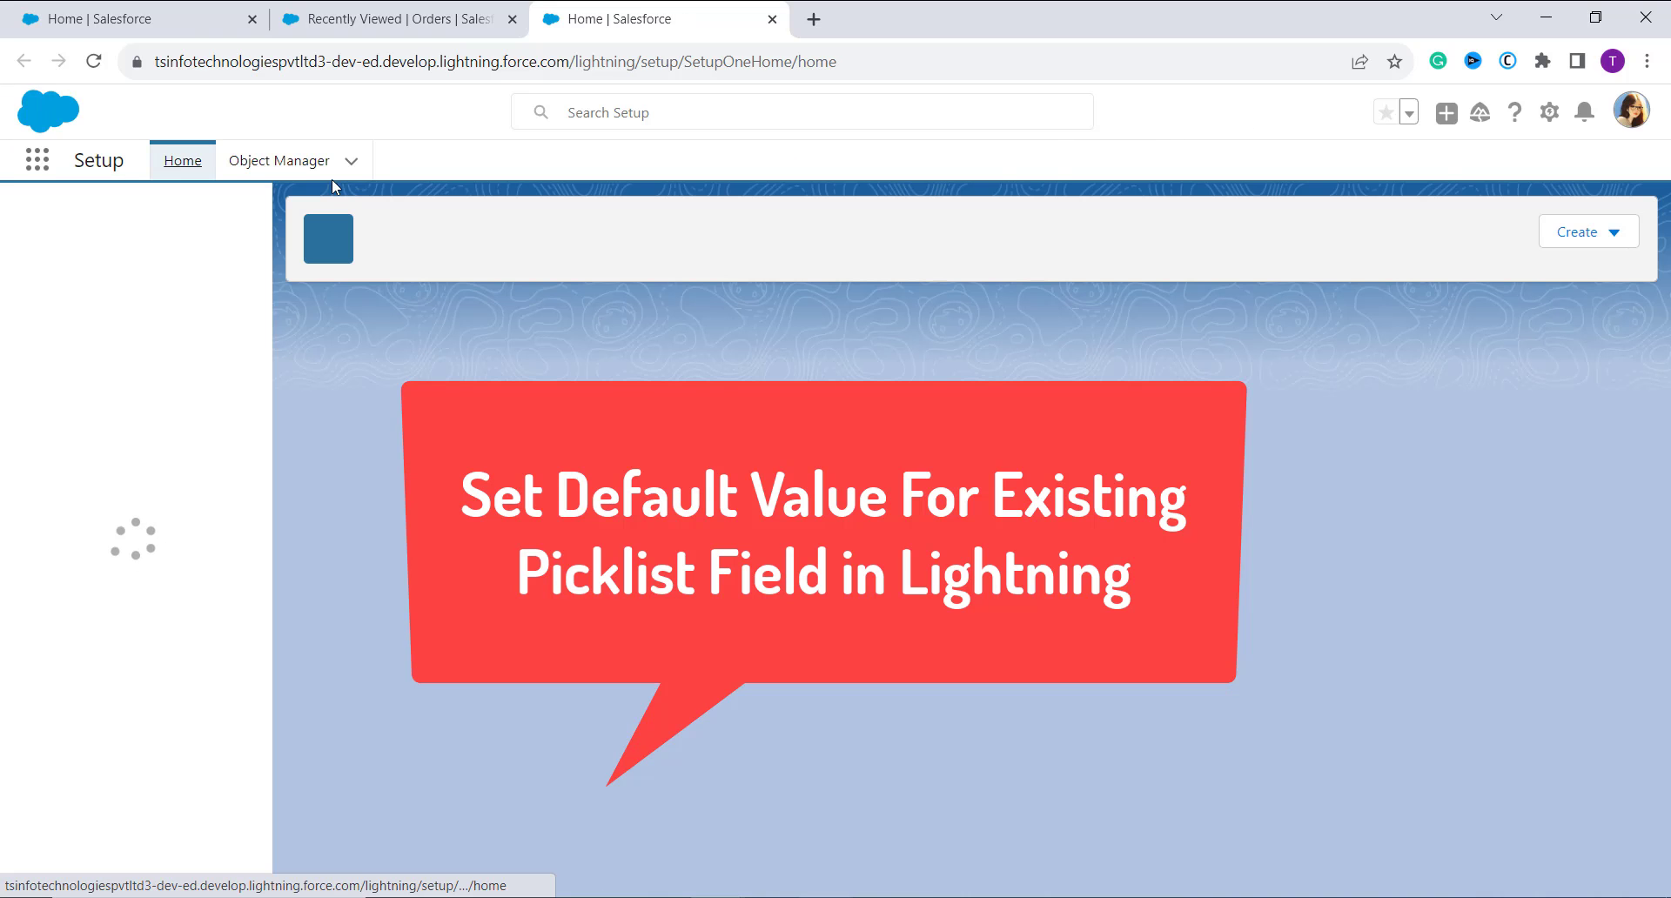
{"action": "left_click", "coordinate": [302, 165]}
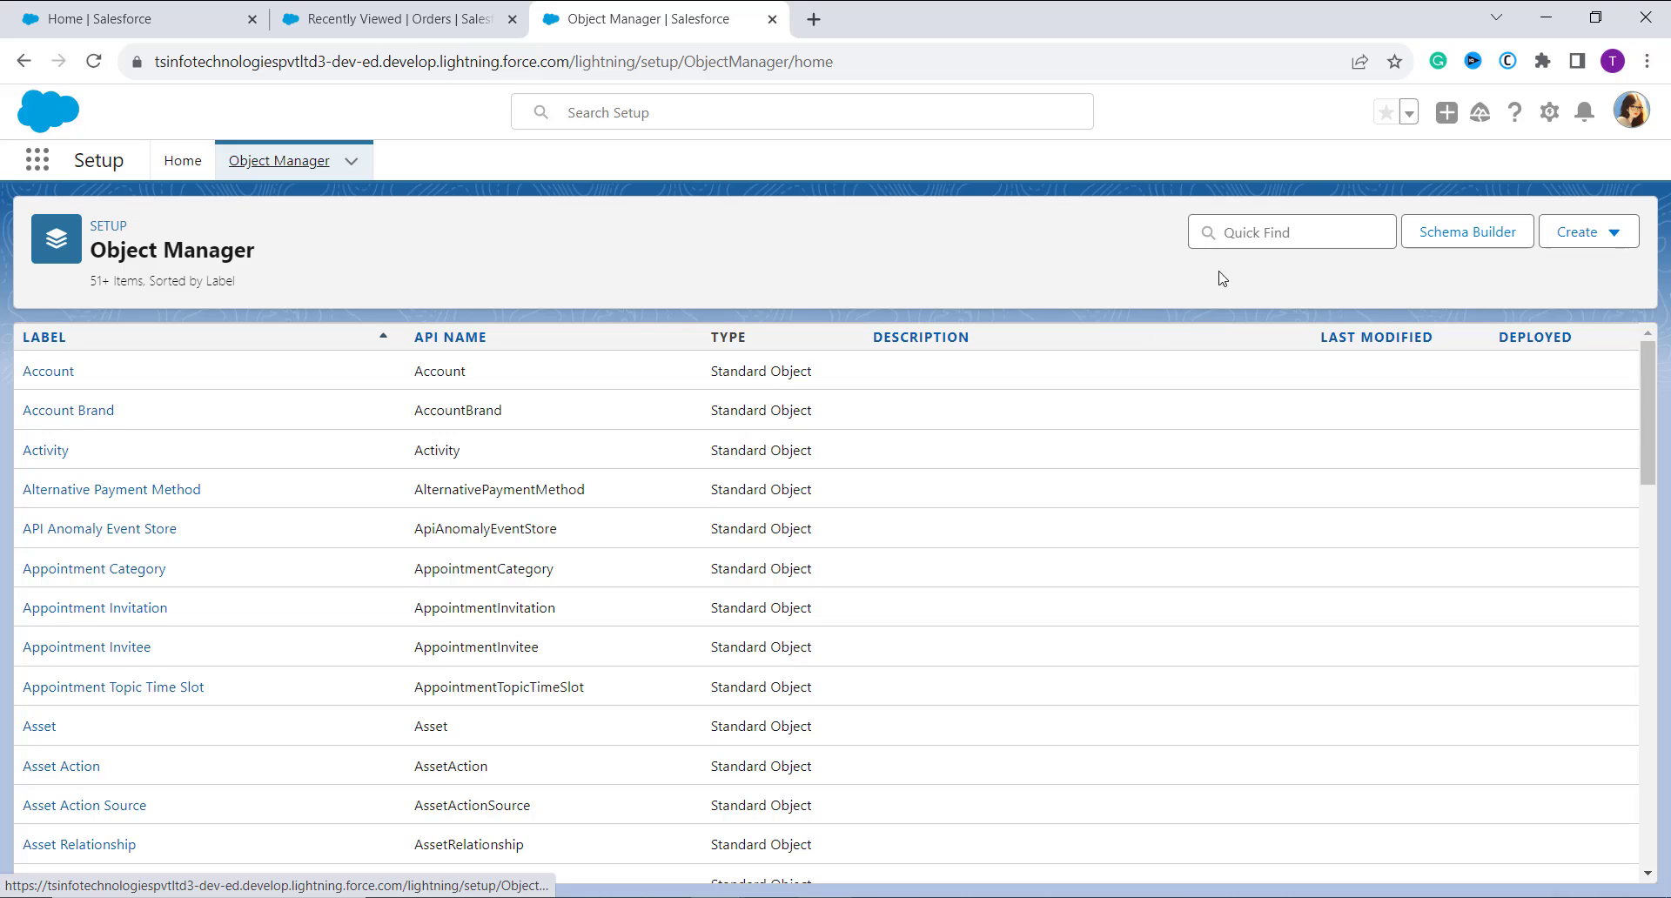
{"action": "left_click", "coordinate": [1265, 234]}
{"action": "type", "text": "lead"}
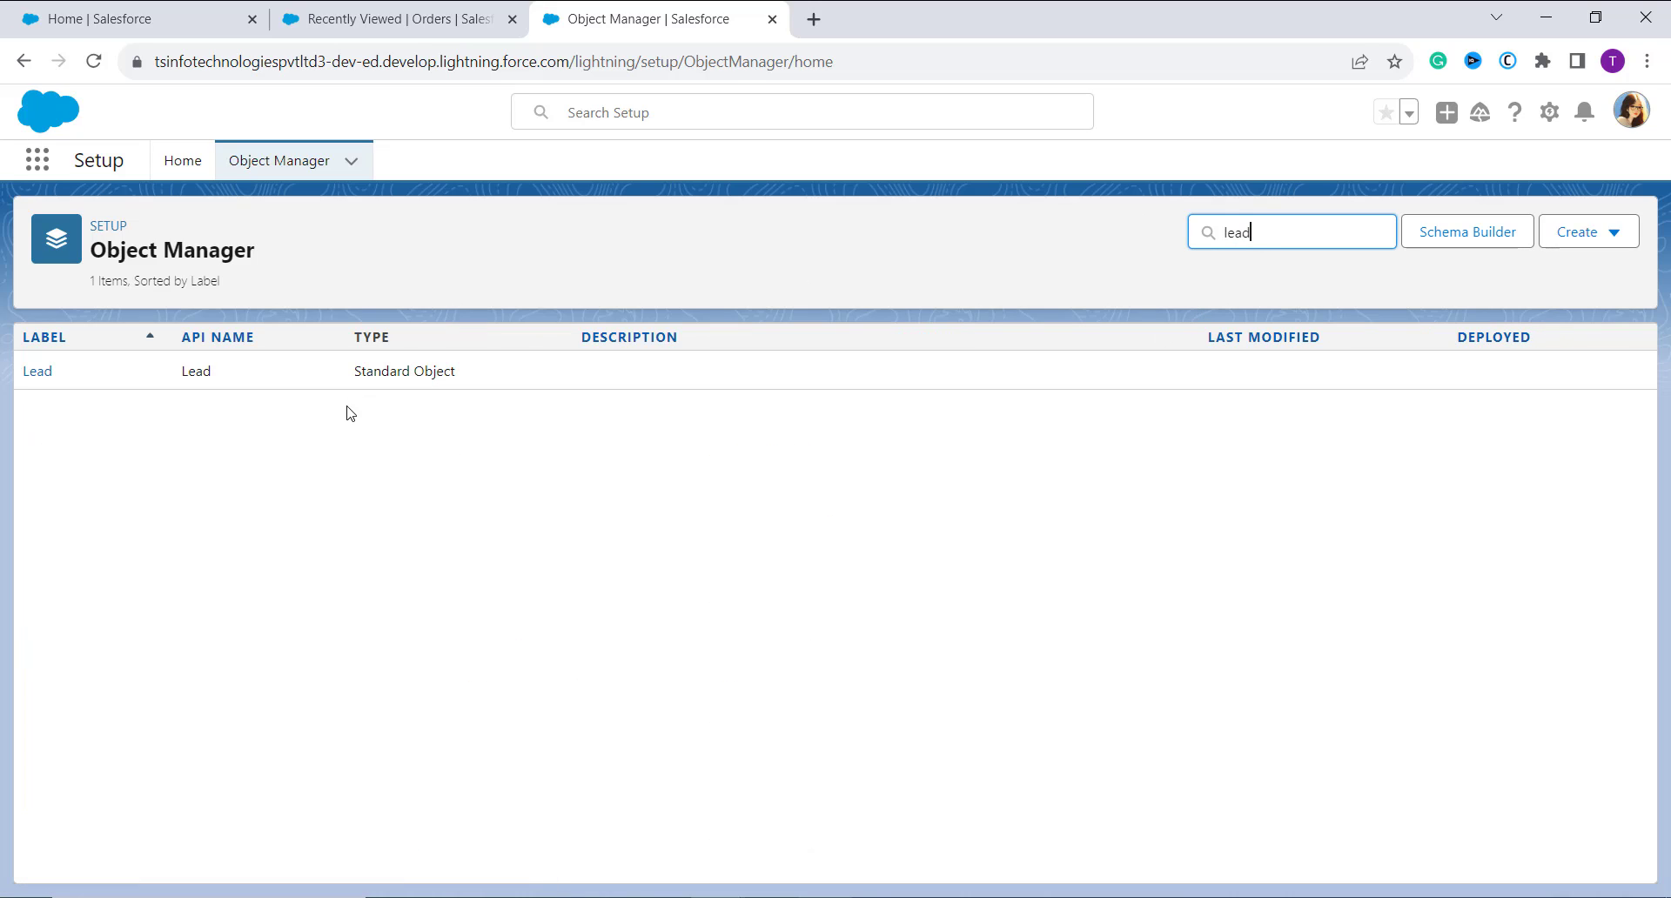
{"action": "left_click", "coordinate": [37, 374]}
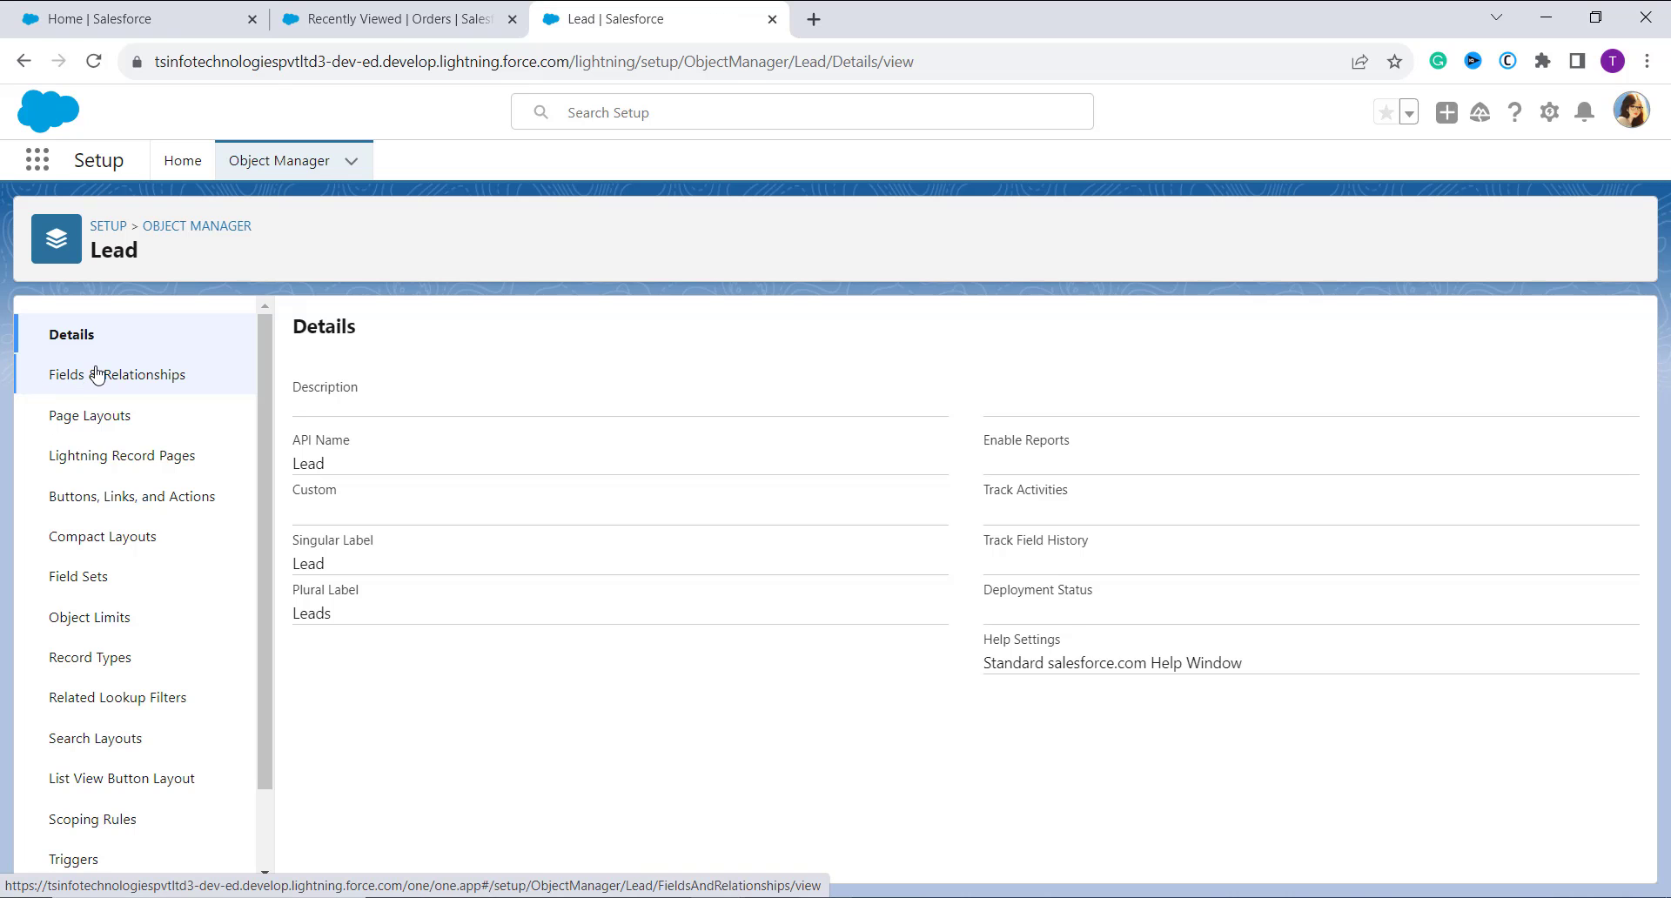
Open the Pronouns picklist field from the Lead object's fields and relationships
{"action": "left_click", "coordinate": [118, 376]}
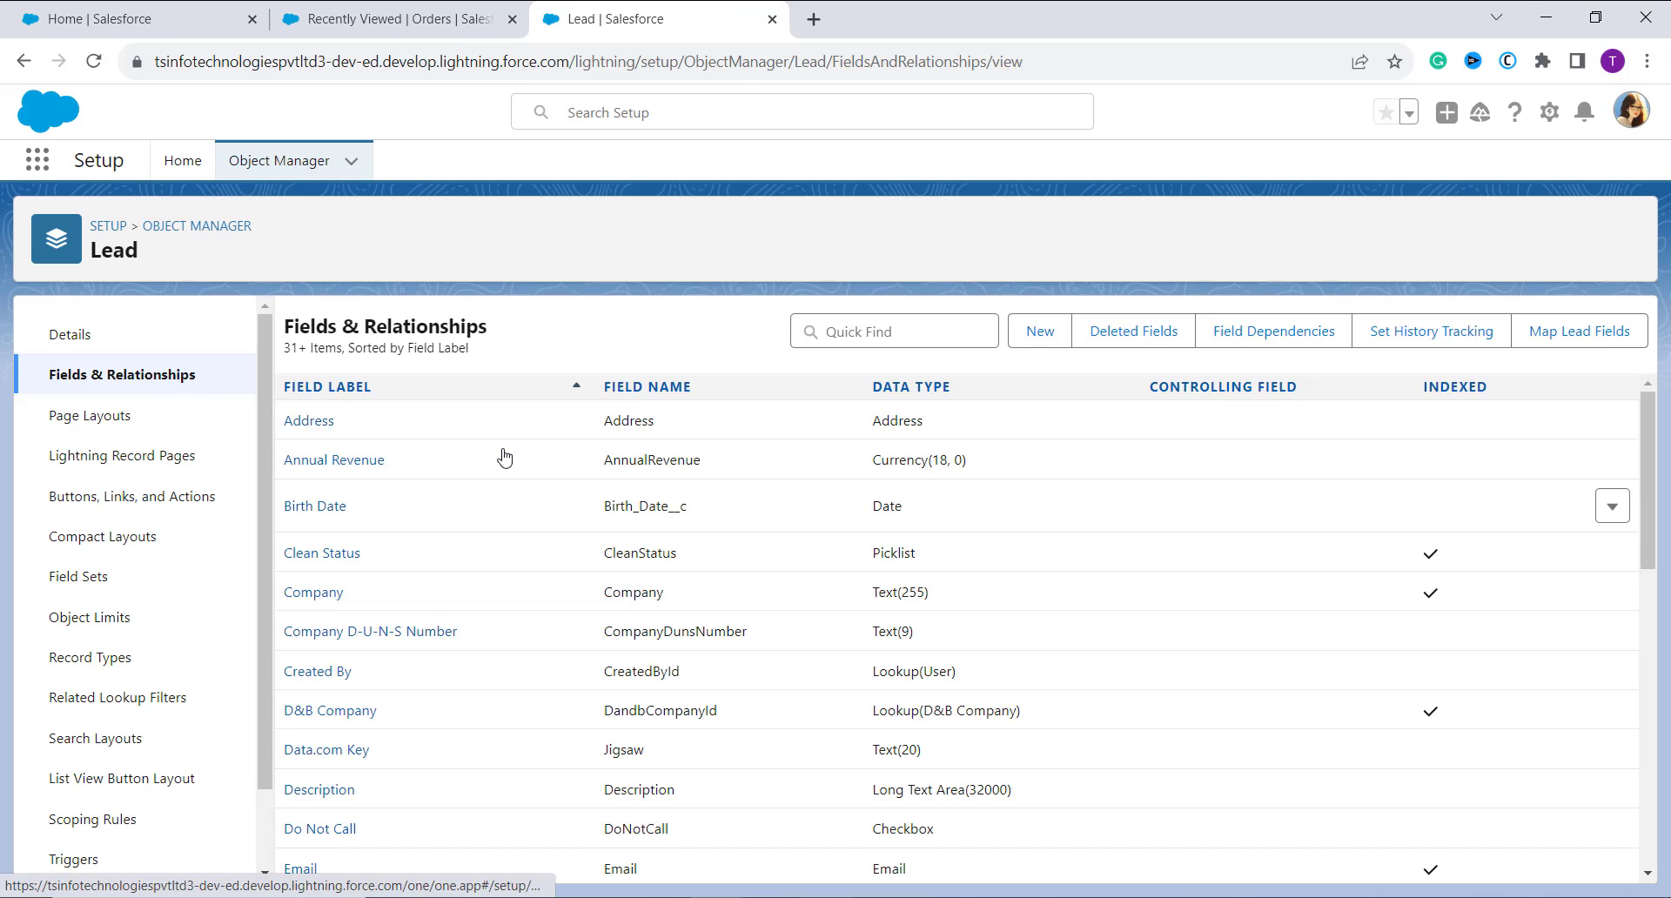
{"action": "scroll", "coordinate": [505, 458], "scroll_direction": "down", "scroll_amount": 2}
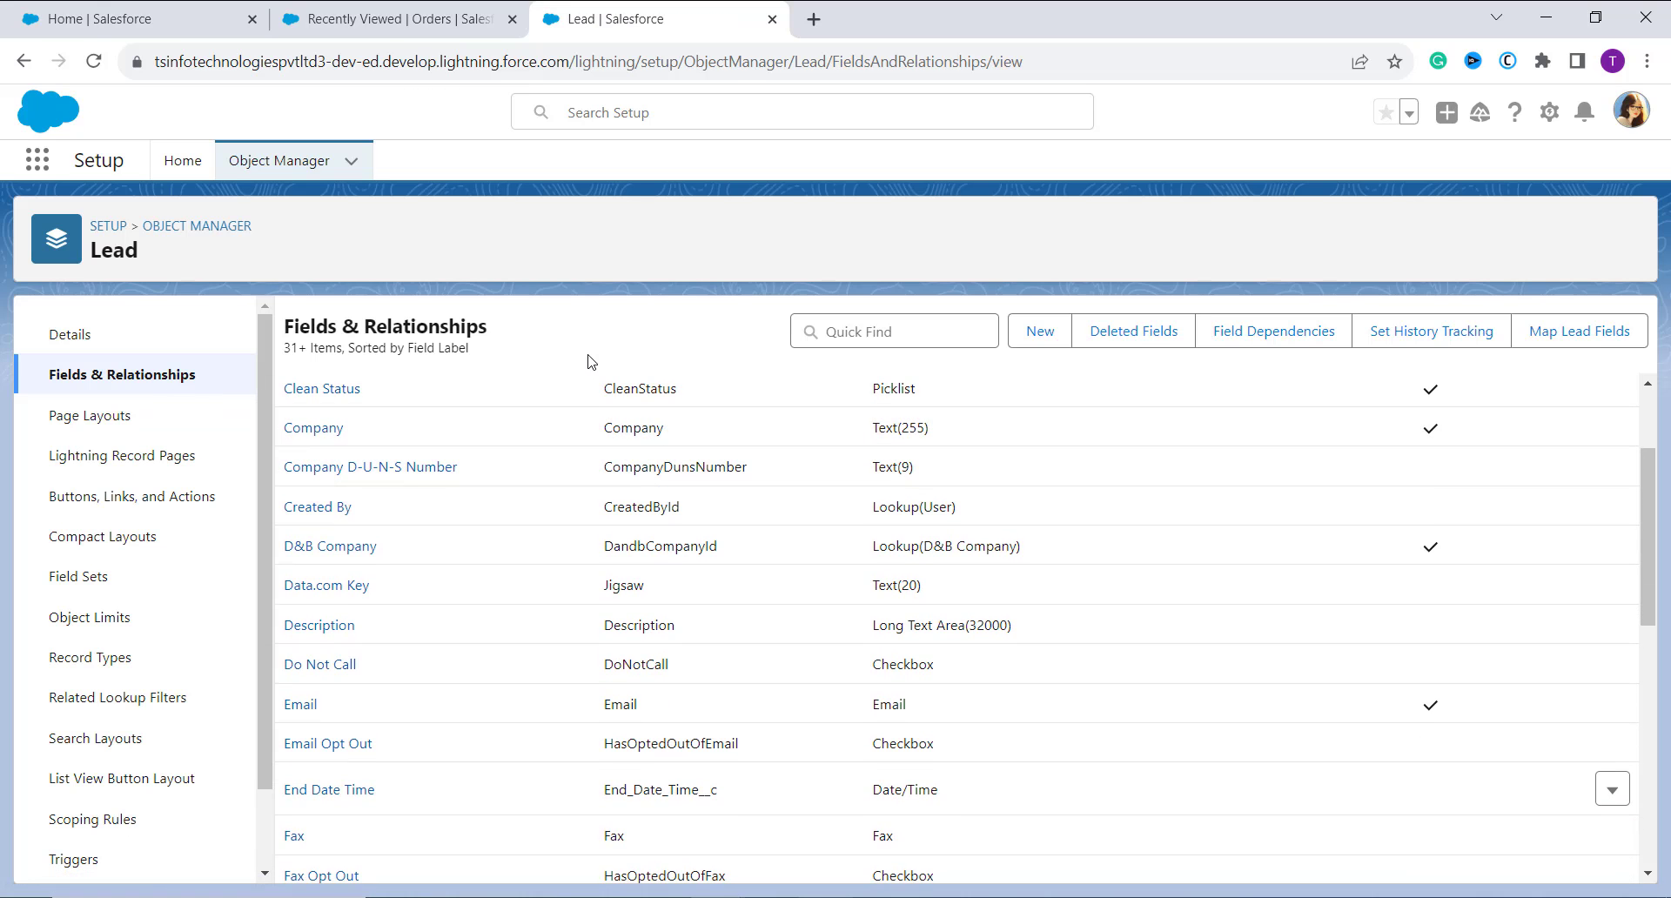
{"action": "scroll", "coordinate": [626, 510], "scroll_direction": "down", "scroll_amount": 5}
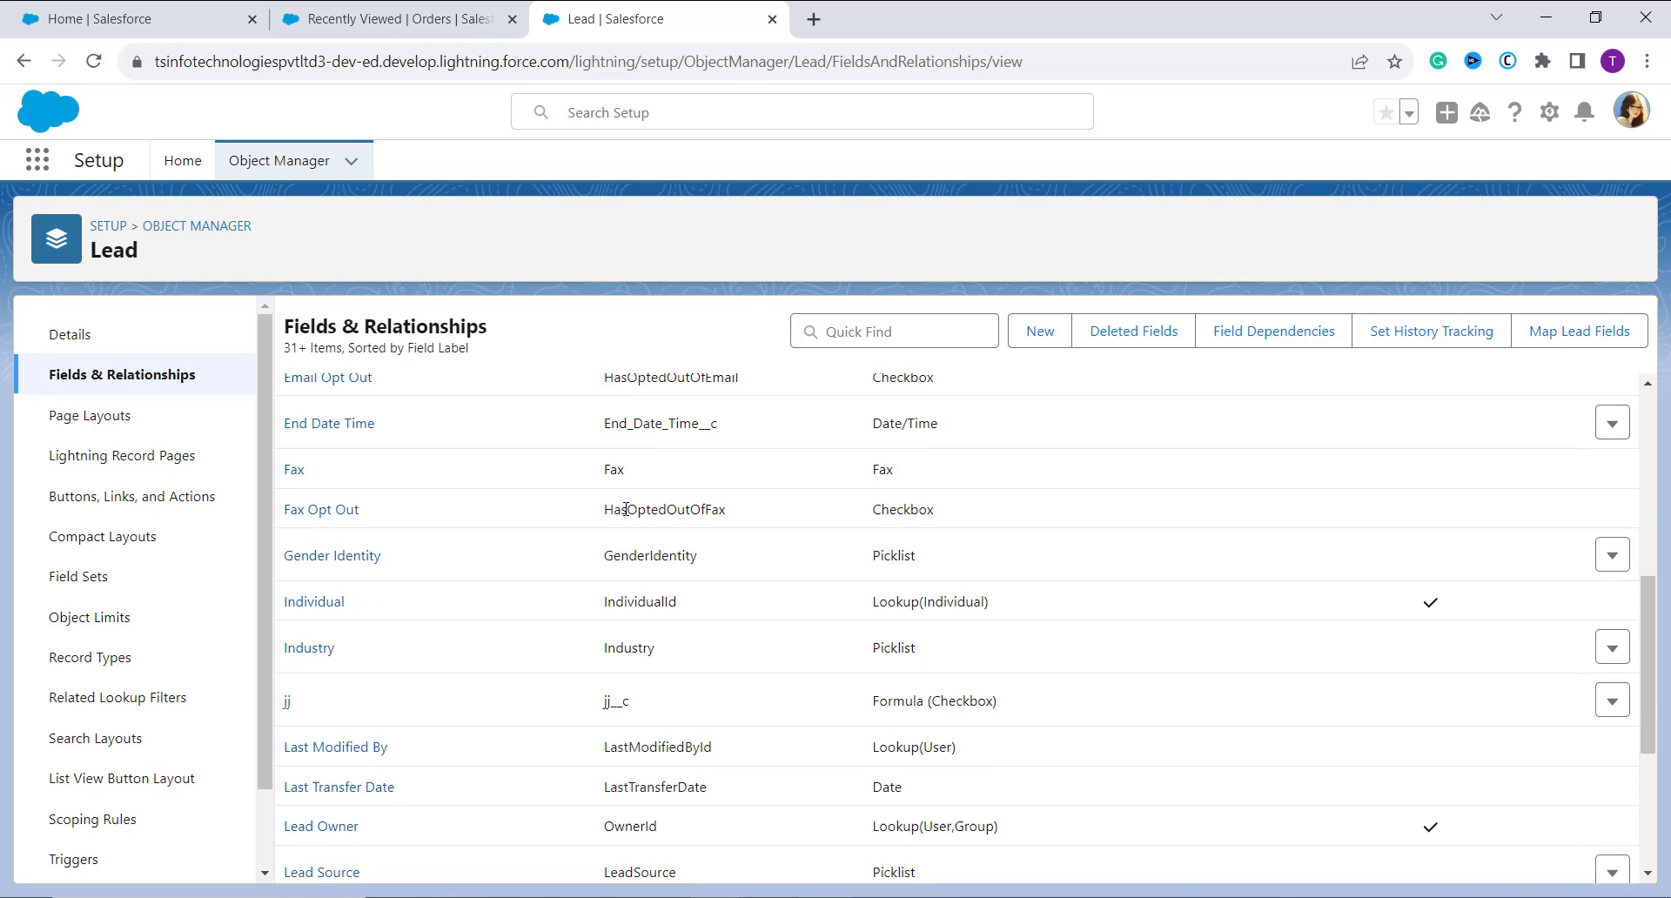
{"action": "scroll", "coordinate": [626, 509], "scroll_direction": "down", "scroll_amount": 1}
{"action": "scroll", "coordinate": [626, 509], "scroll_direction": "down", "scroll_amount": 1}
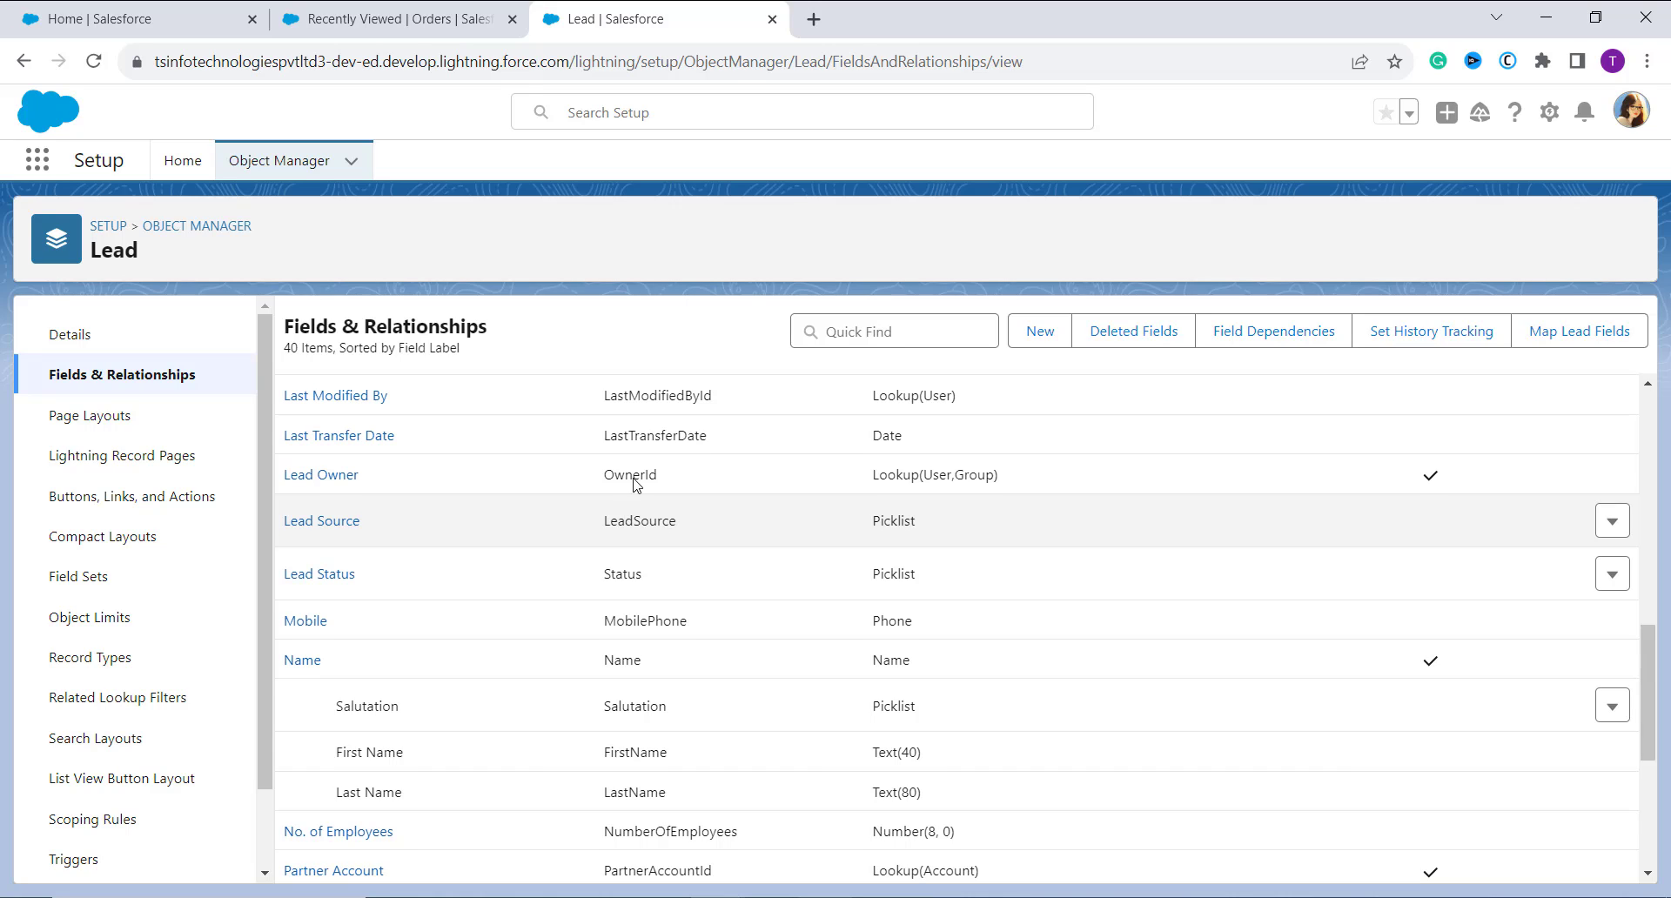
{"action": "scroll", "coordinate": [626, 509], "scroll_direction": "down", "scroll_amount": 1}
{"action": "scroll", "coordinate": [636, 469], "scroll_direction": "down", "scroll_amount": 2}
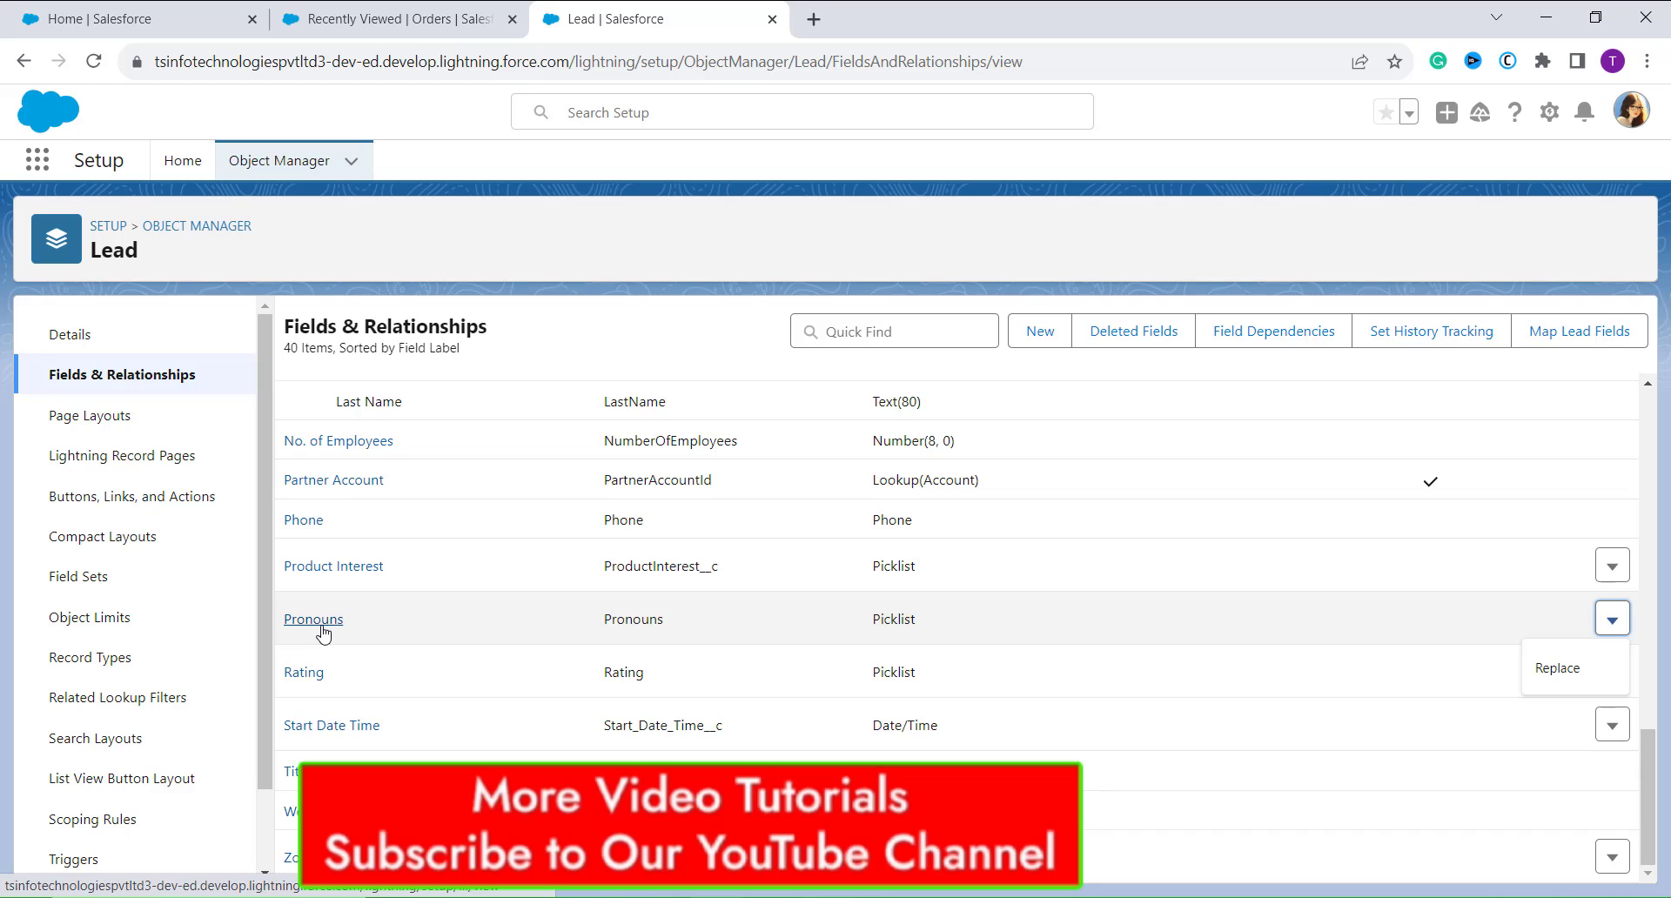
{"action": "left_click", "coordinate": [315, 620]}
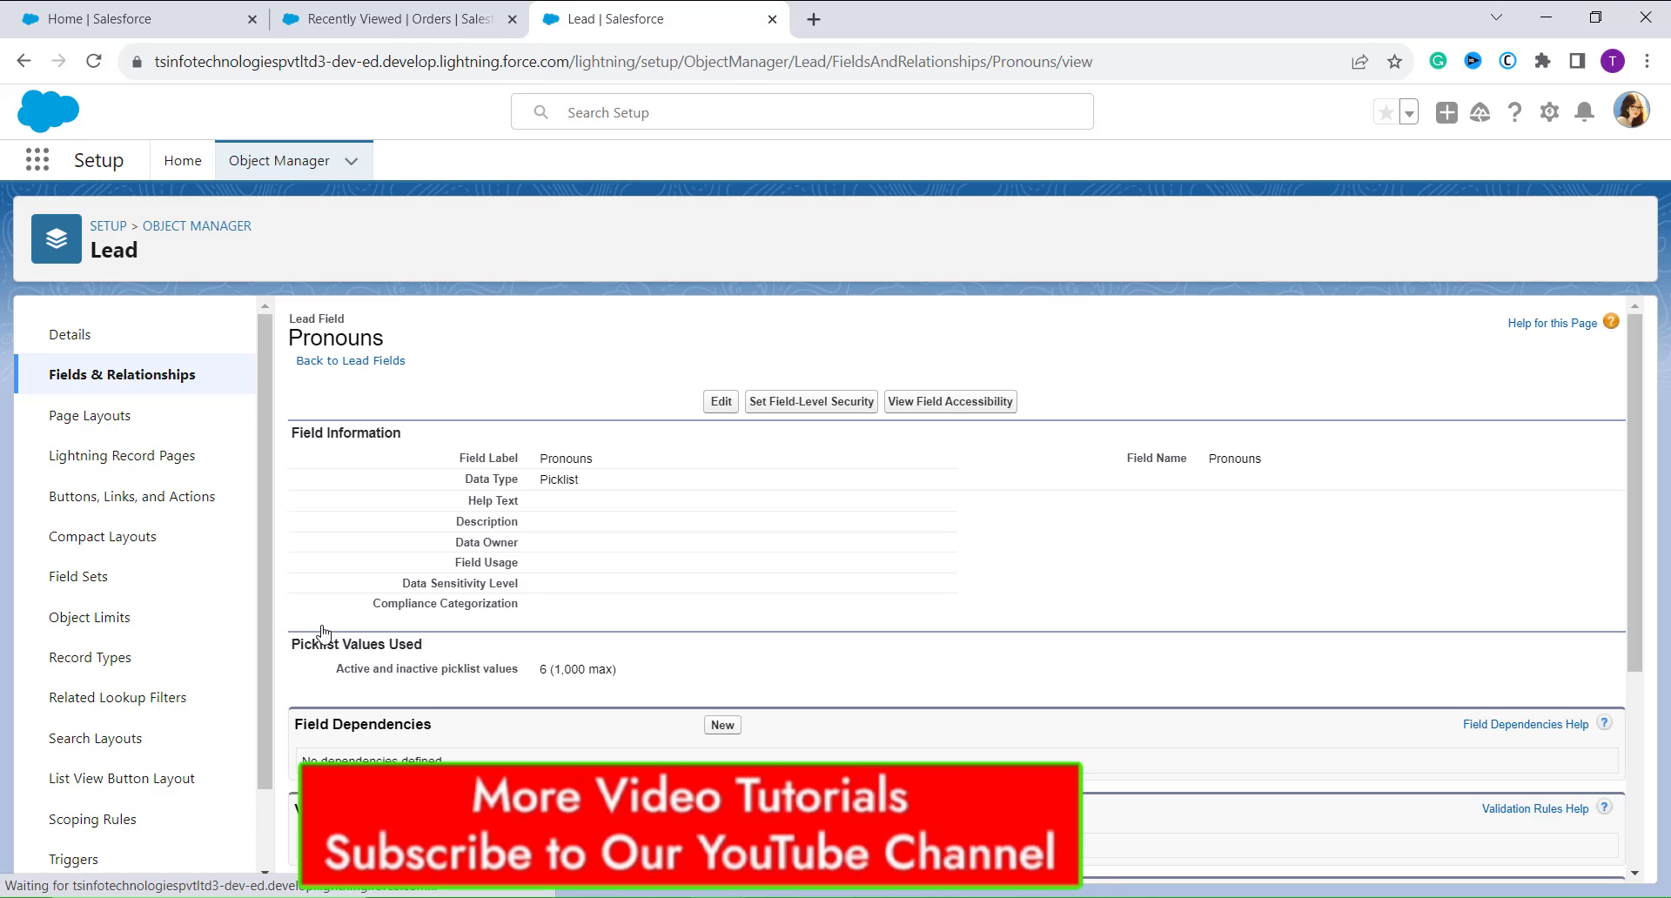
Make She/They the default value of the Pronouns picklist and save the change
{"action": "scroll", "coordinate": [624, 634], "scroll_direction": "down", "scroll_amount": 4}
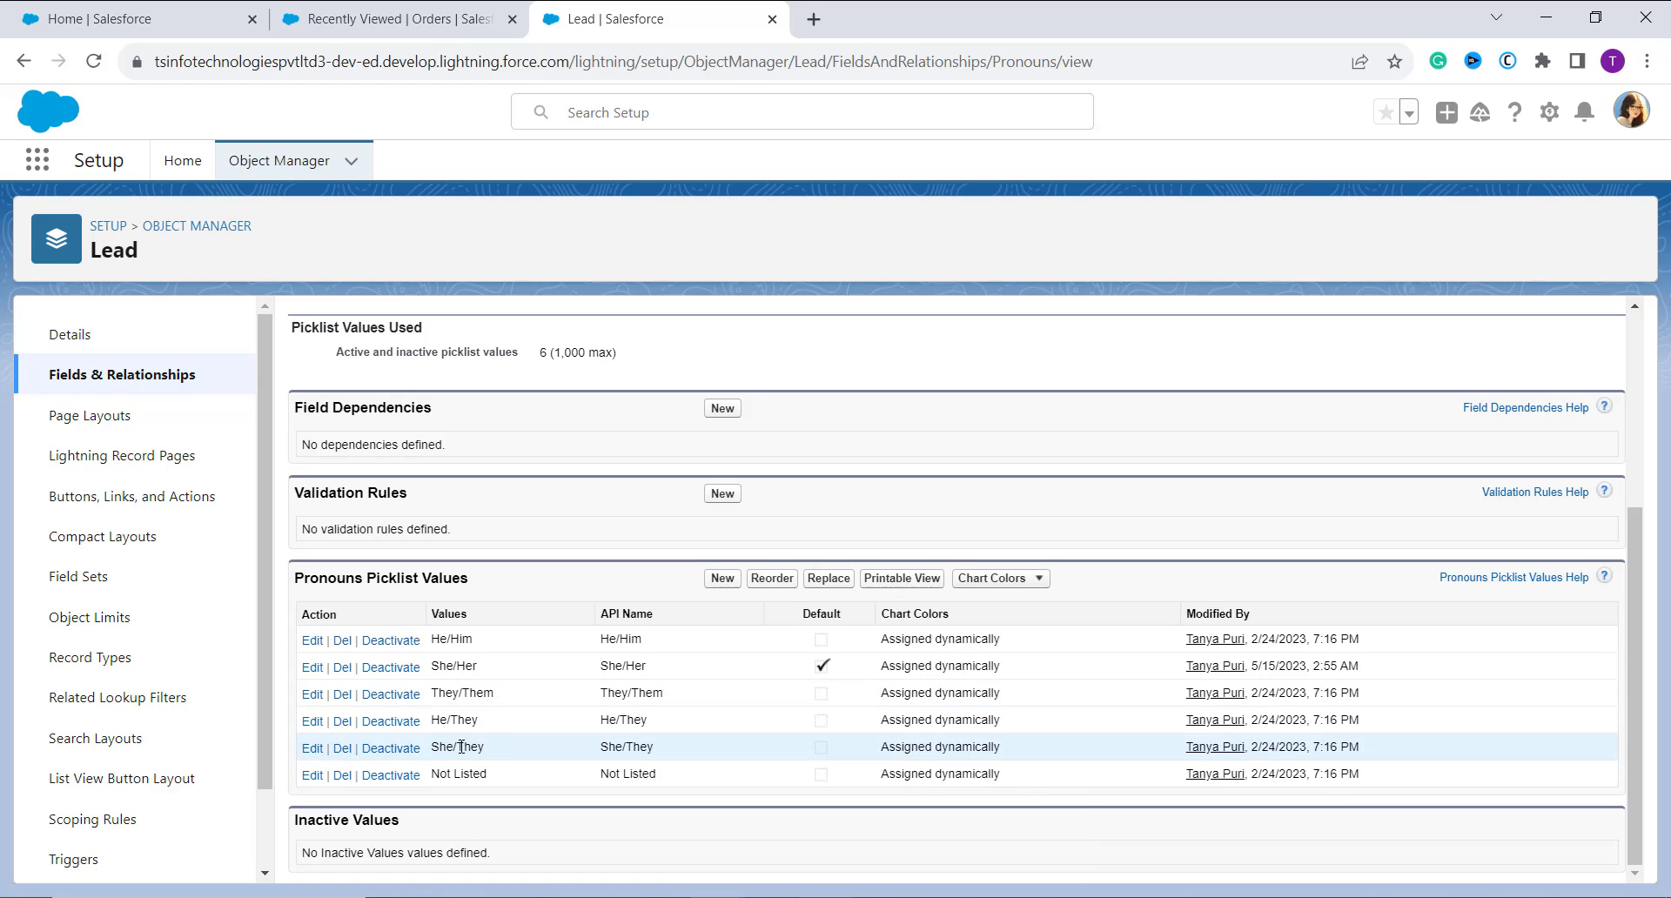
{"action": "left_click", "coordinate": [313, 749]}
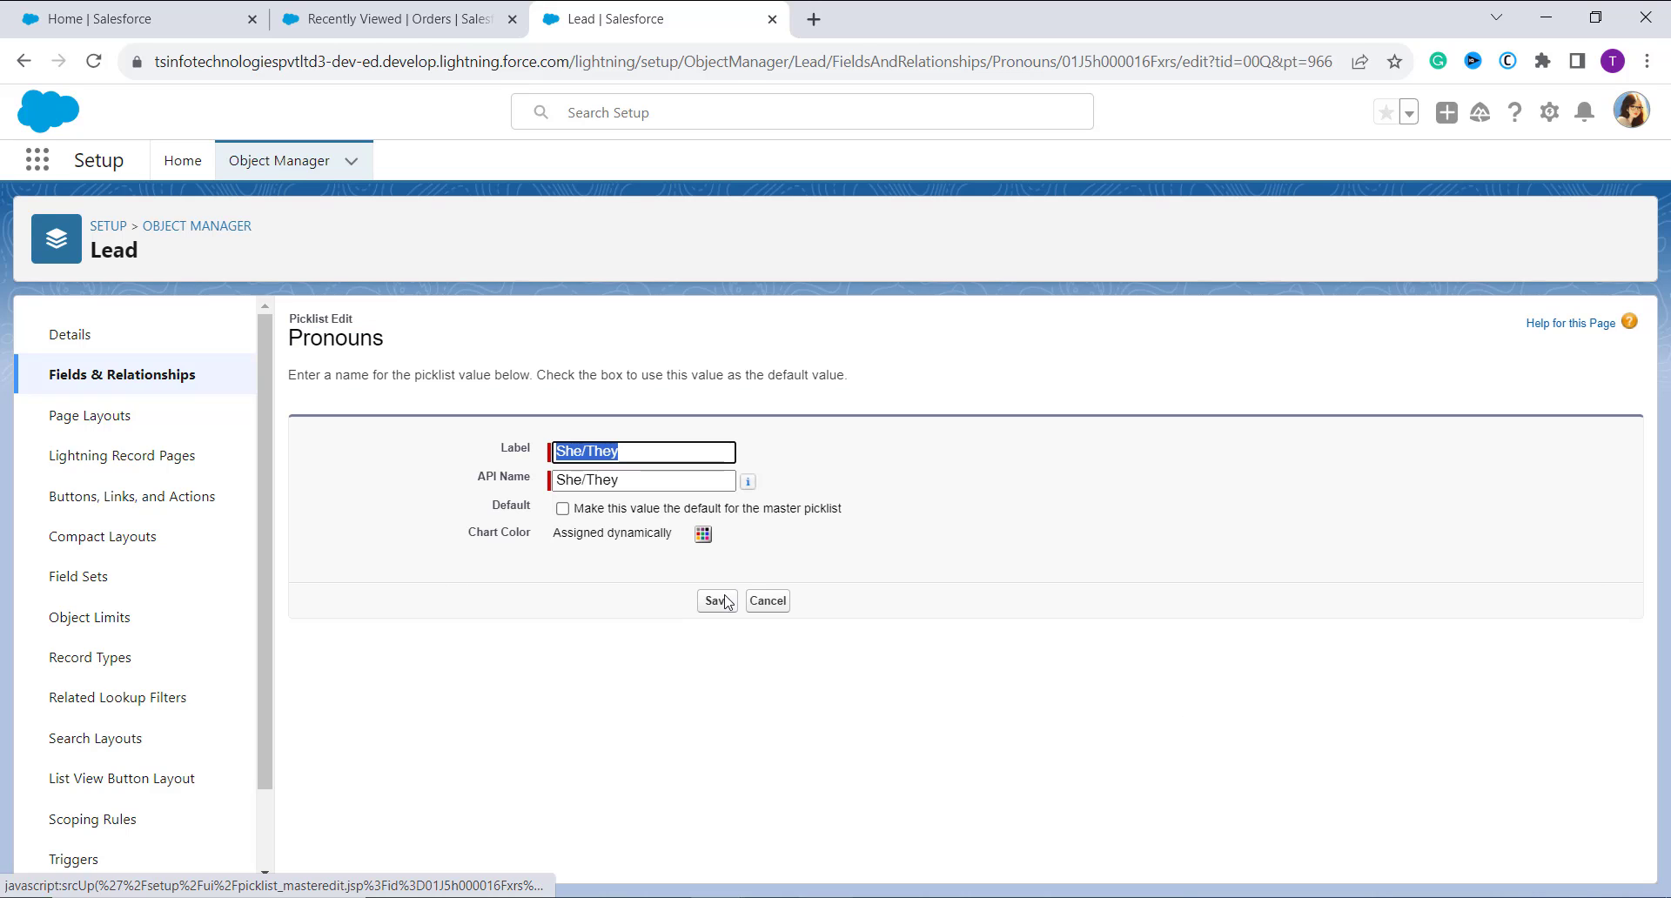
{"action": "left_click", "coordinate": [564, 510]}
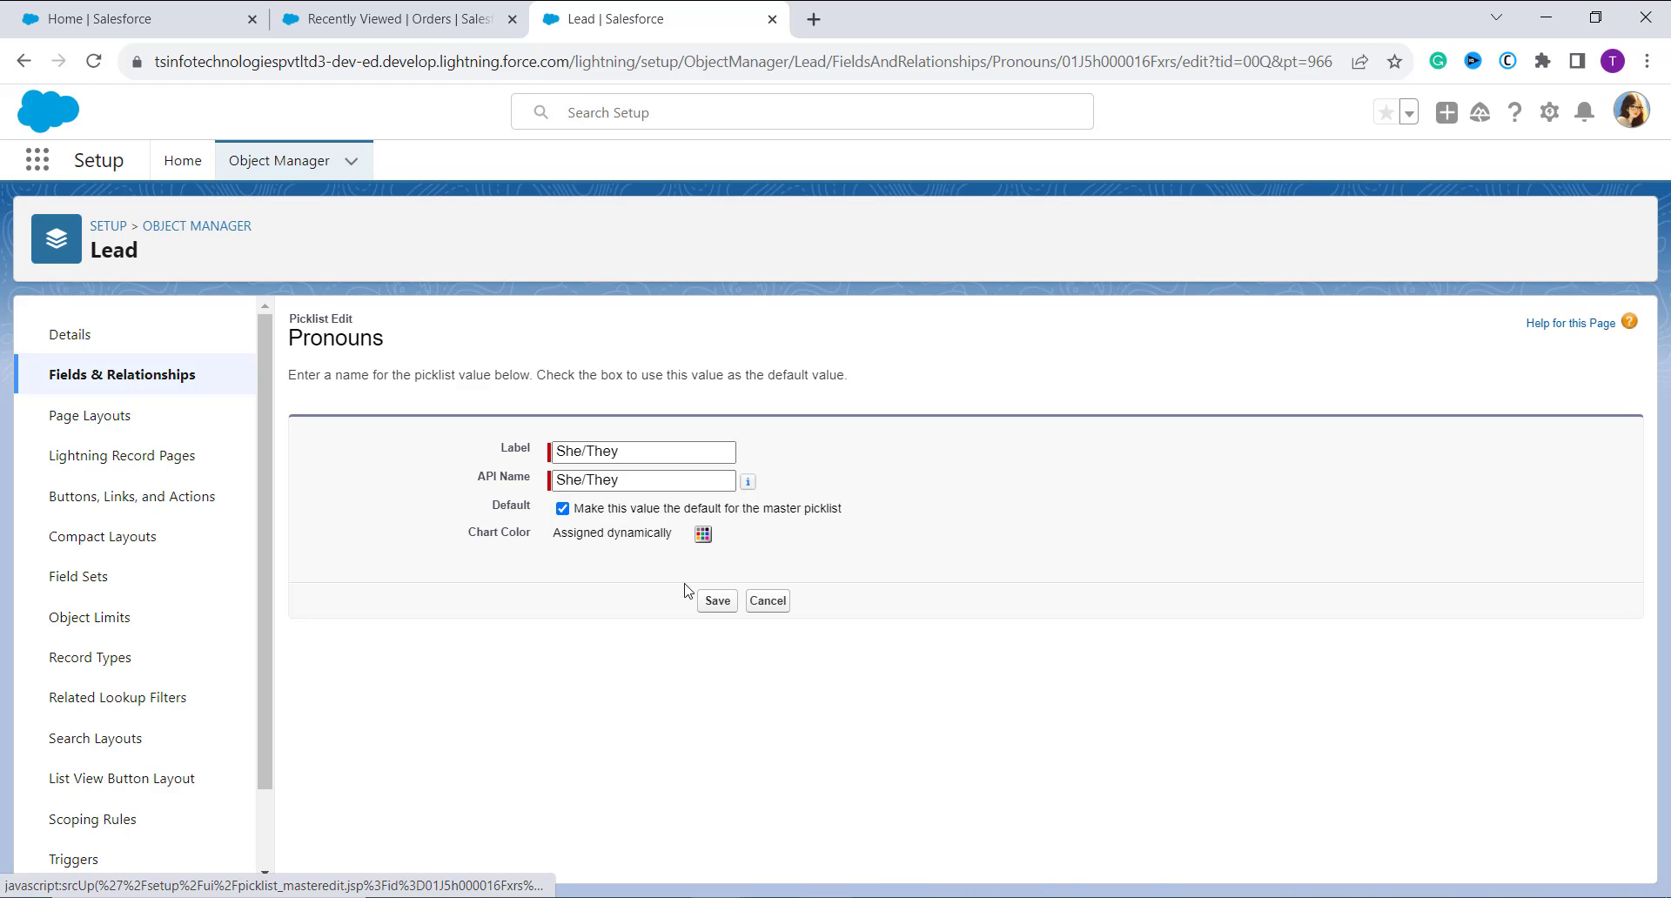
{"action": "left_click", "coordinate": [713, 600]}
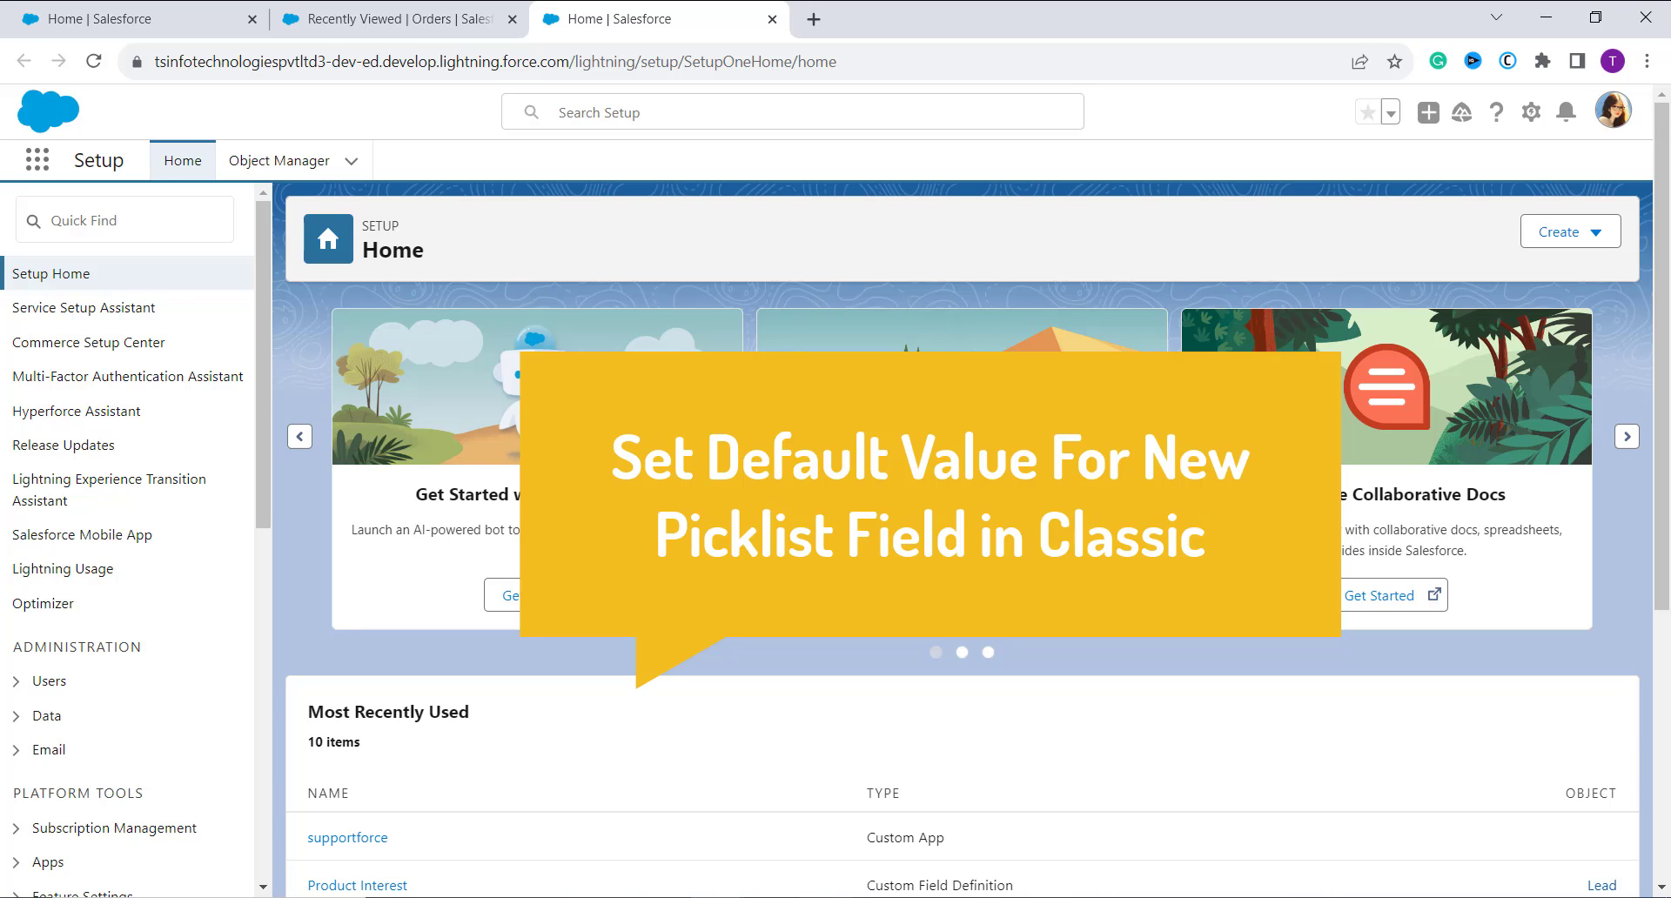
Switch from Lightning Experience to Salesforce Classic and open its setup page
{"action": "left_click", "coordinate": [1614, 127]}
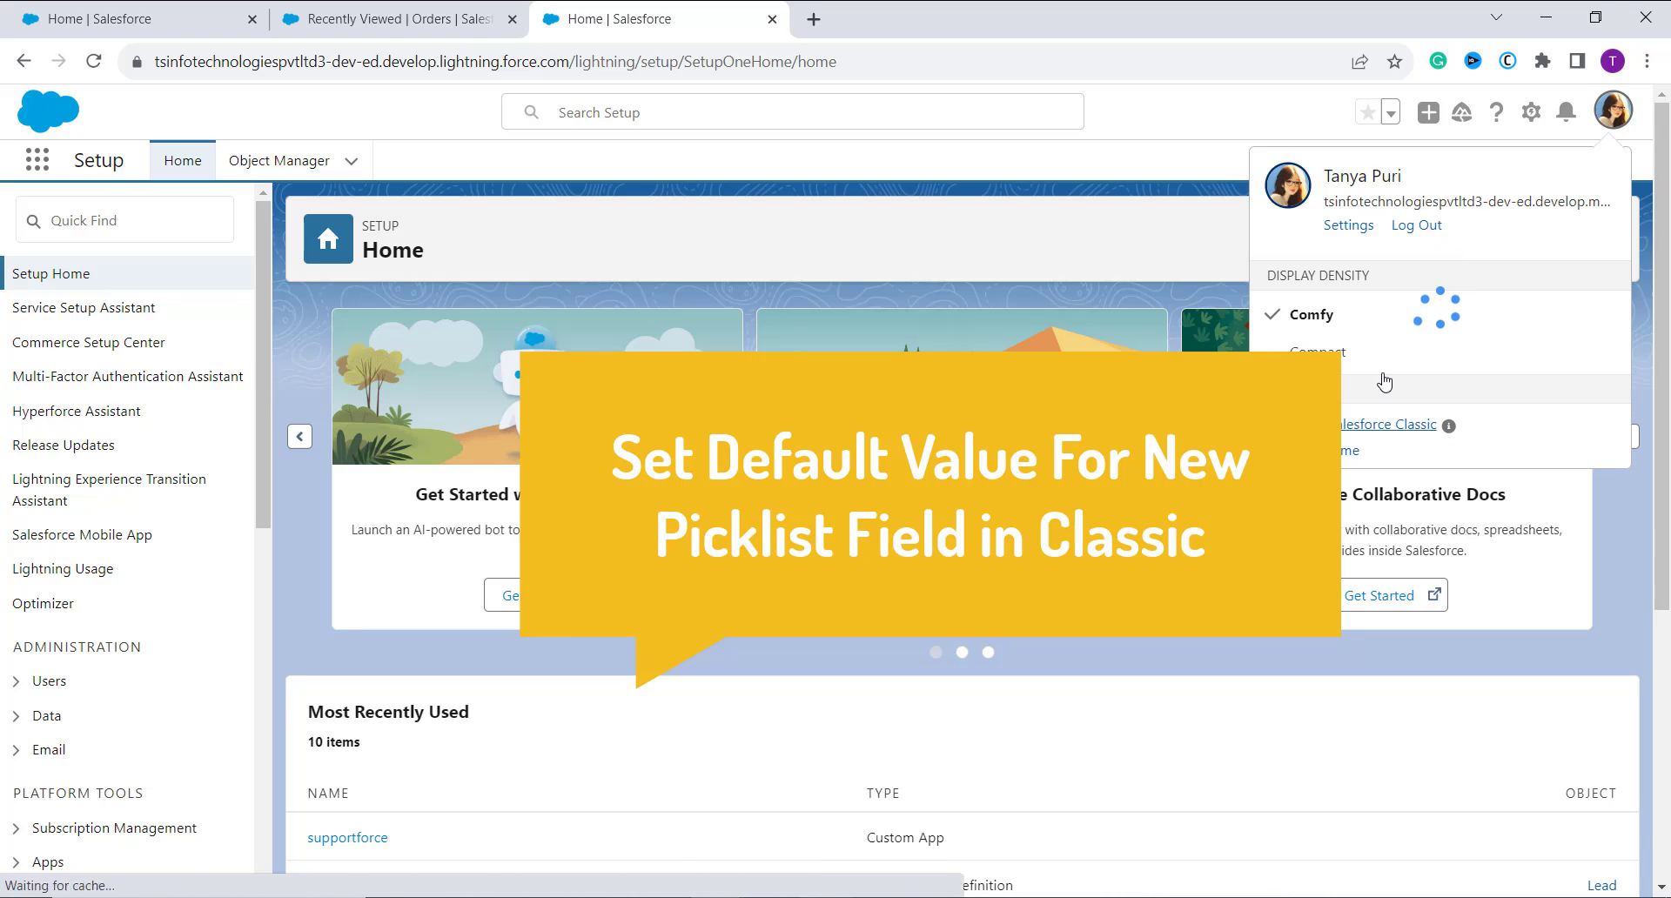
{"action": "left_click", "coordinate": [1384, 429]}
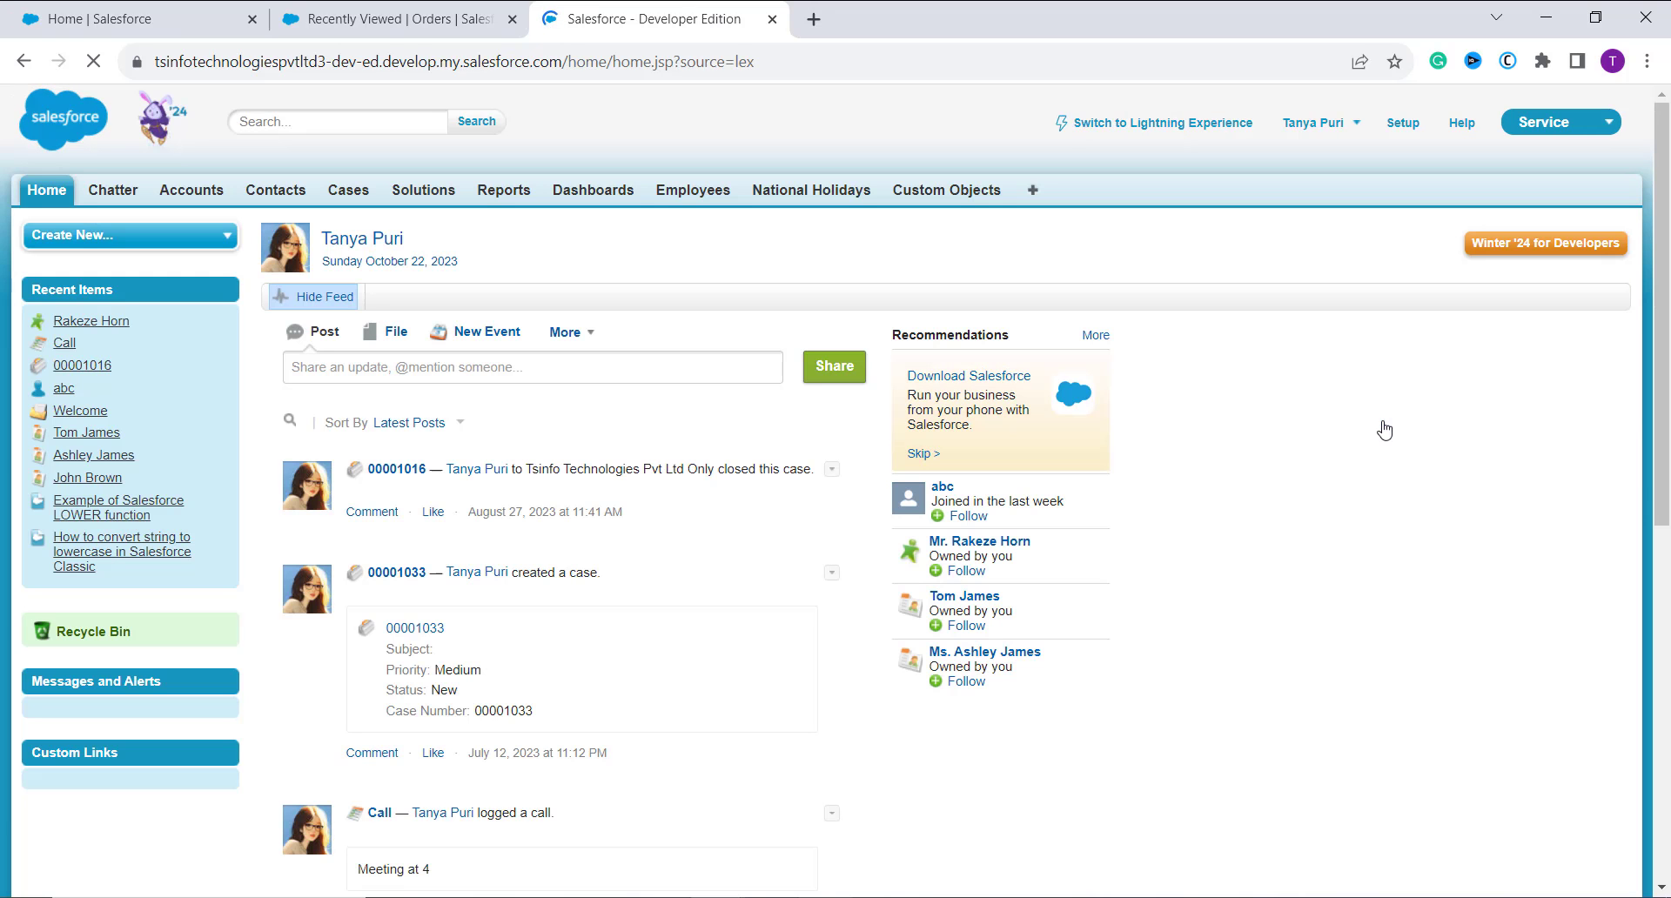
{"action": "left_click", "coordinate": [1410, 127]}
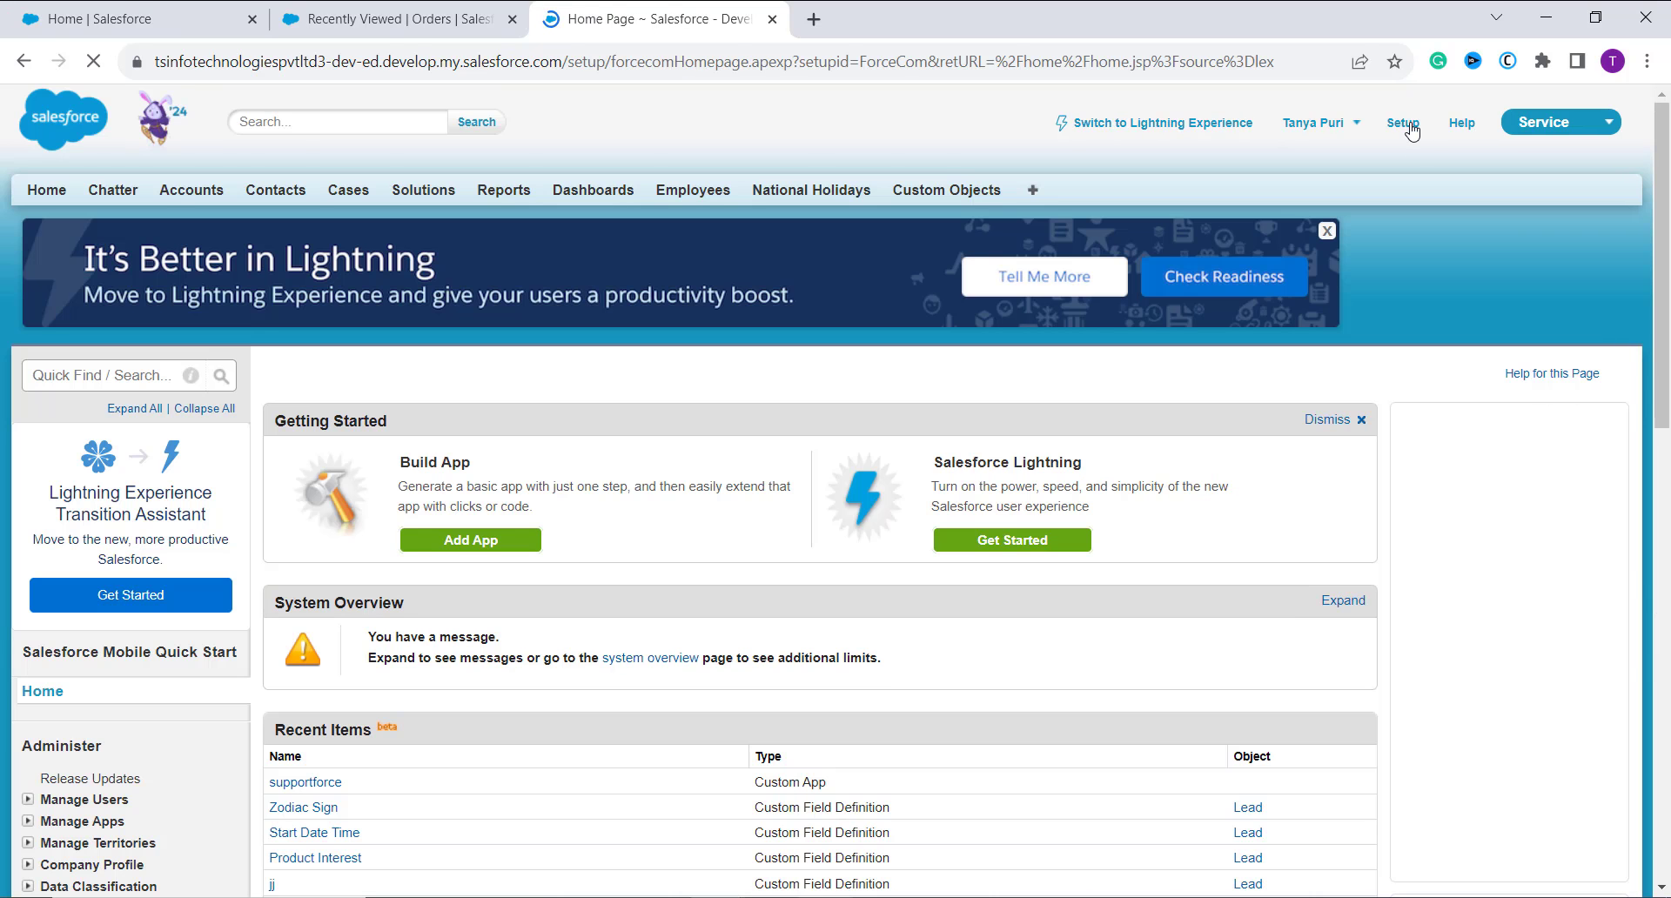
Open the Contracts field list among the customization settings in the Classic setup
{"action": "scroll", "coordinate": [123, 636], "scroll_direction": "down", "scroll_amount": 5}
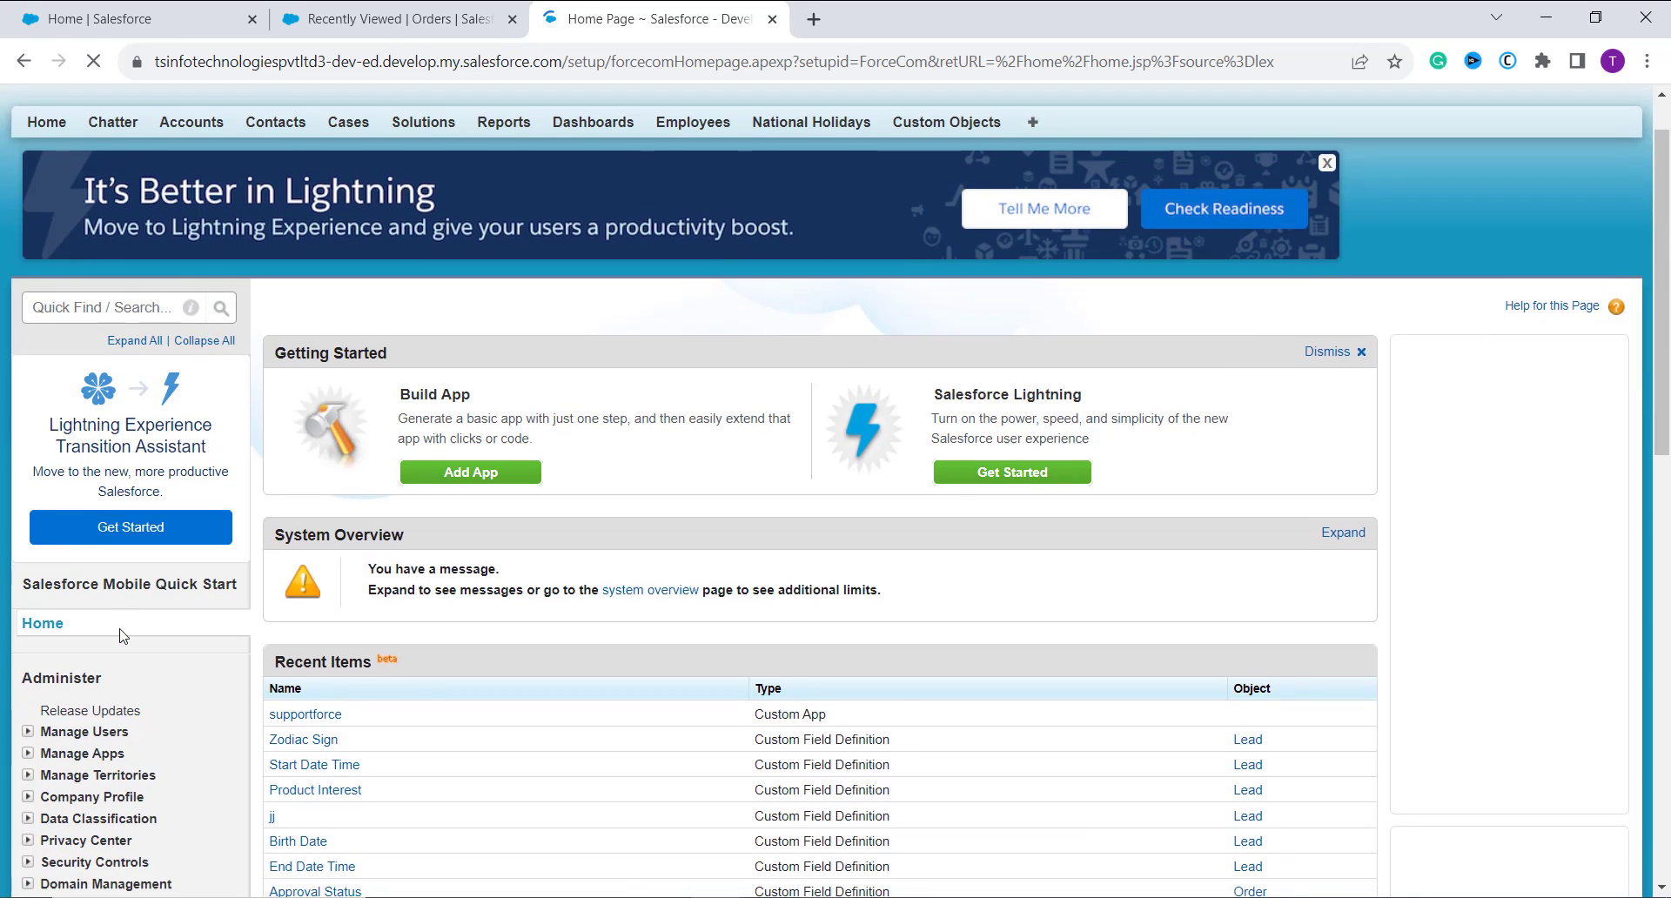
{"action": "scroll", "coordinate": [123, 635], "scroll_direction": "down", "scroll_amount": 10}
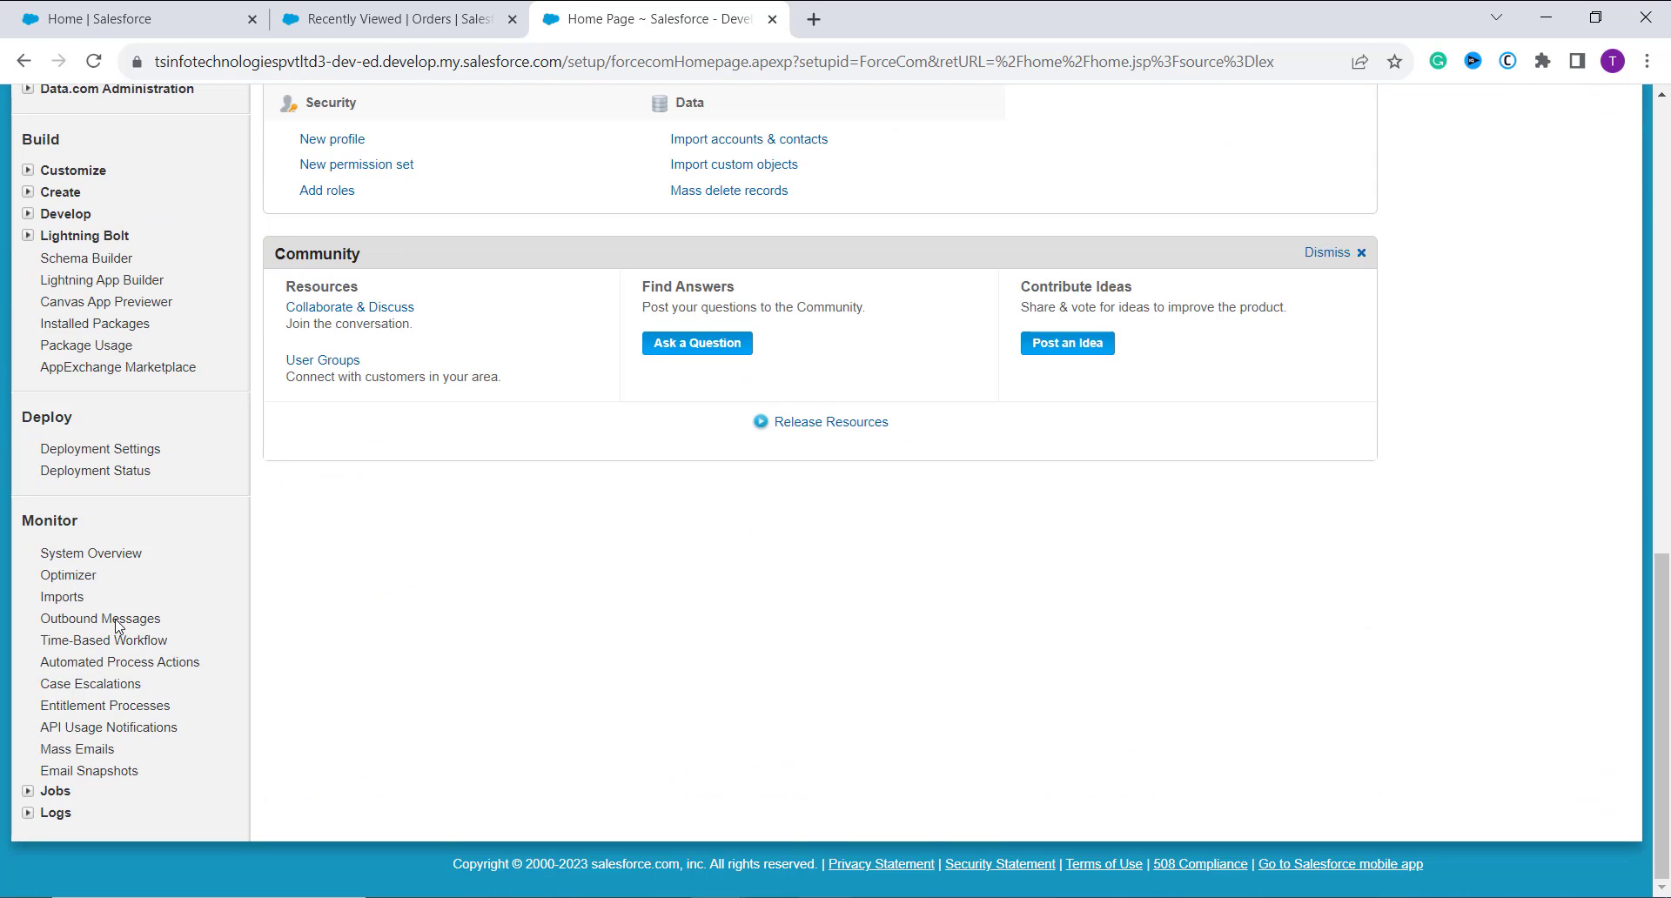
{"action": "left_click", "coordinate": [28, 172]}
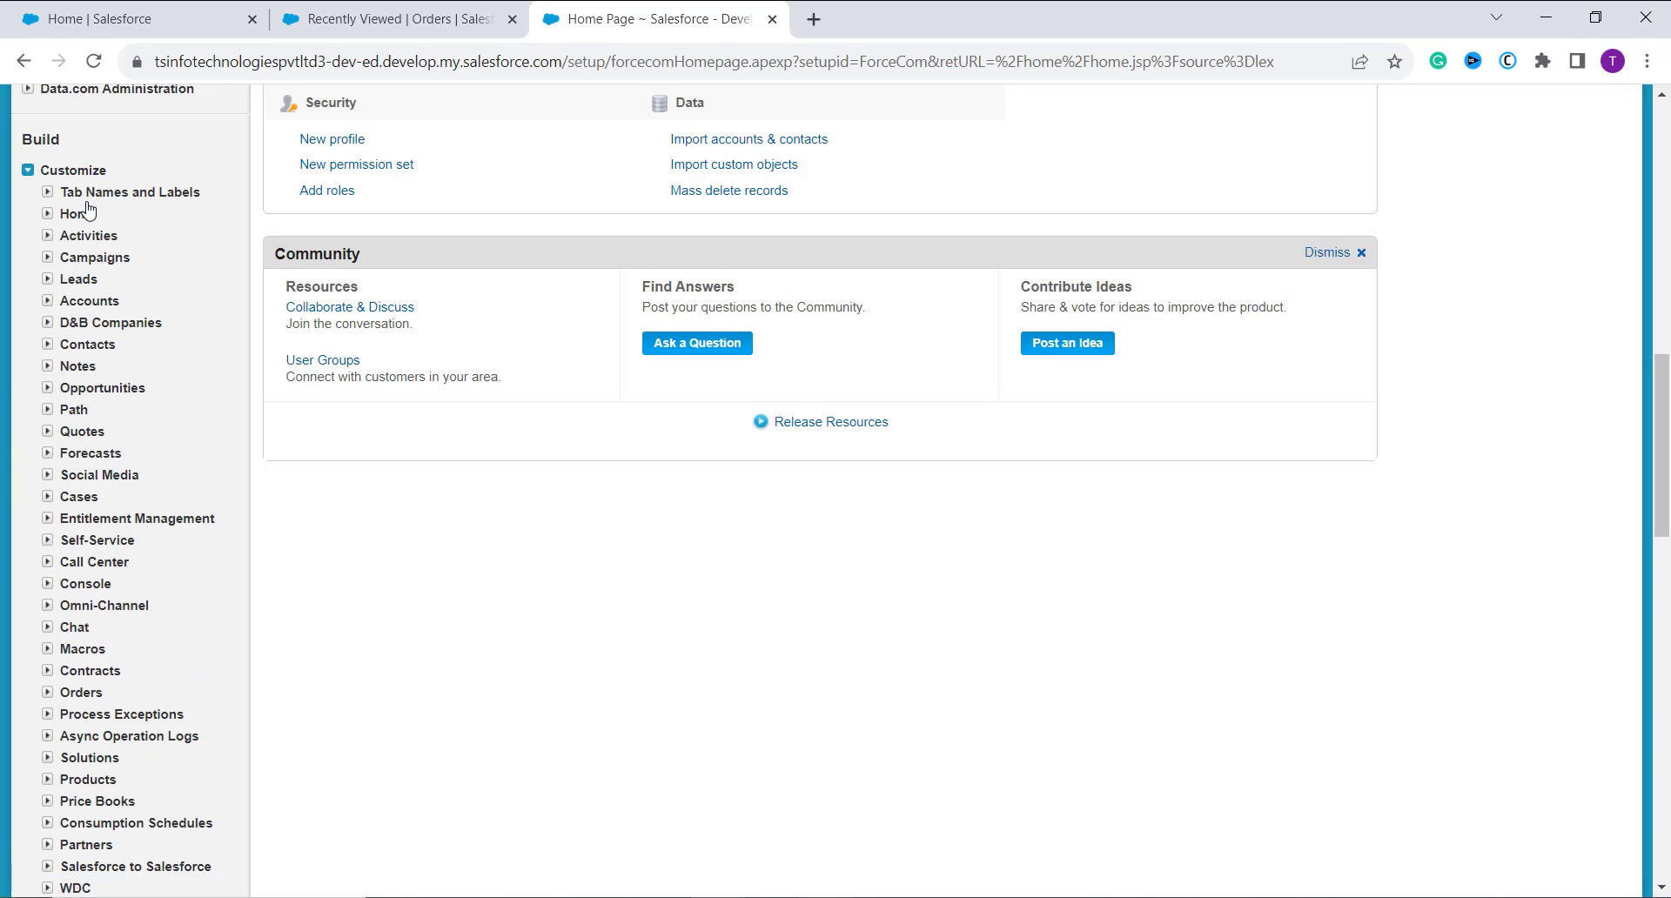
{"action": "left_click", "coordinate": [47, 672]}
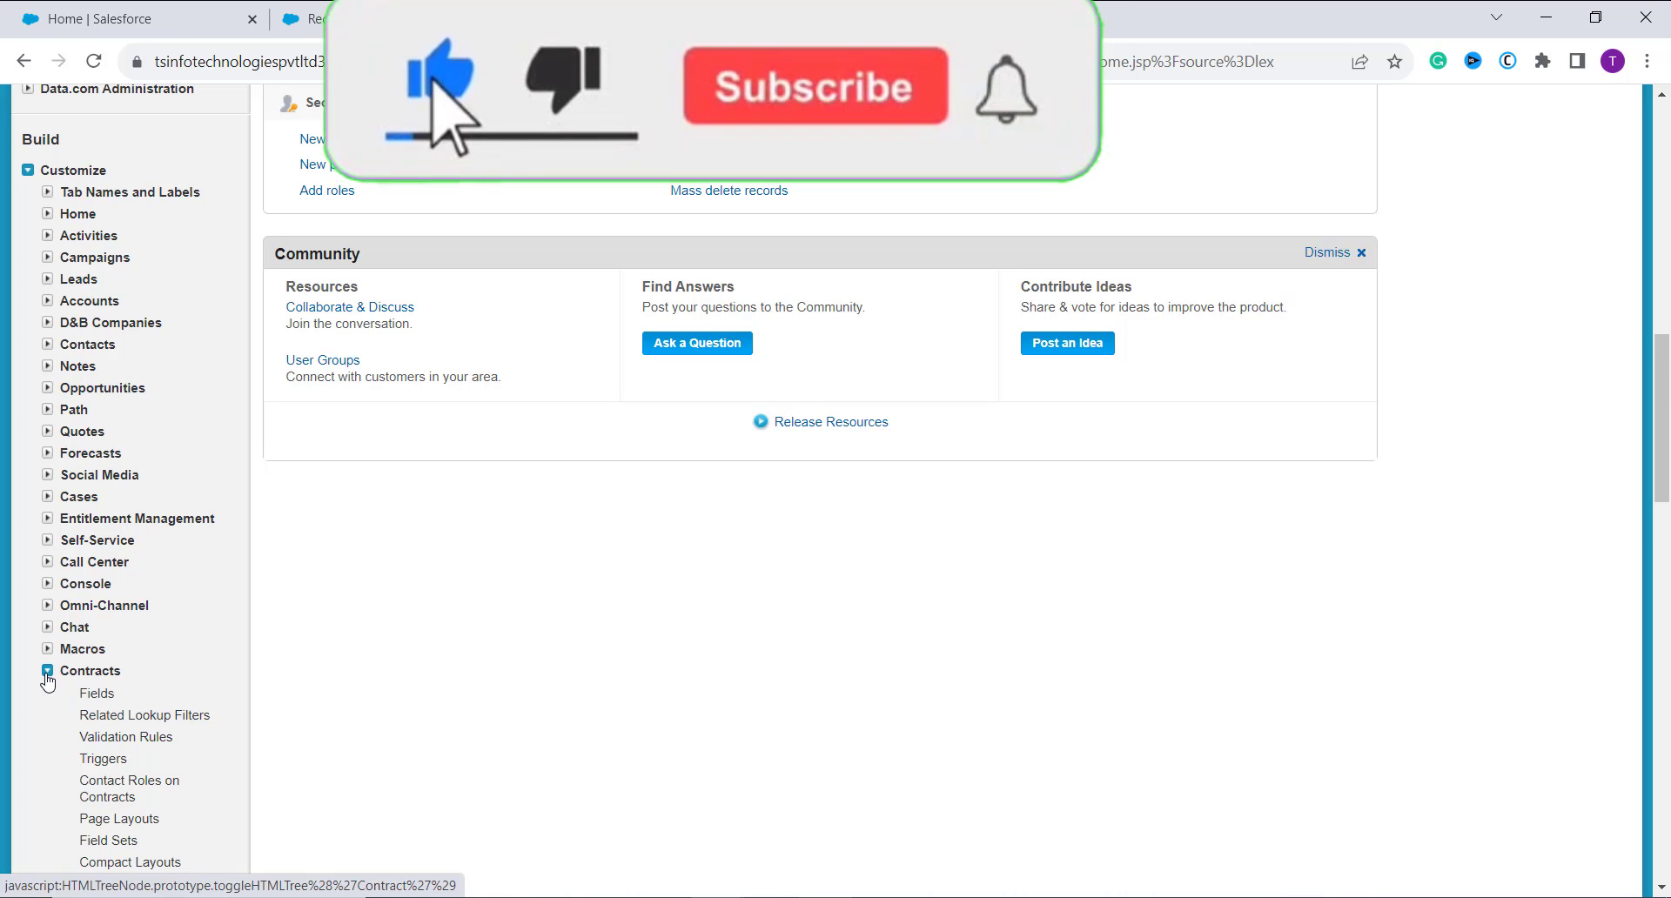
{"action": "left_click", "coordinate": [101, 697]}
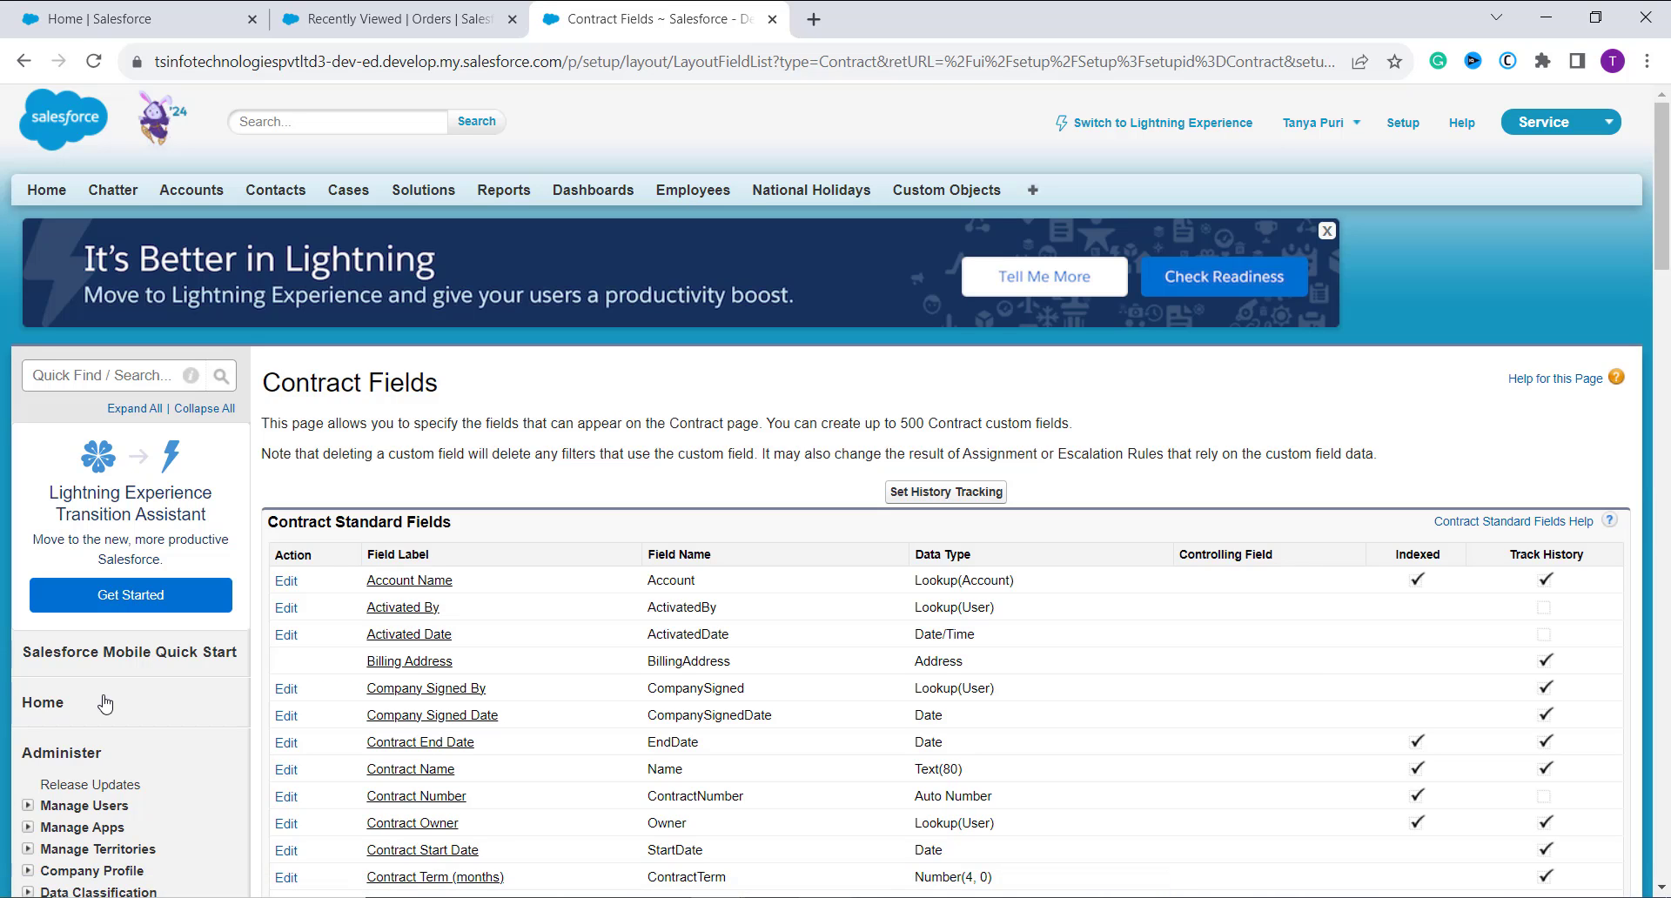
Start a new custom field on Contract with the Picklist data type and continue to its details
{"action": "scroll", "coordinate": [105, 705], "scroll_direction": "down", "scroll_amount": 8}
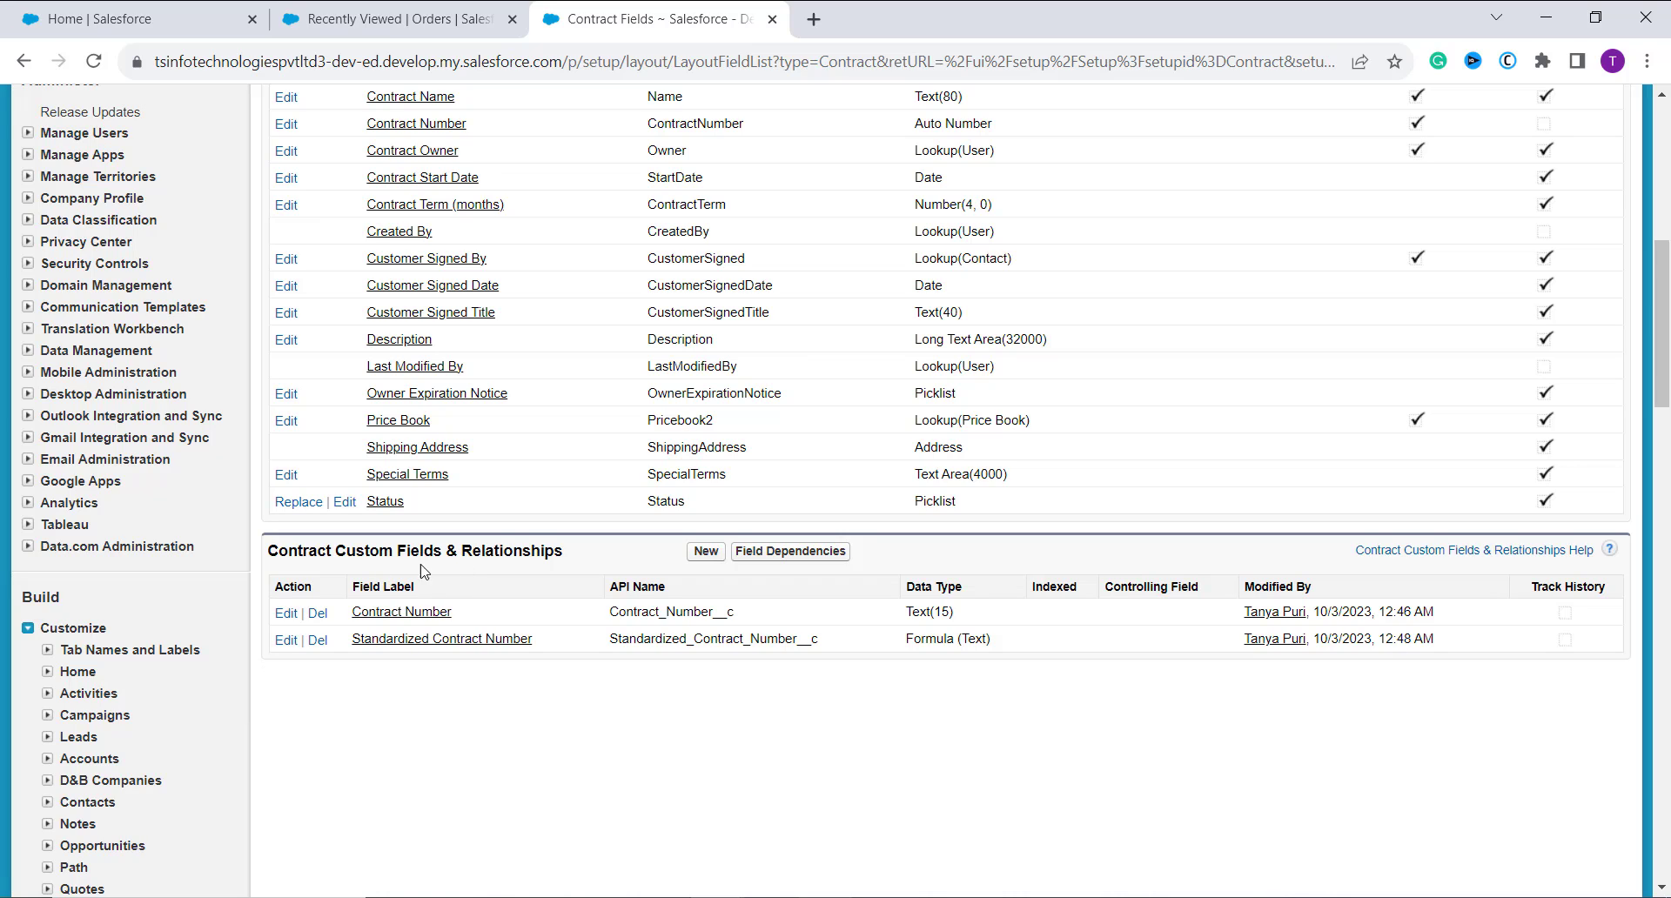
{"action": "left_click", "coordinate": [707, 557]}
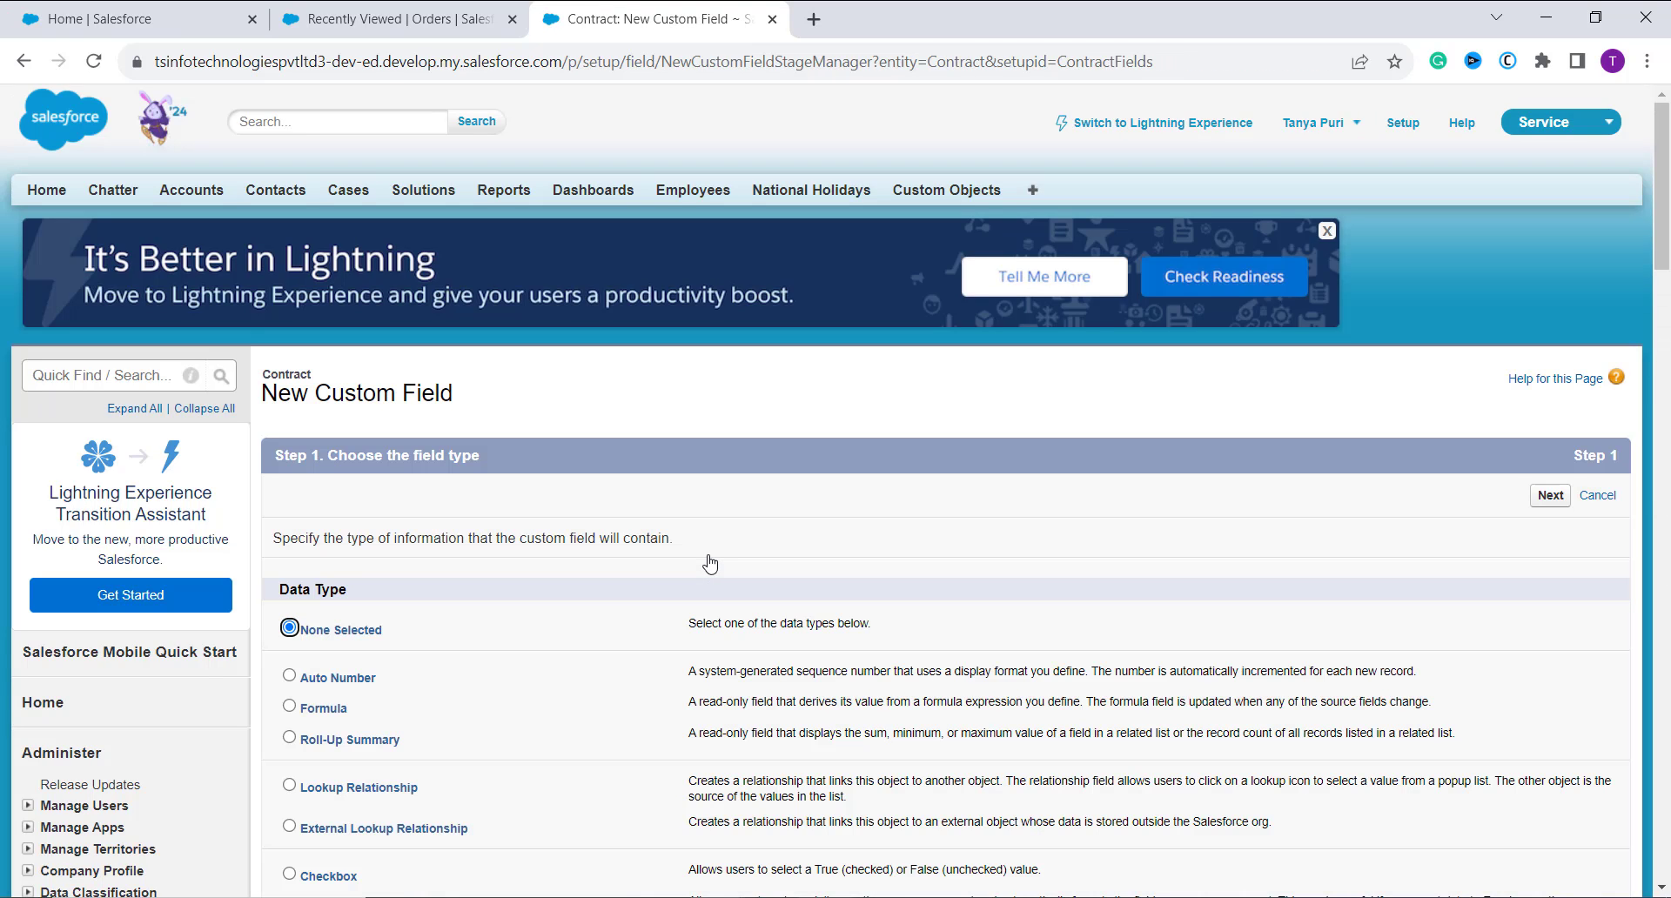
{"action": "scroll", "coordinate": [897, 561], "scroll_direction": "down", "scroll_amount": 5}
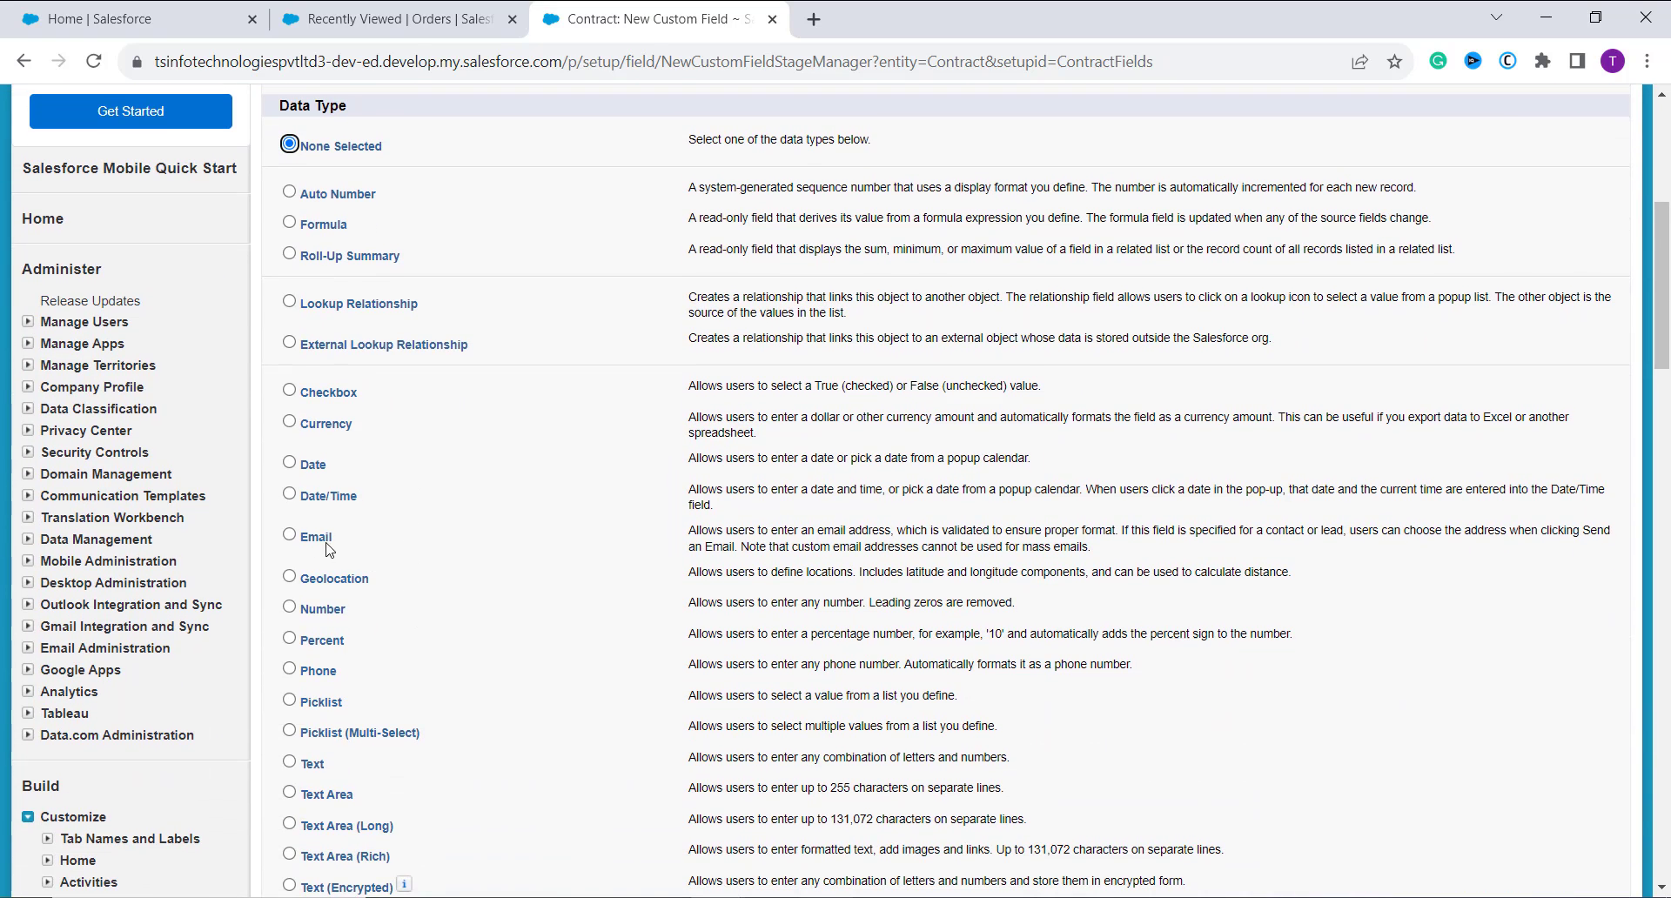
{"action": "left_click", "coordinate": [292, 702]}
{"action": "scroll", "coordinate": [612, 636], "scroll_direction": "up", "scroll_amount": 5}
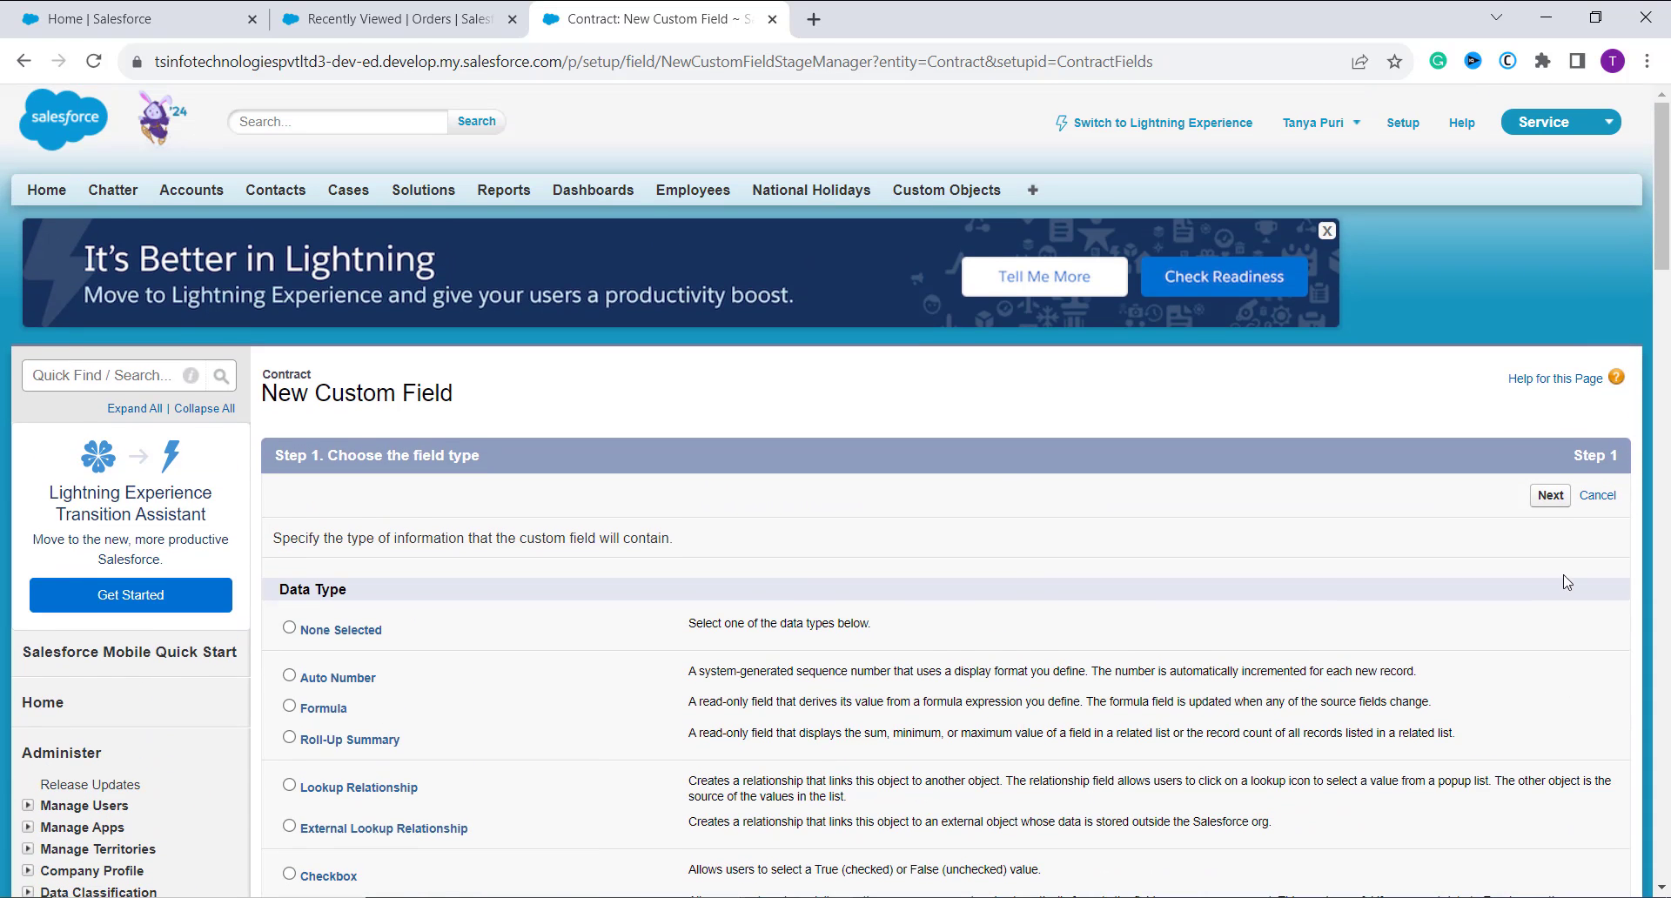
{"action": "left_click", "coordinate": [1555, 496]}
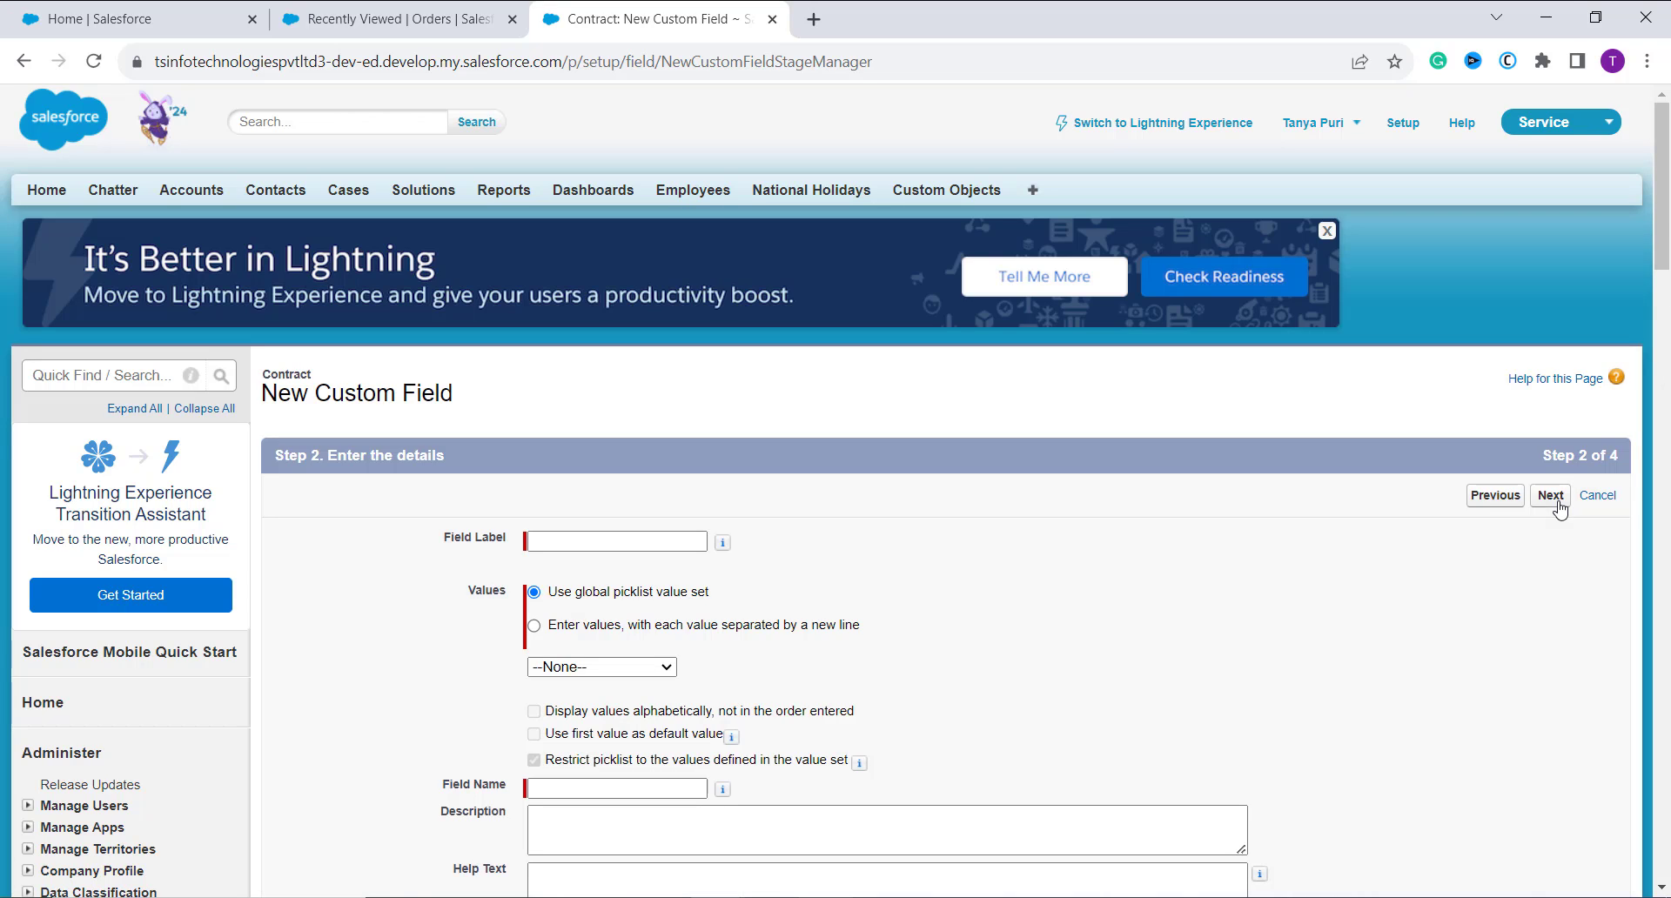
Label the new field Contract Type and choose to enter its values on separate lines
{"action": "left_click", "coordinate": [604, 542]}
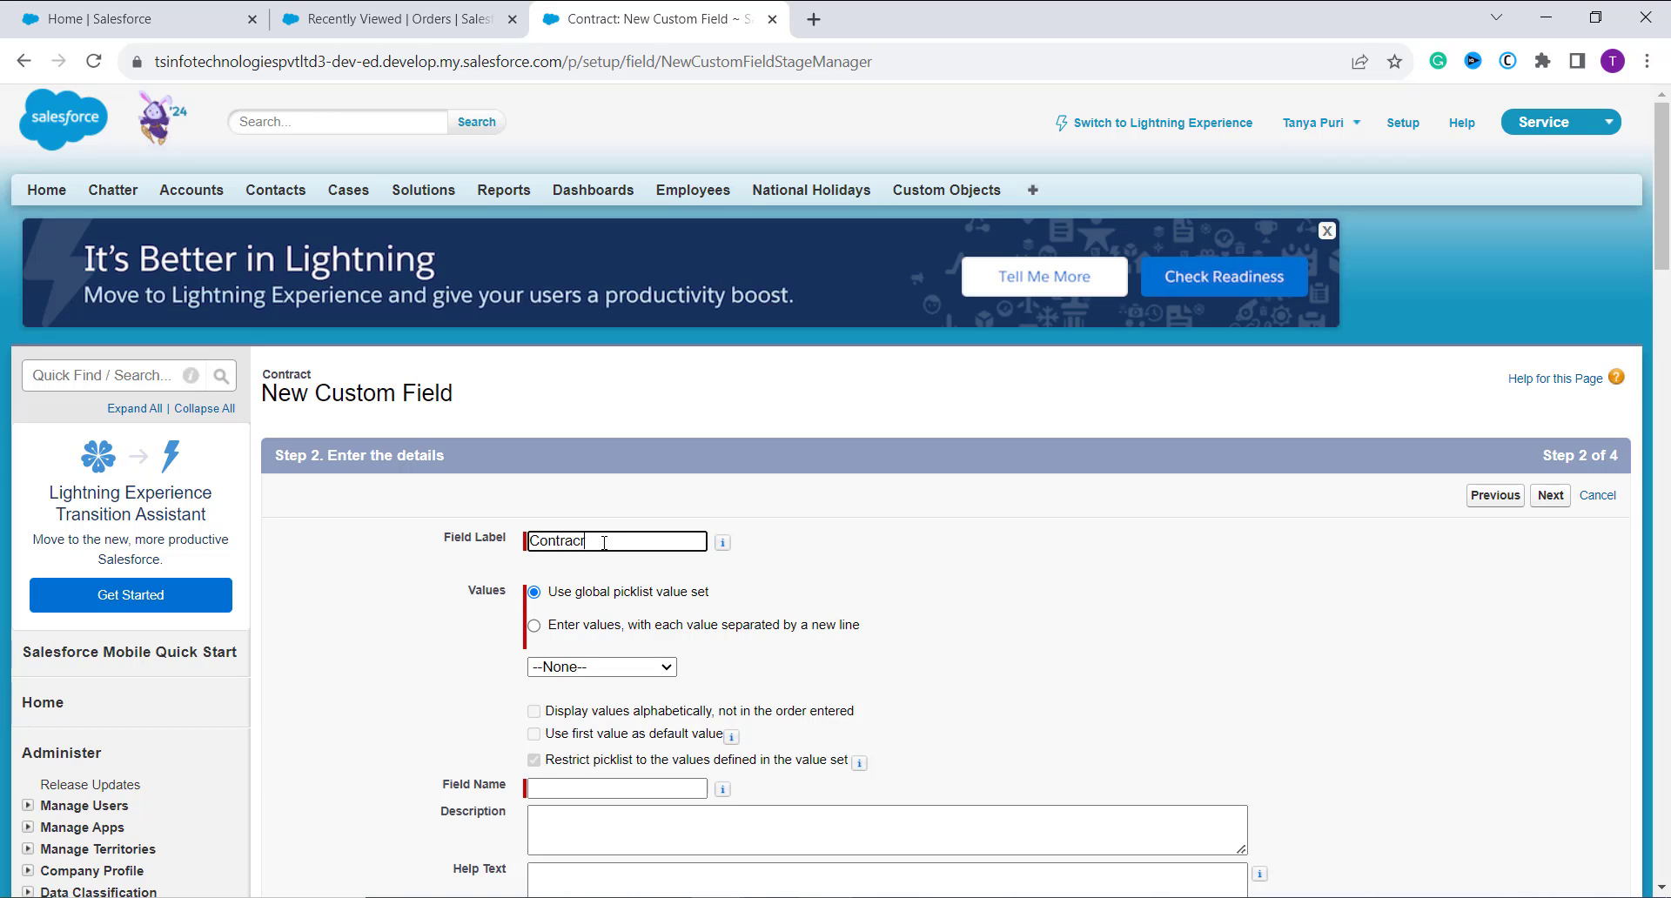
{"action": "type", "text": "Contract Type"}
{"action": "left_click", "coordinate": [573, 643]}
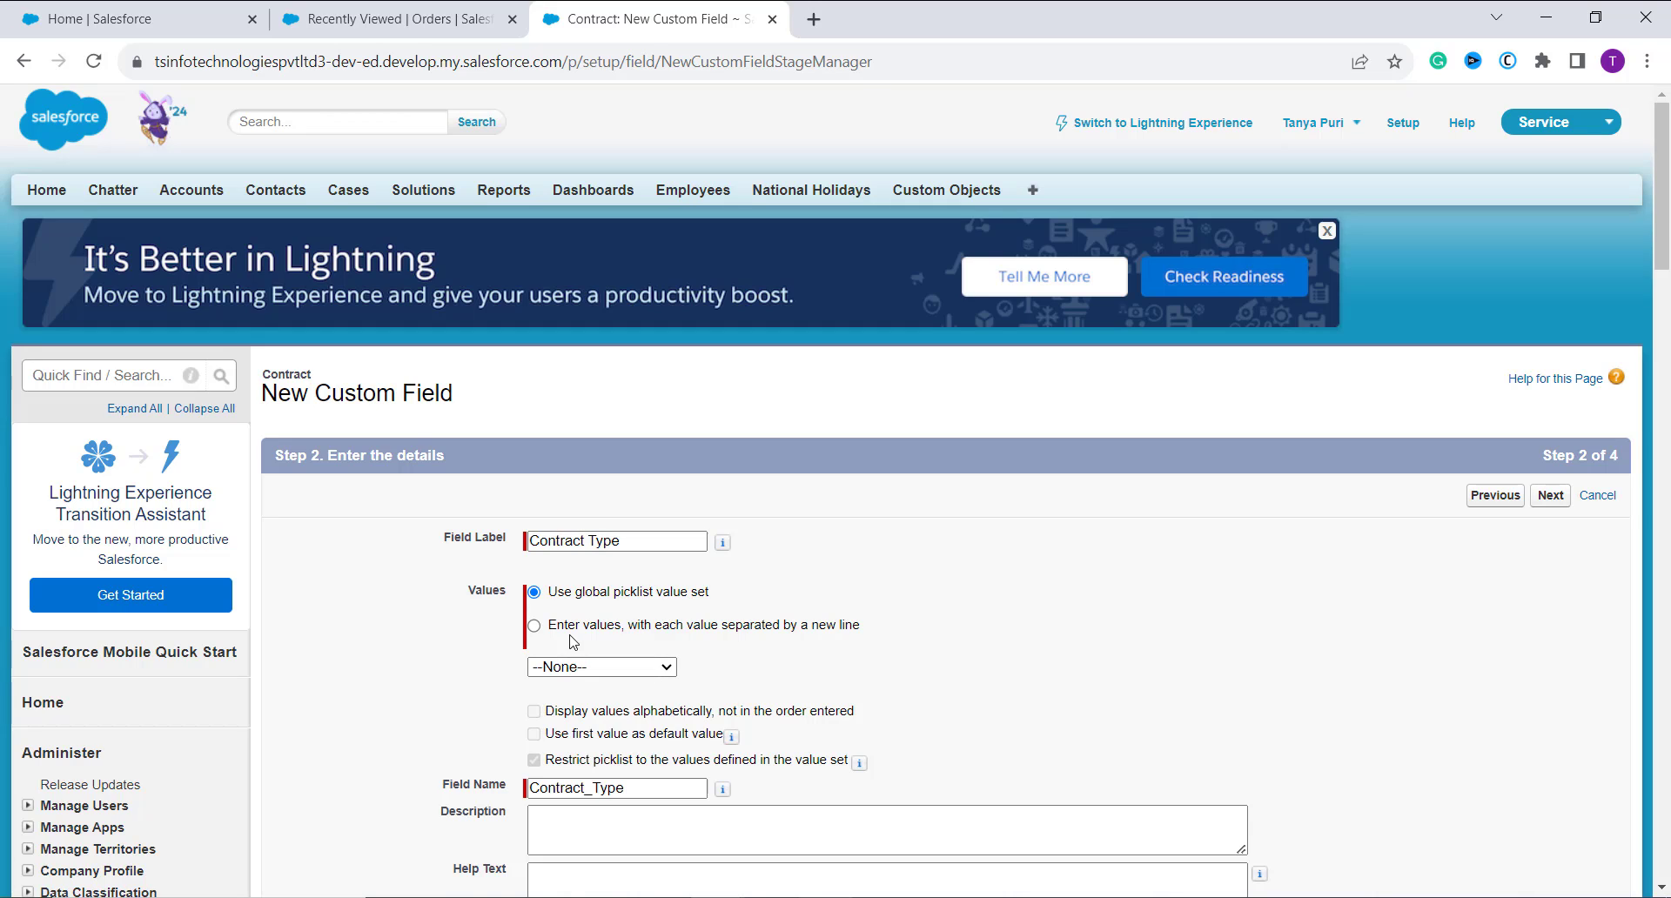
{"action": "left_click", "coordinate": [535, 627]}
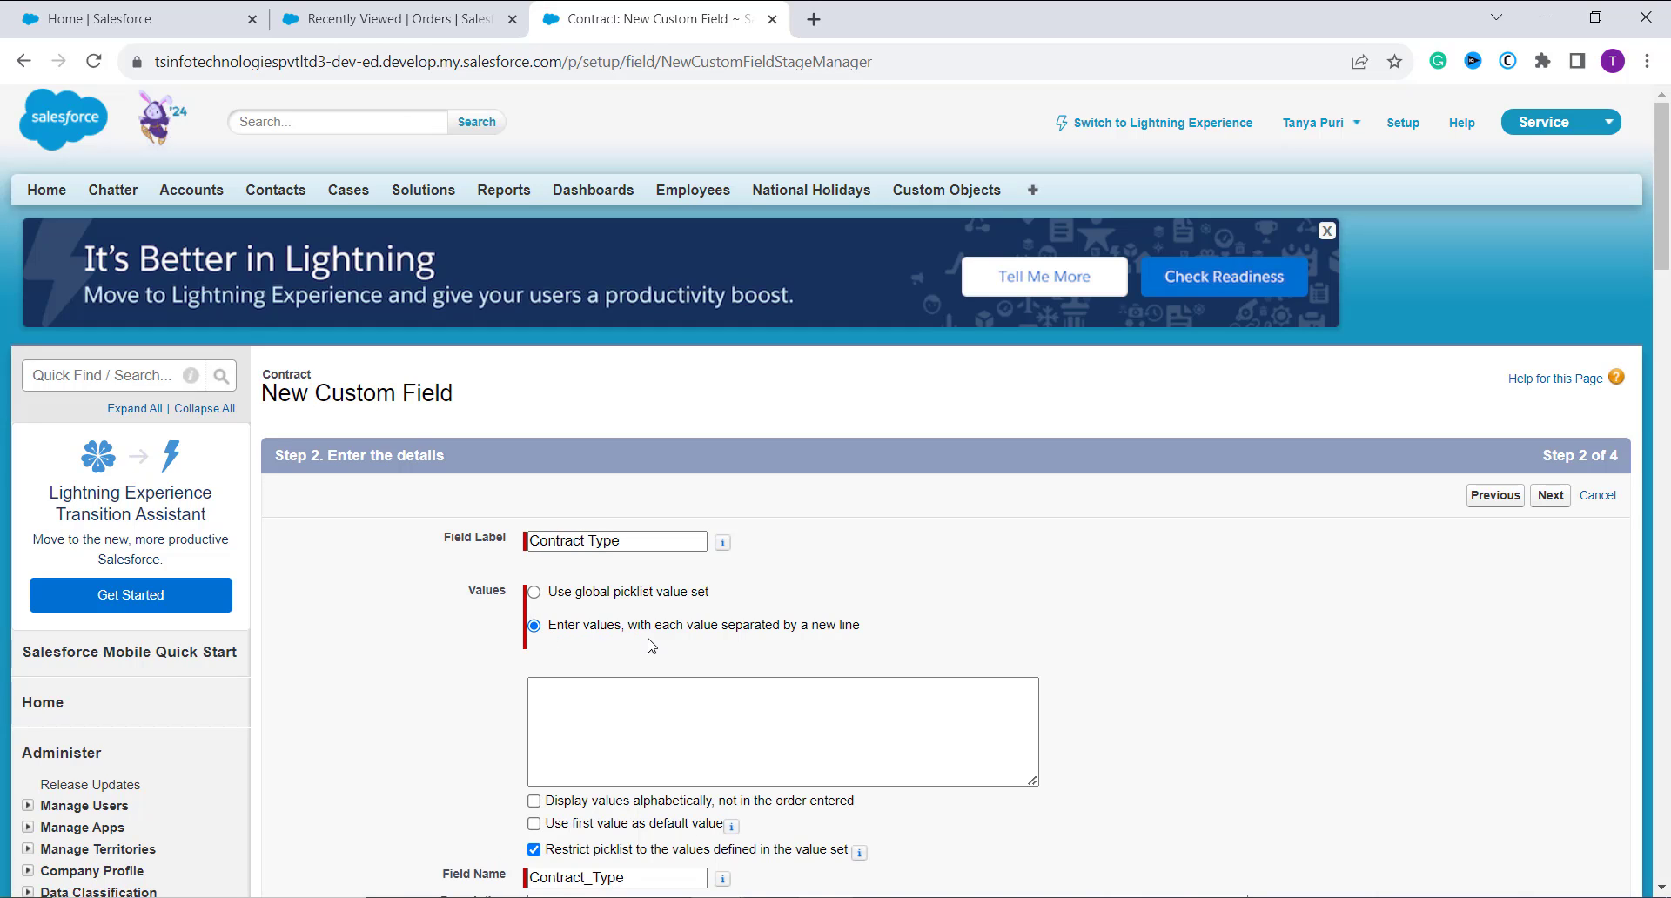
Copy Master Services Agreement, Statement of Work and Non-Disclosure Agreement from the Notepad file into the Contract Type field's picklist values
{"action": "left_click", "coordinate": [799, 720]}
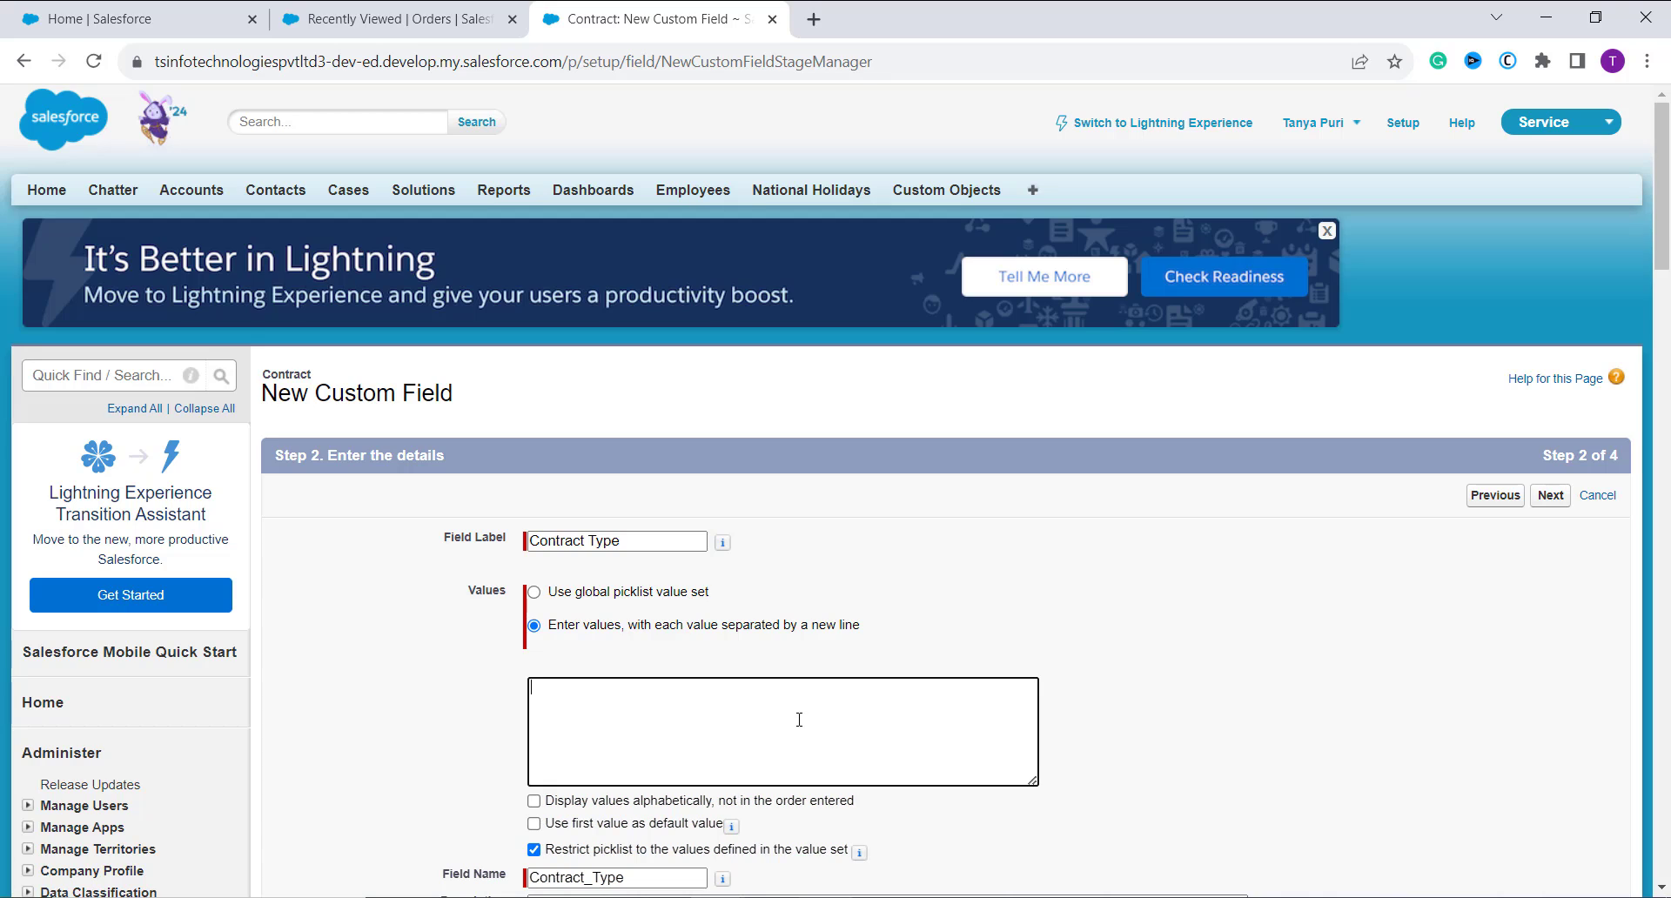
{"action": "key", "text": "alt+Tab"}
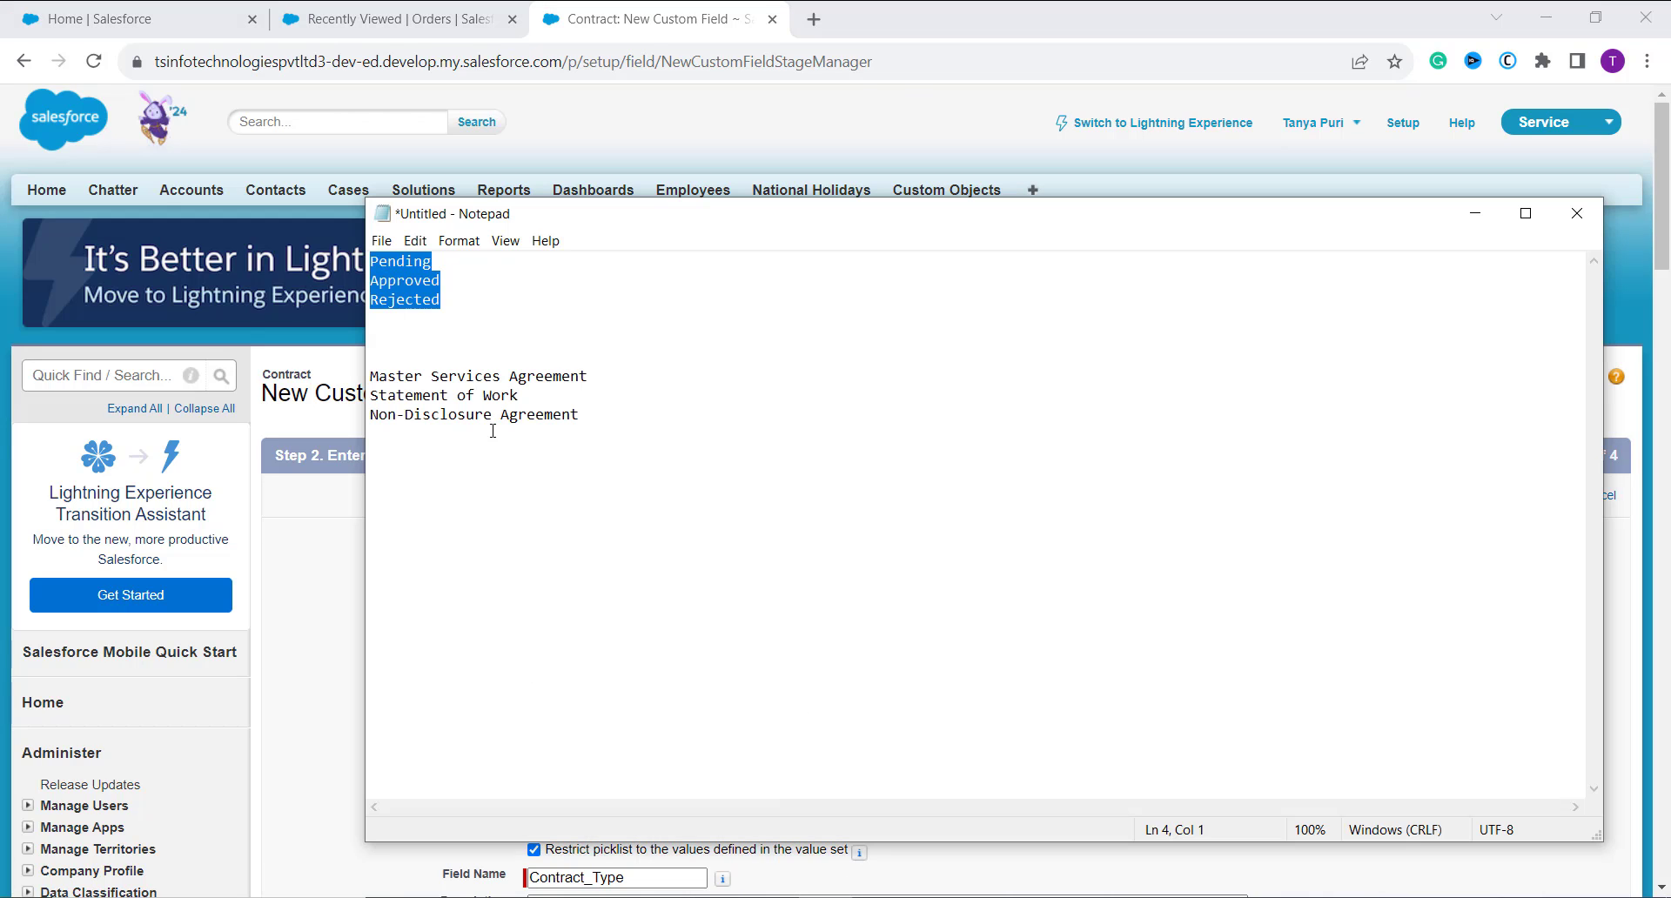
{"action": "left_click_drag", "start_coordinate": [373, 376], "coordinate": [583, 412]}
{"action": "key", "text": "ctrl+c"}
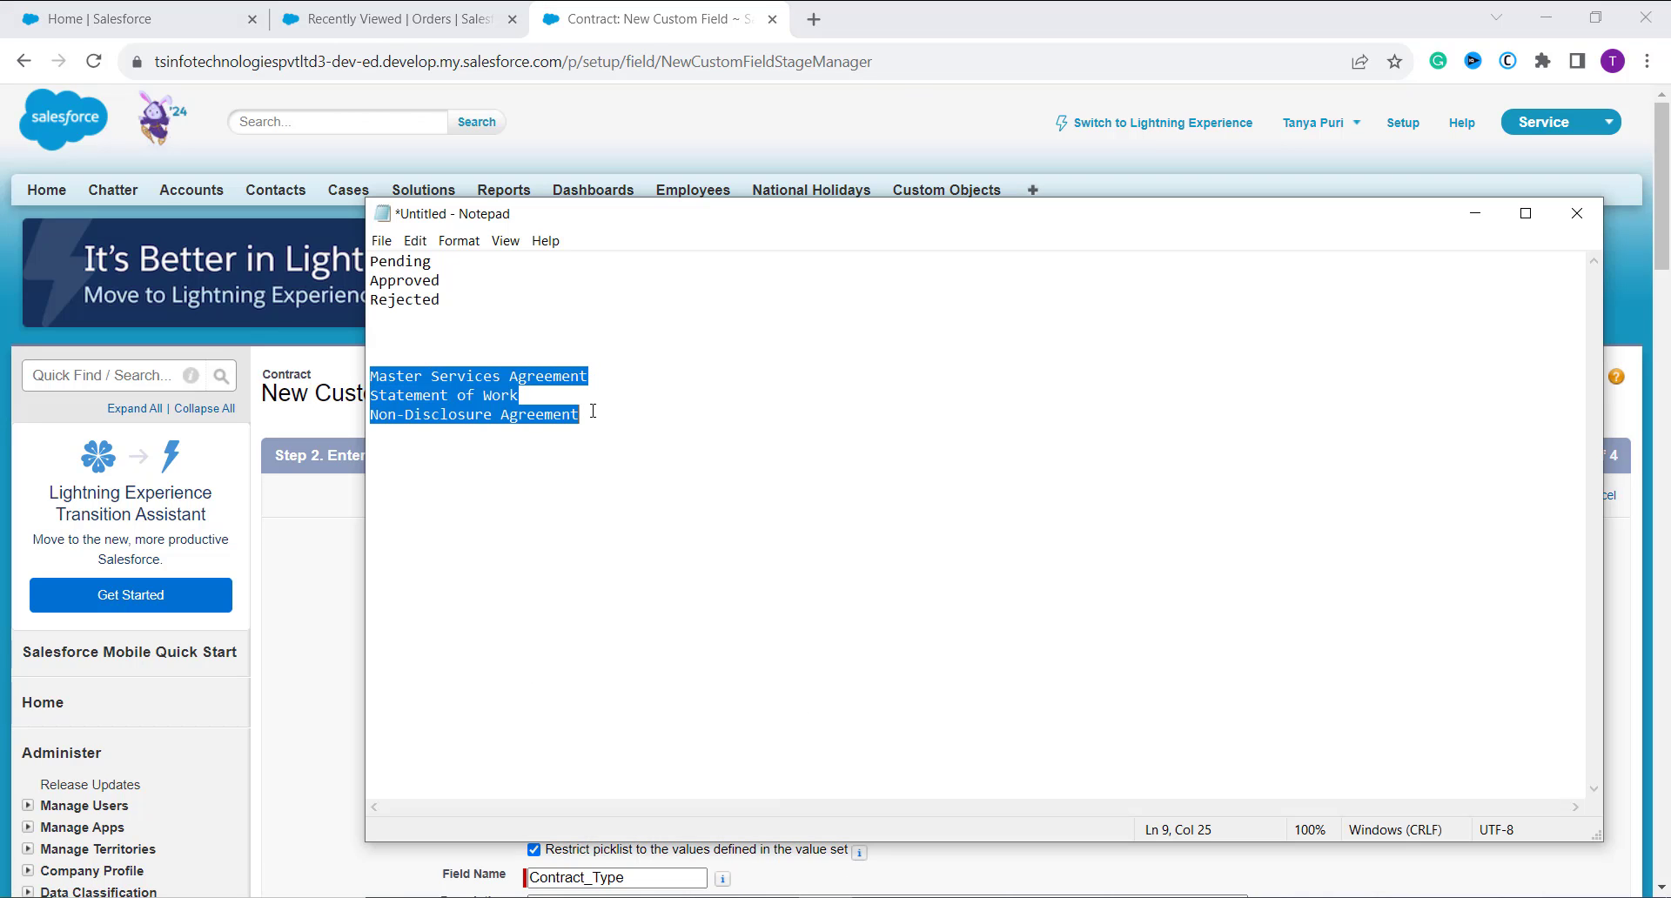
{"action": "key", "text": "alt+Tab"}
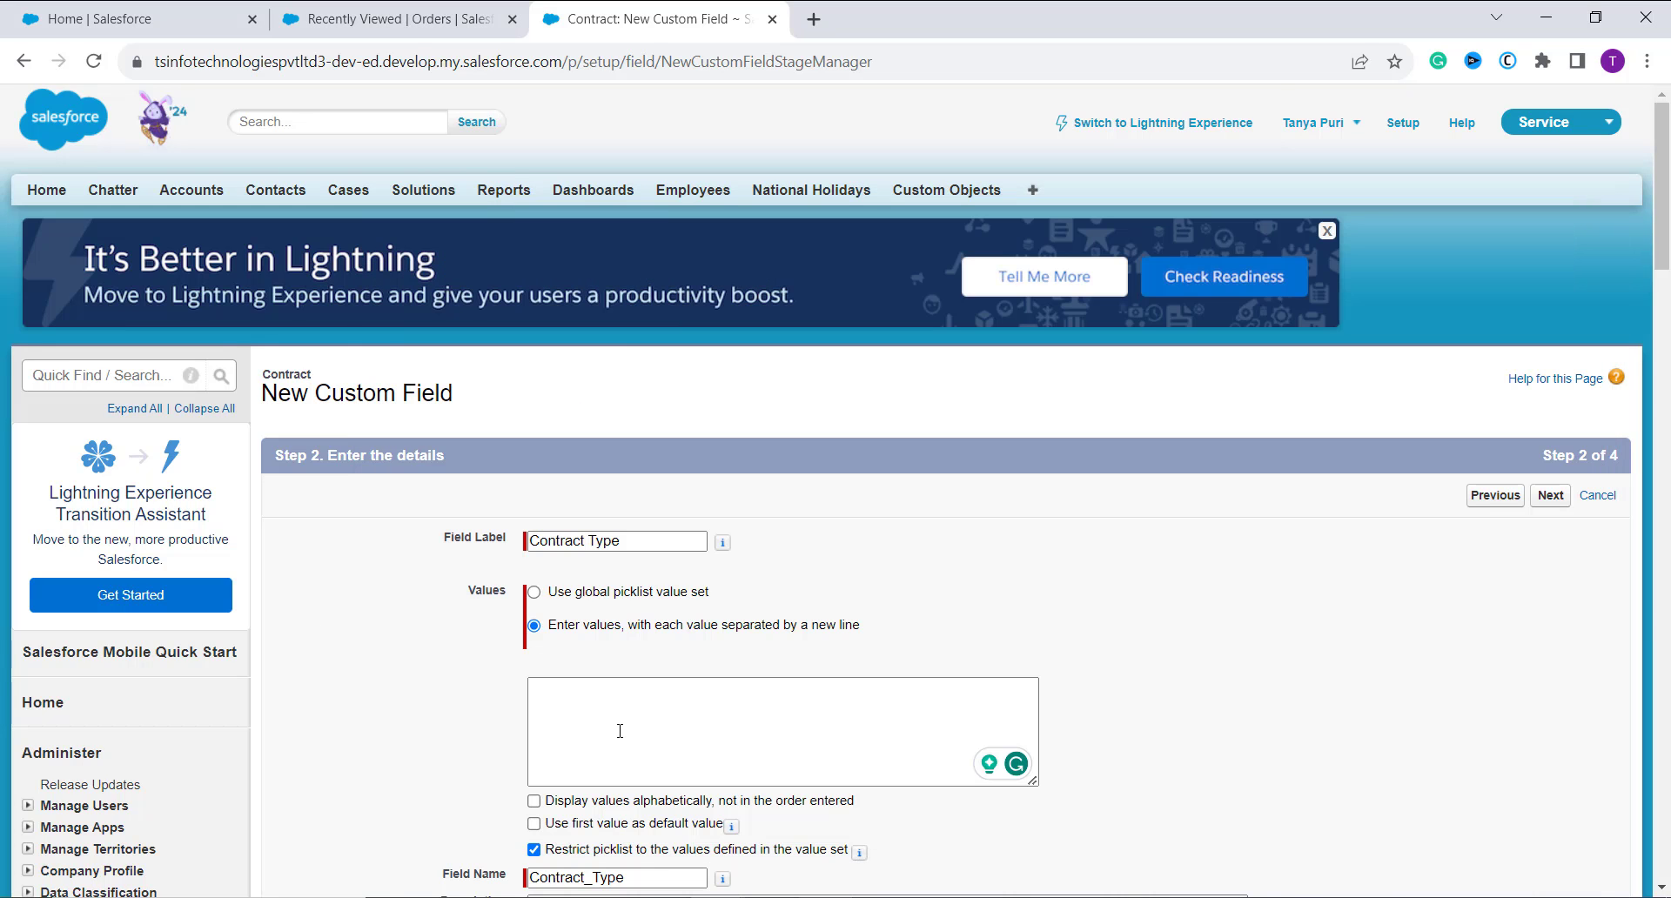
{"action": "key", "text": "ctrl+v"}
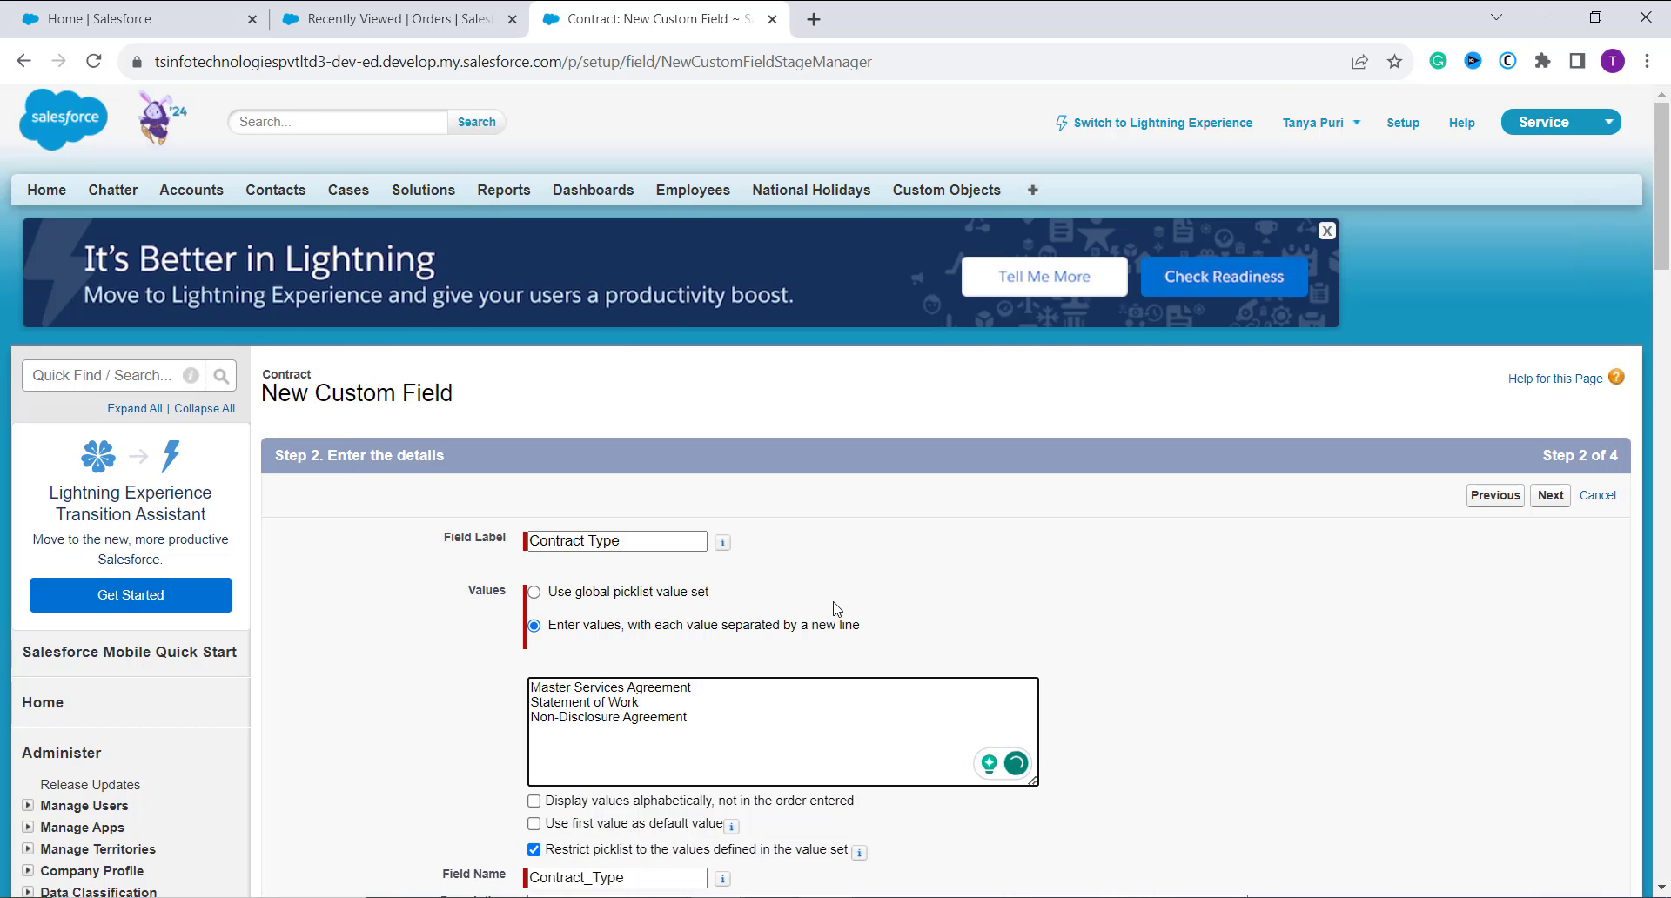
Use the first picklist value as the default for Contract Type and continue to the field-level security settings
{"action": "scroll", "coordinate": [783, 610], "scroll_direction": "down", "scroll_amount": 3}
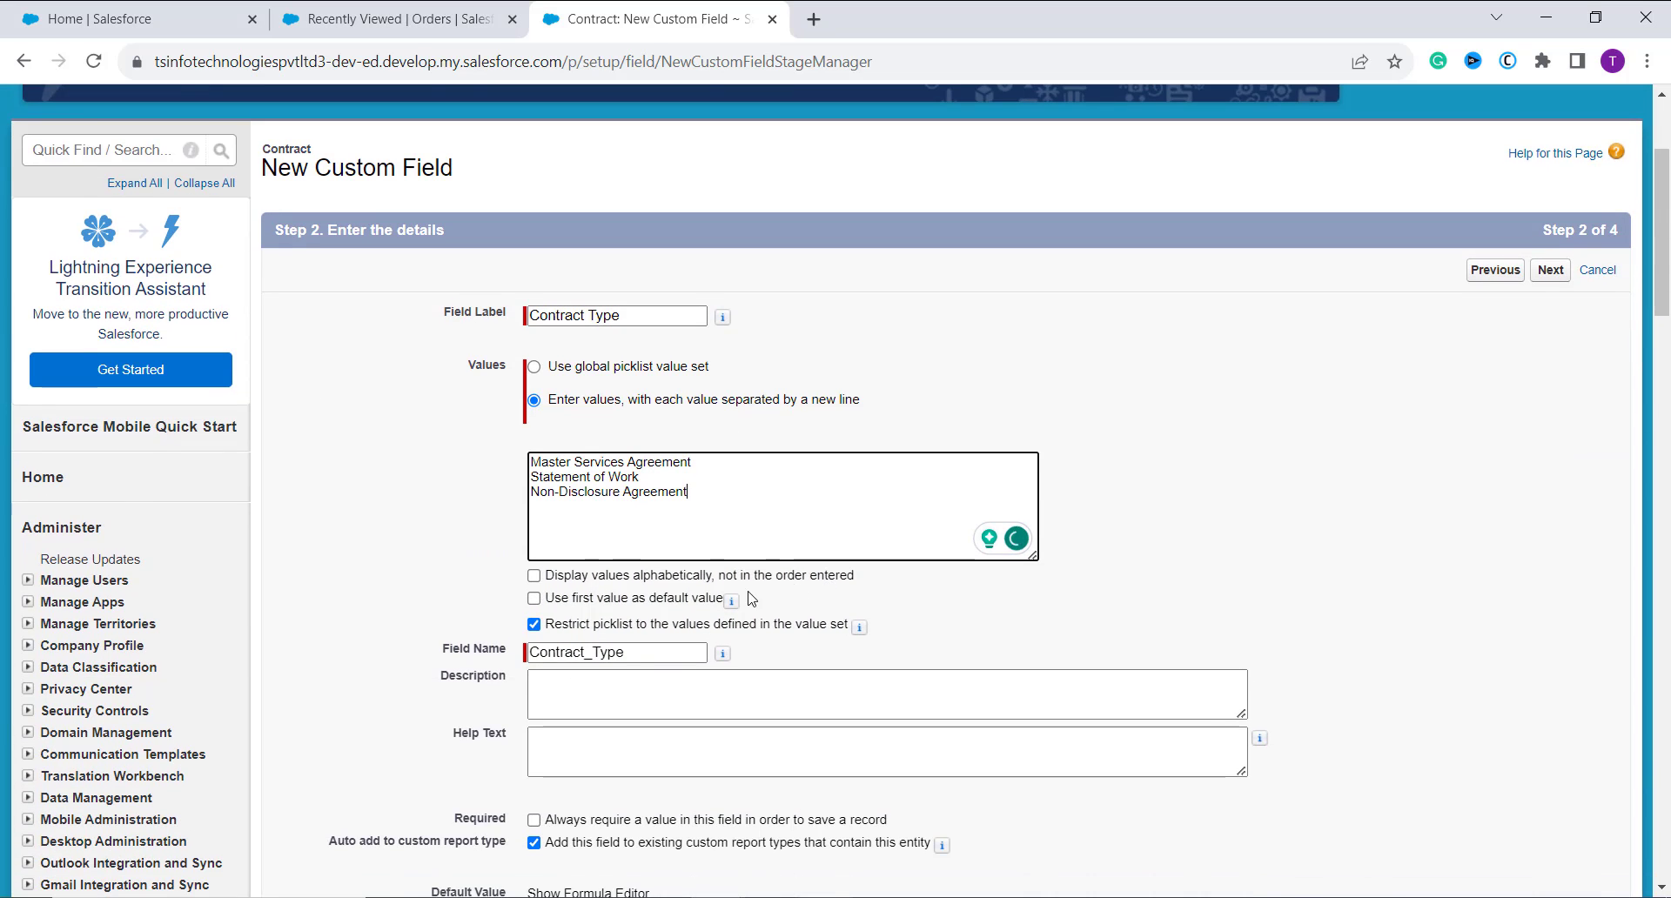
{"action": "left_click", "coordinate": [534, 599]}
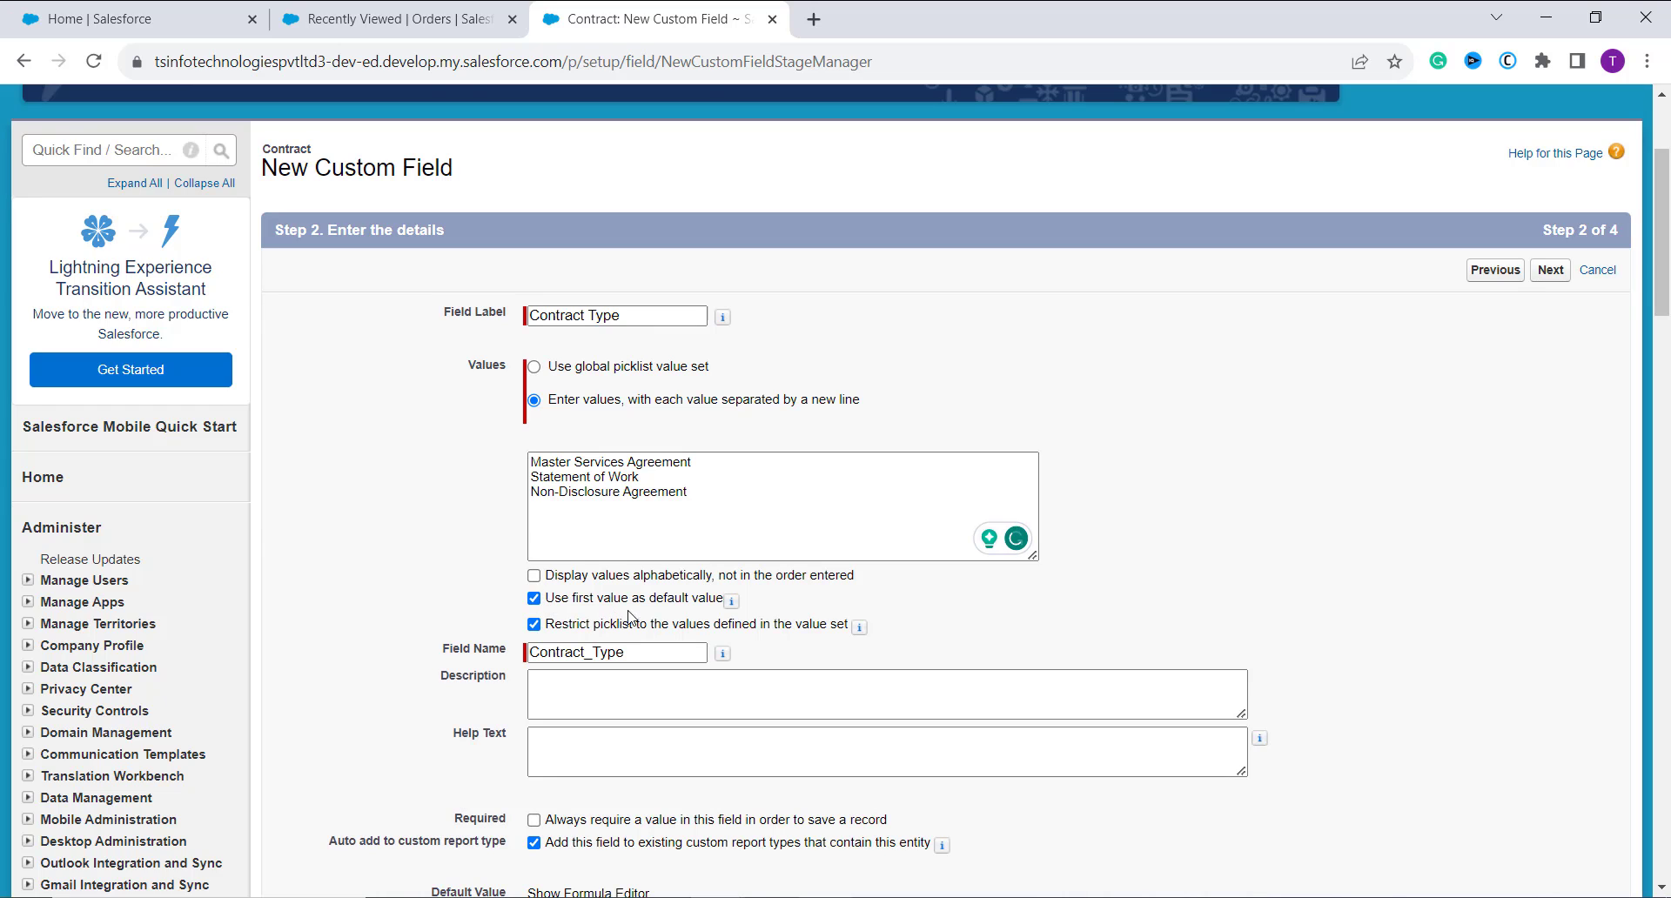
{"action": "scroll", "coordinate": [1201, 487], "scroll_direction": "down", "scroll_amount": 2}
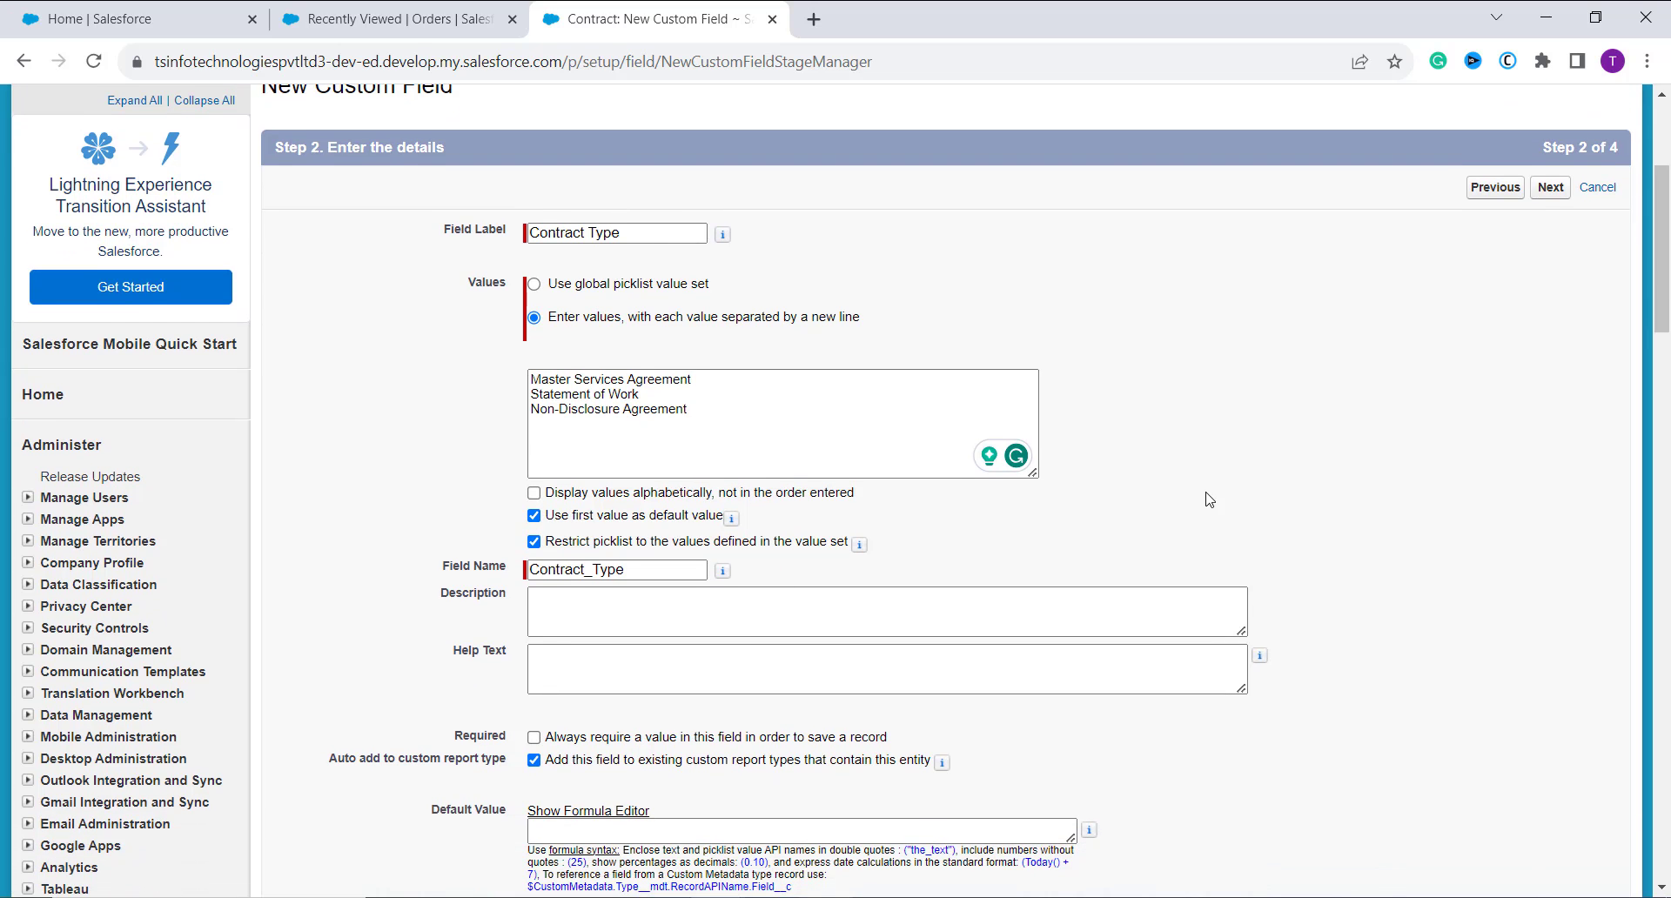
{"action": "scroll", "coordinate": [1630, 453], "scroll_direction": "up", "scroll_amount": 4}
{"action": "left_click", "coordinate": [1557, 498]}
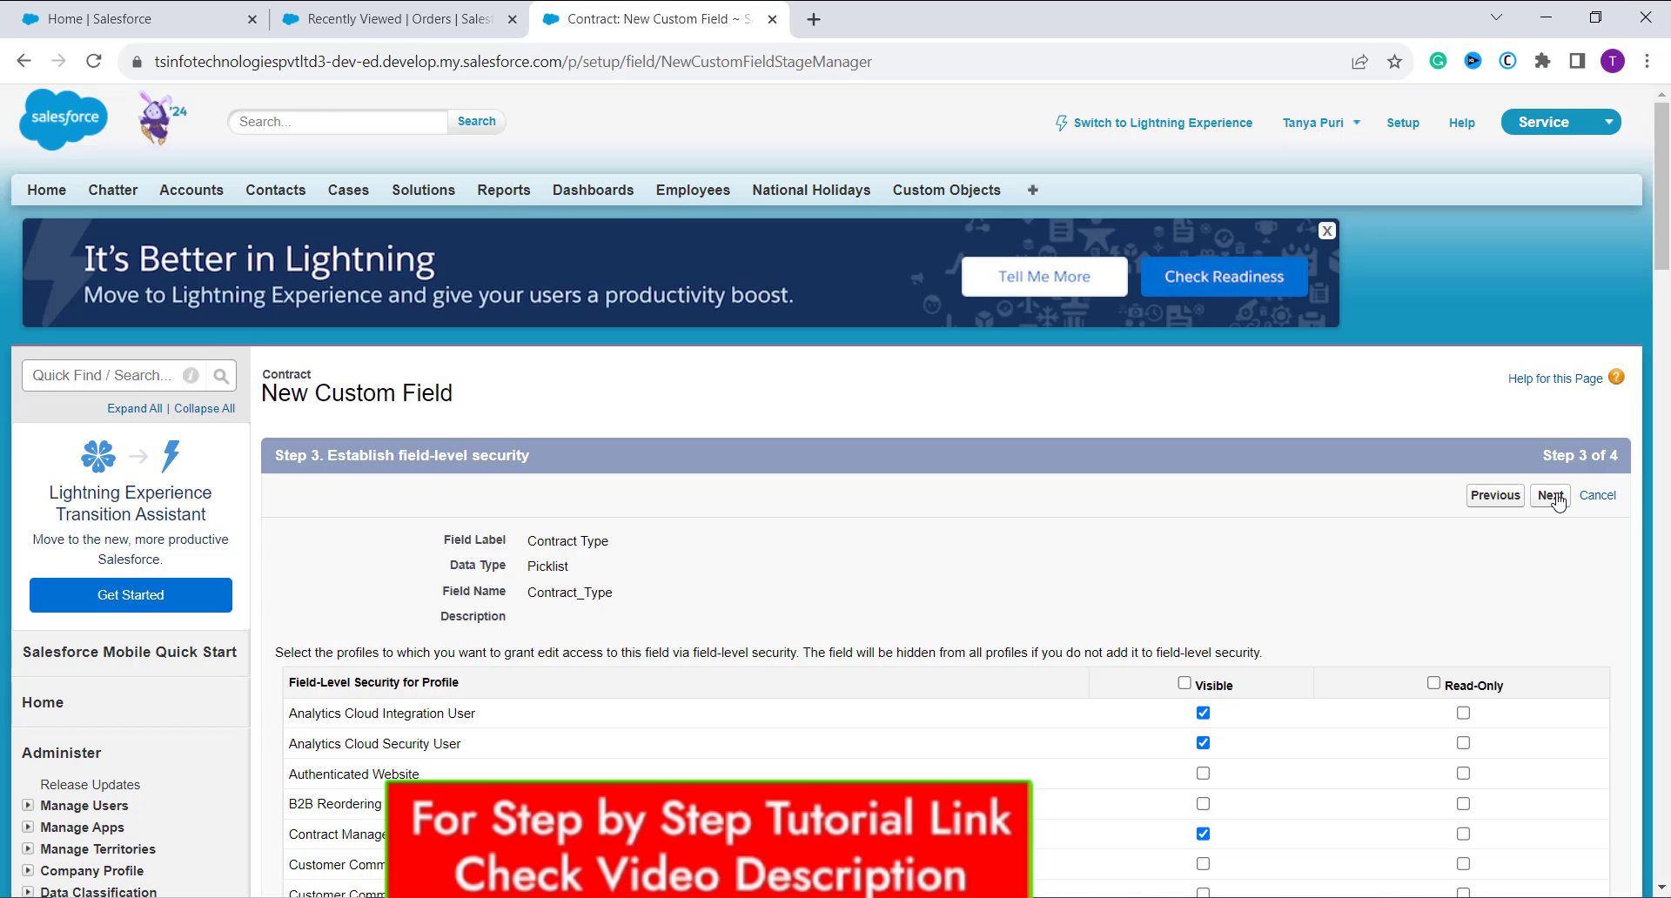
Make the Contract Type field visible to all profiles, keep it on the Contract Layout and save it
{"action": "left_click", "coordinate": [1185, 685]}
{"action": "left_click", "coordinate": [1550, 495]}
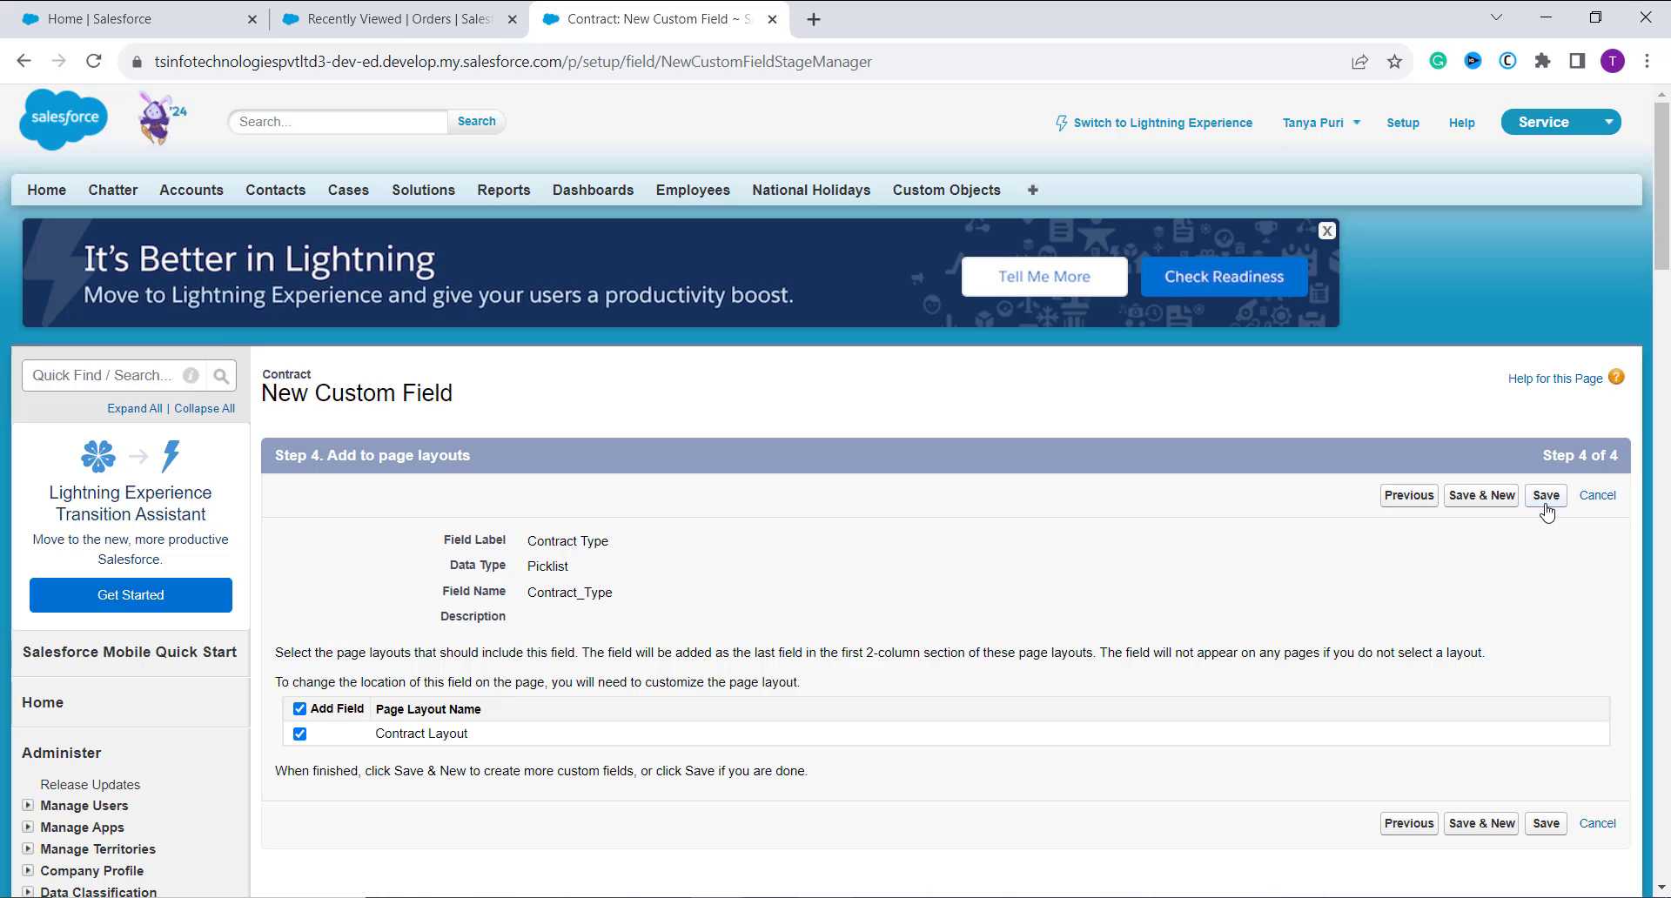
{"action": "left_click", "coordinate": [1547, 512]}
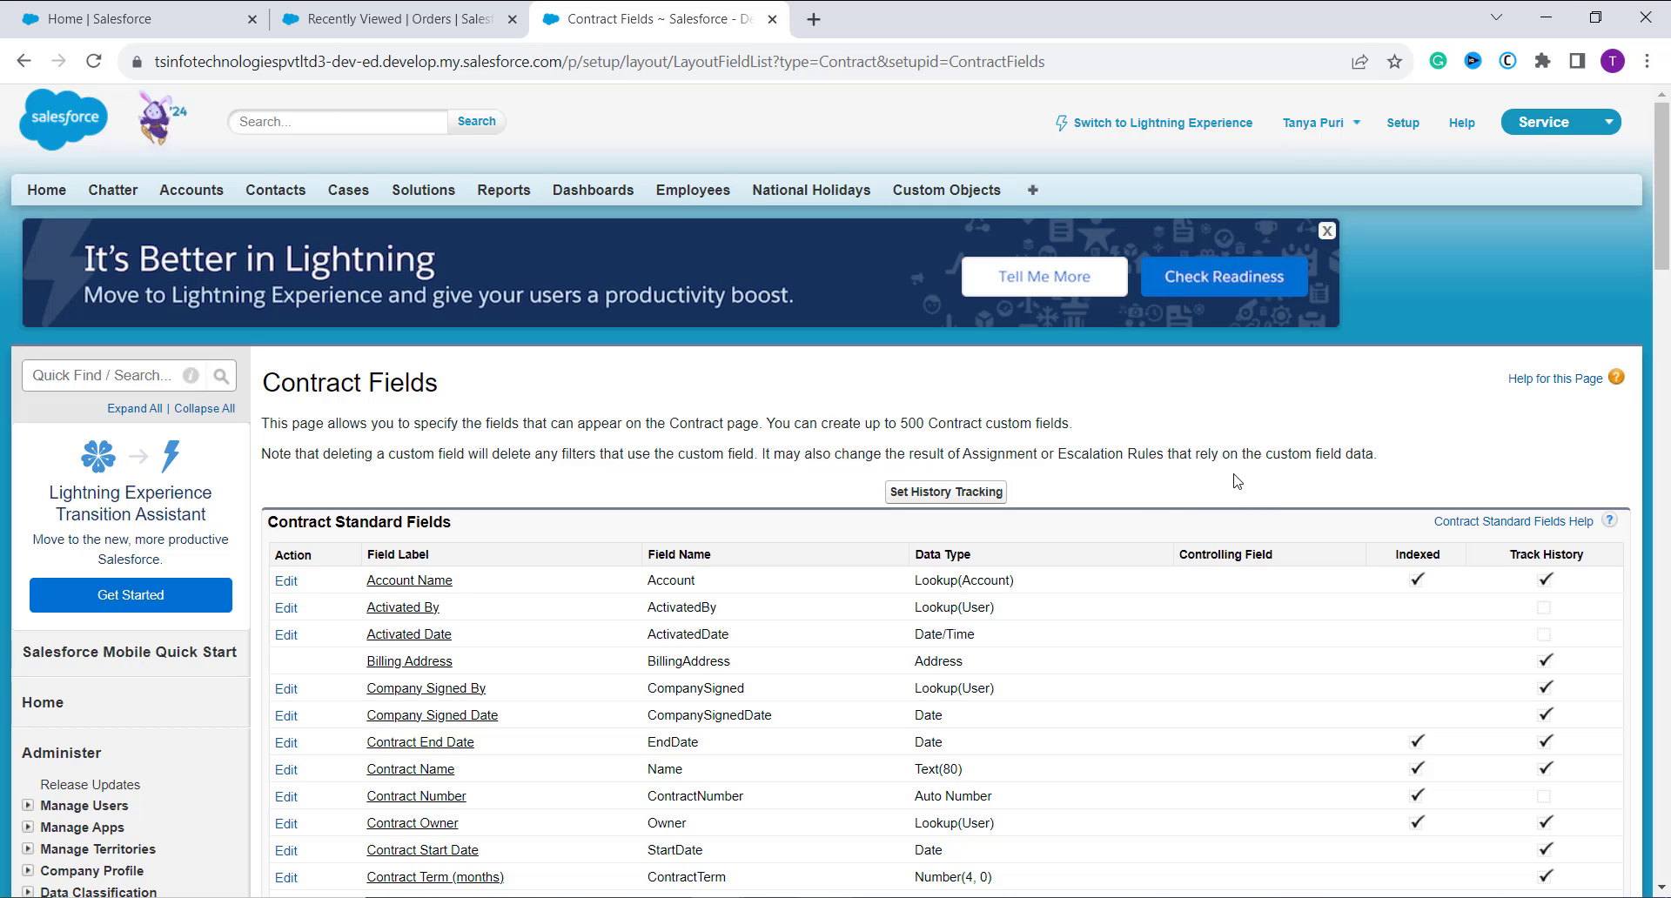
Go to Contracts through the list of all tabs and start a new contract record
{"action": "left_click", "coordinate": [1035, 192]}
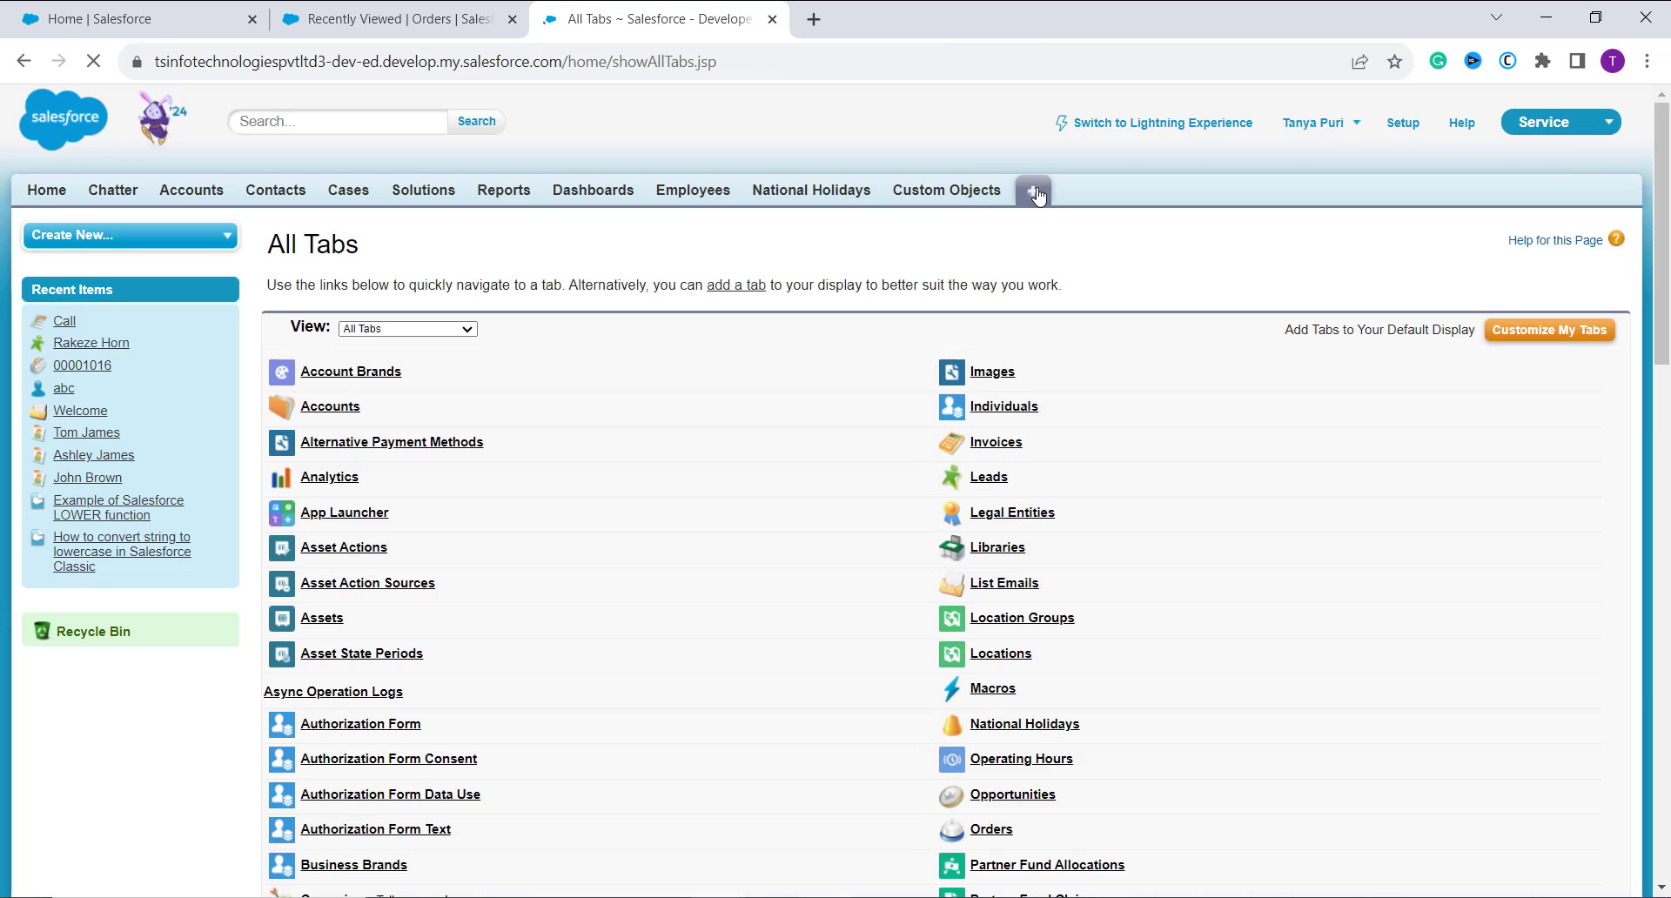
{"action": "scroll", "coordinate": [818, 600], "scroll_direction": "down", "scroll_amount": 1}
{"action": "scroll", "coordinate": [815, 609], "scroll_direction": "down", "scroll_amount": 10}
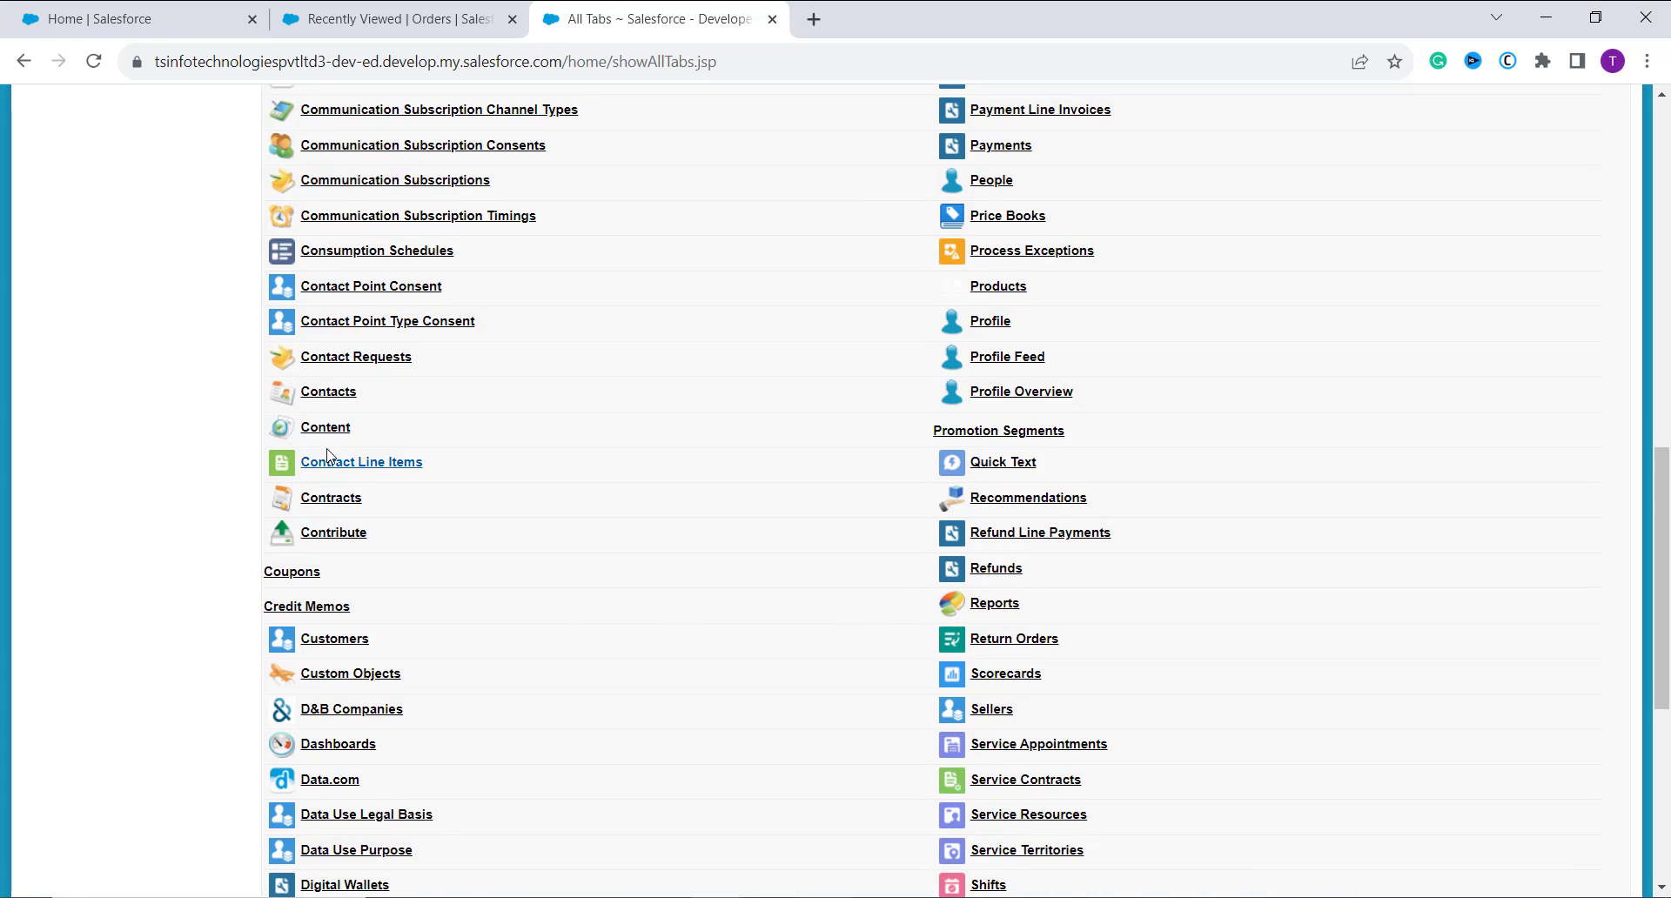
{"action": "left_click", "coordinate": [344, 501]}
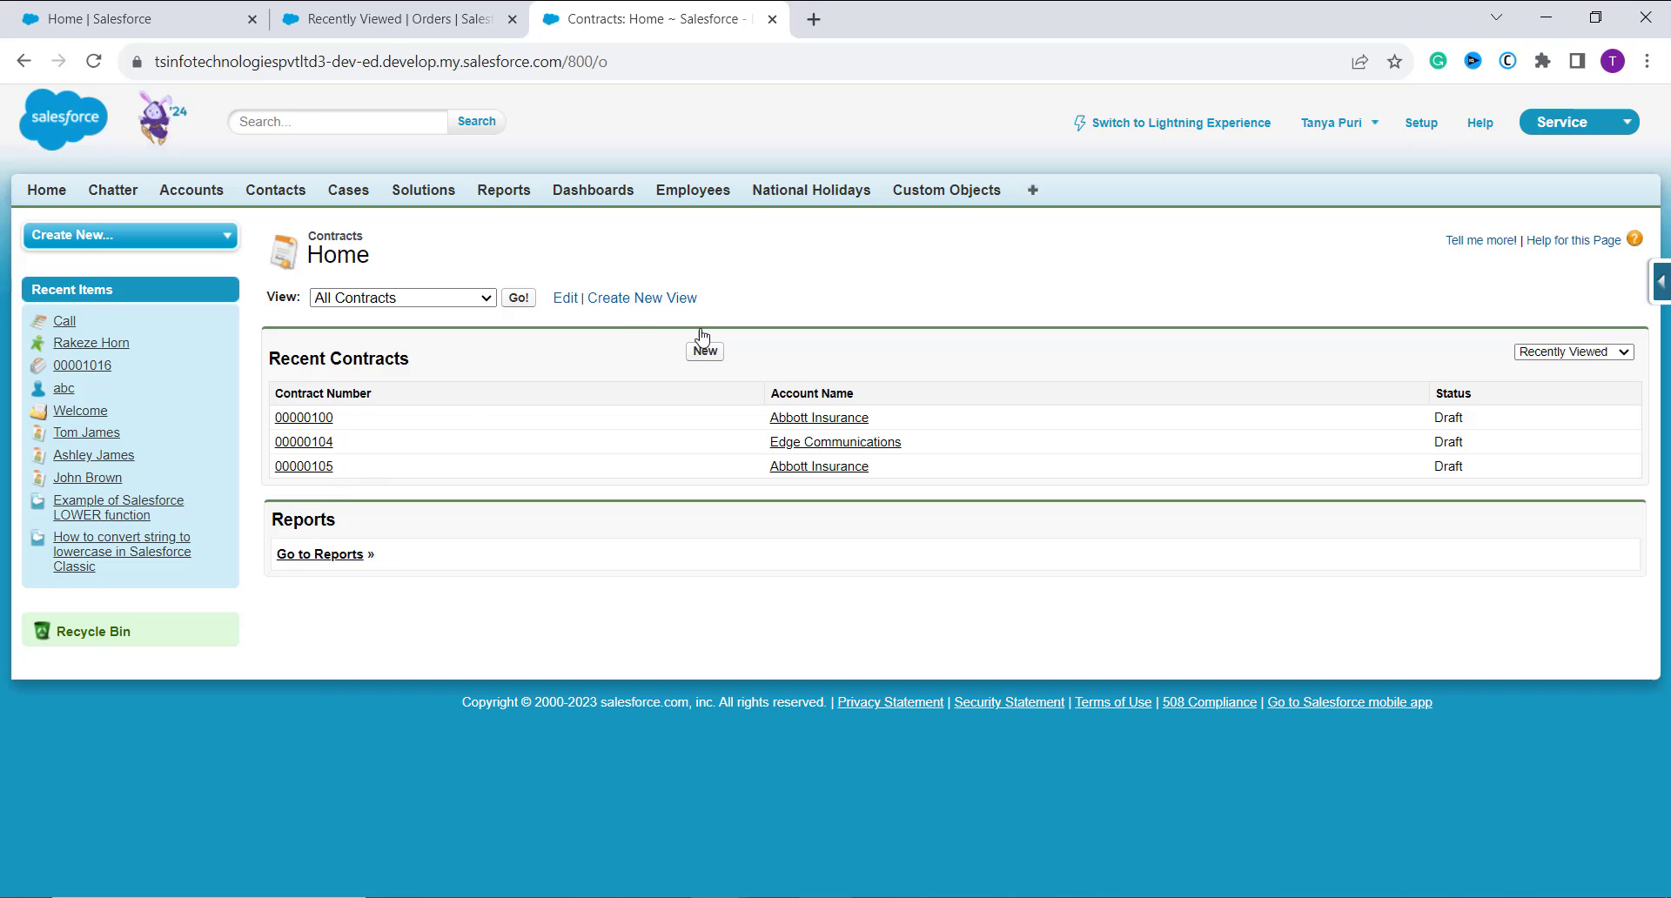
{"action": "left_click", "coordinate": [705, 351]}
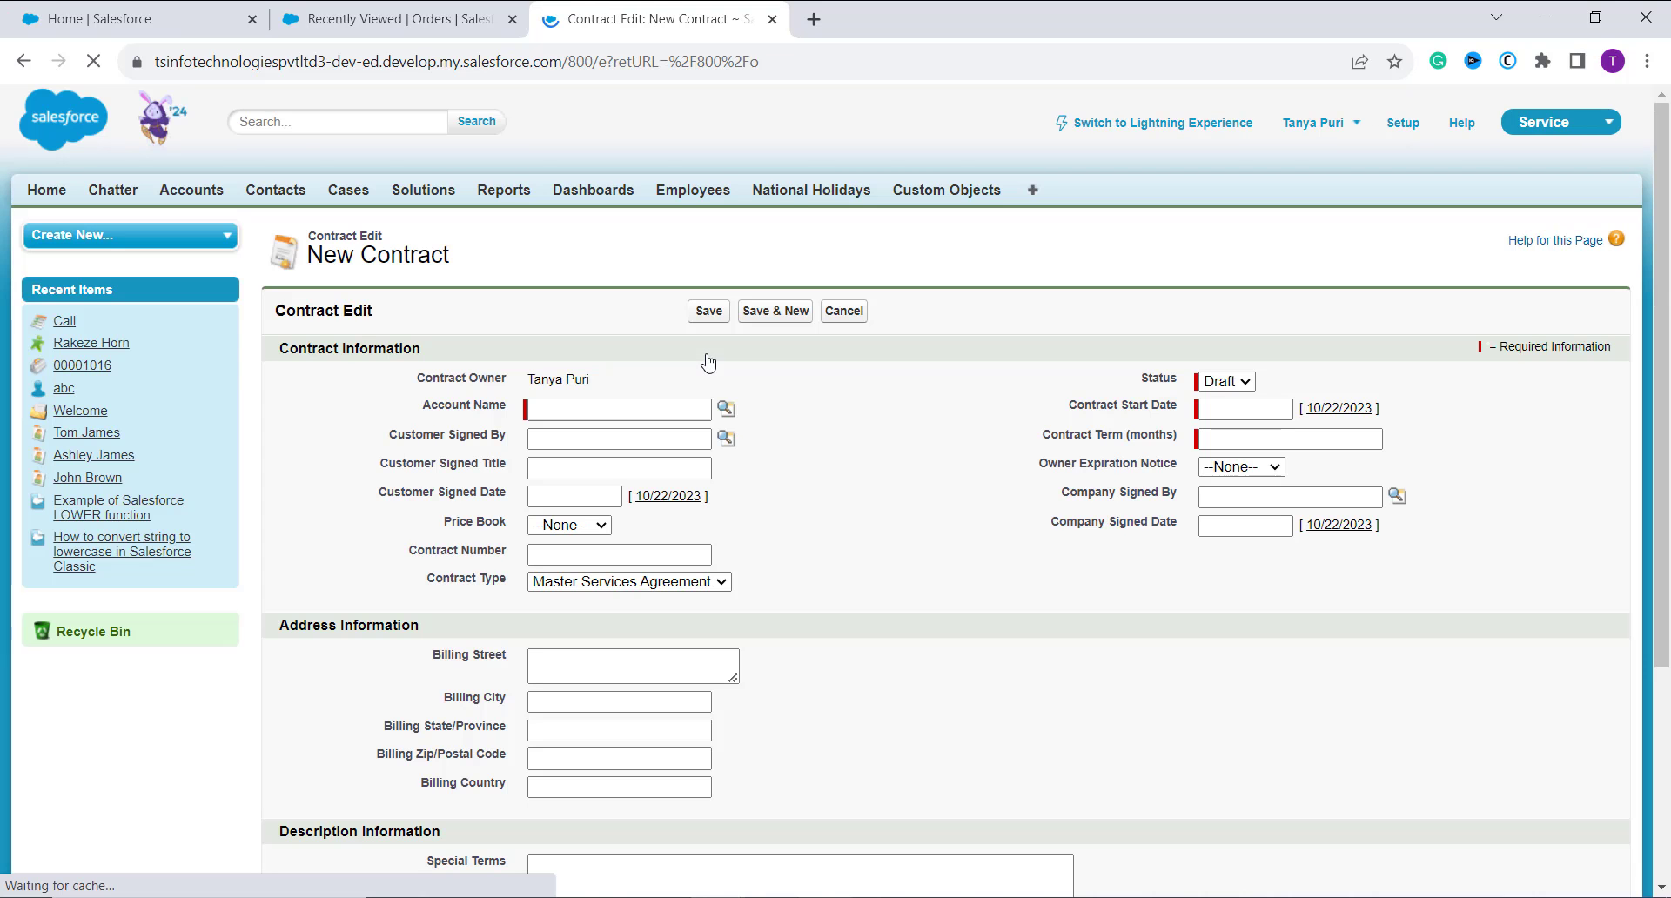
Check the preselected value and the available options of Contract Type on the new contract form
{"action": "scroll", "coordinate": [597, 622], "scroll_direction": "down", "scroll_amount": 3}
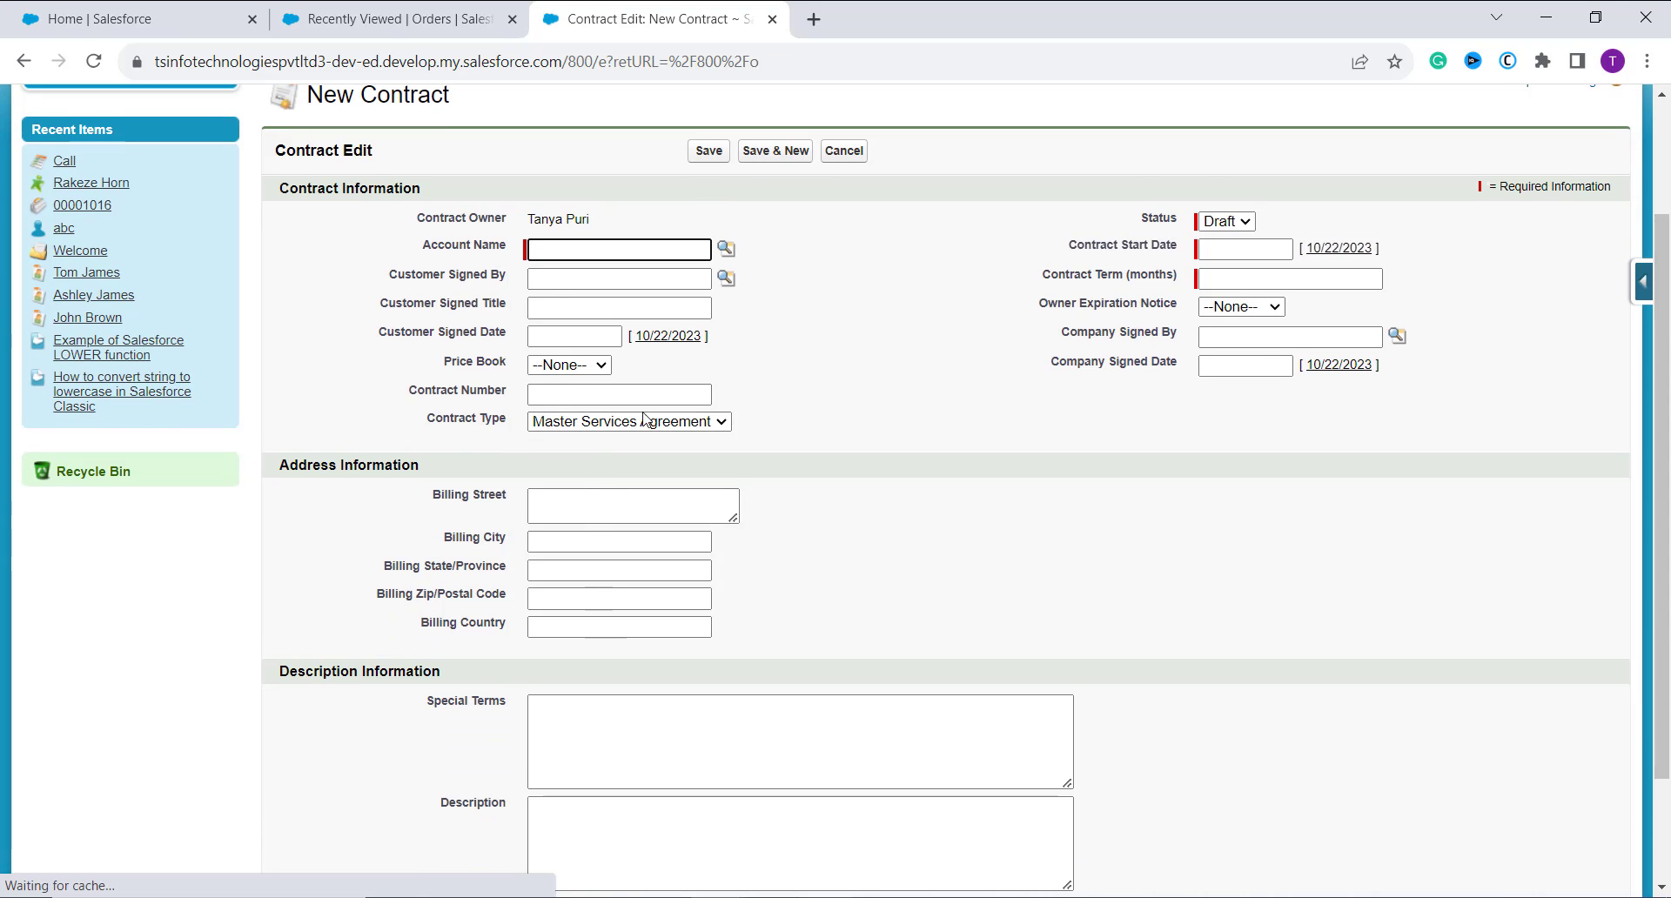
{"action": "left_click", "coordinate": [644, 421]}
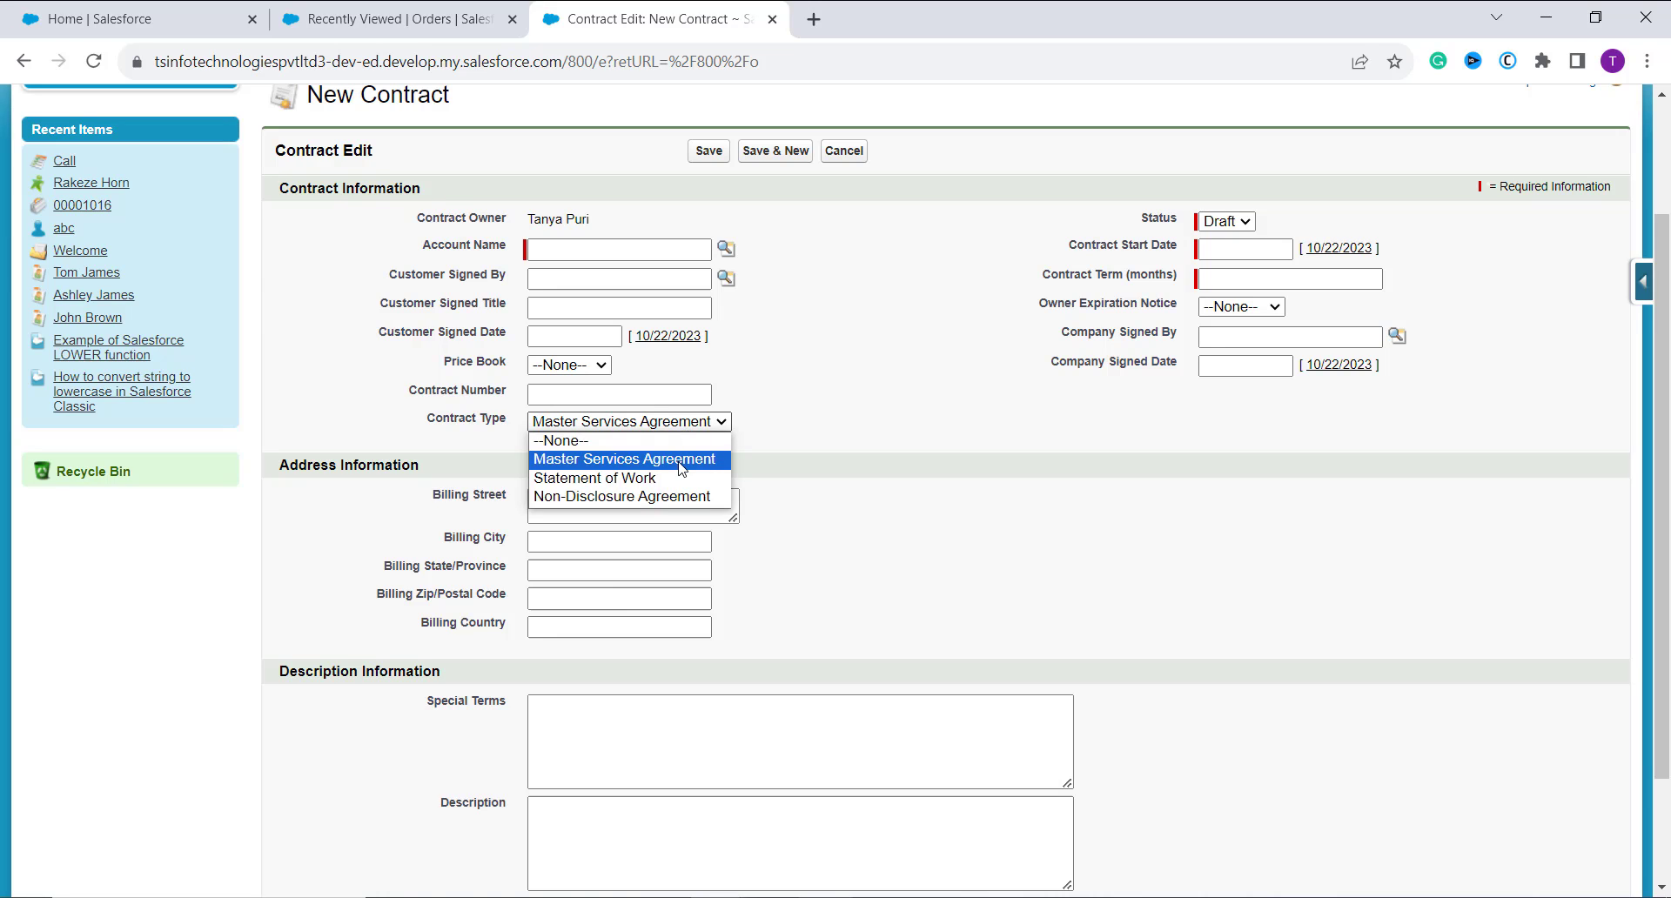
{"action": "left_click", "coordinate": [923, 448]}
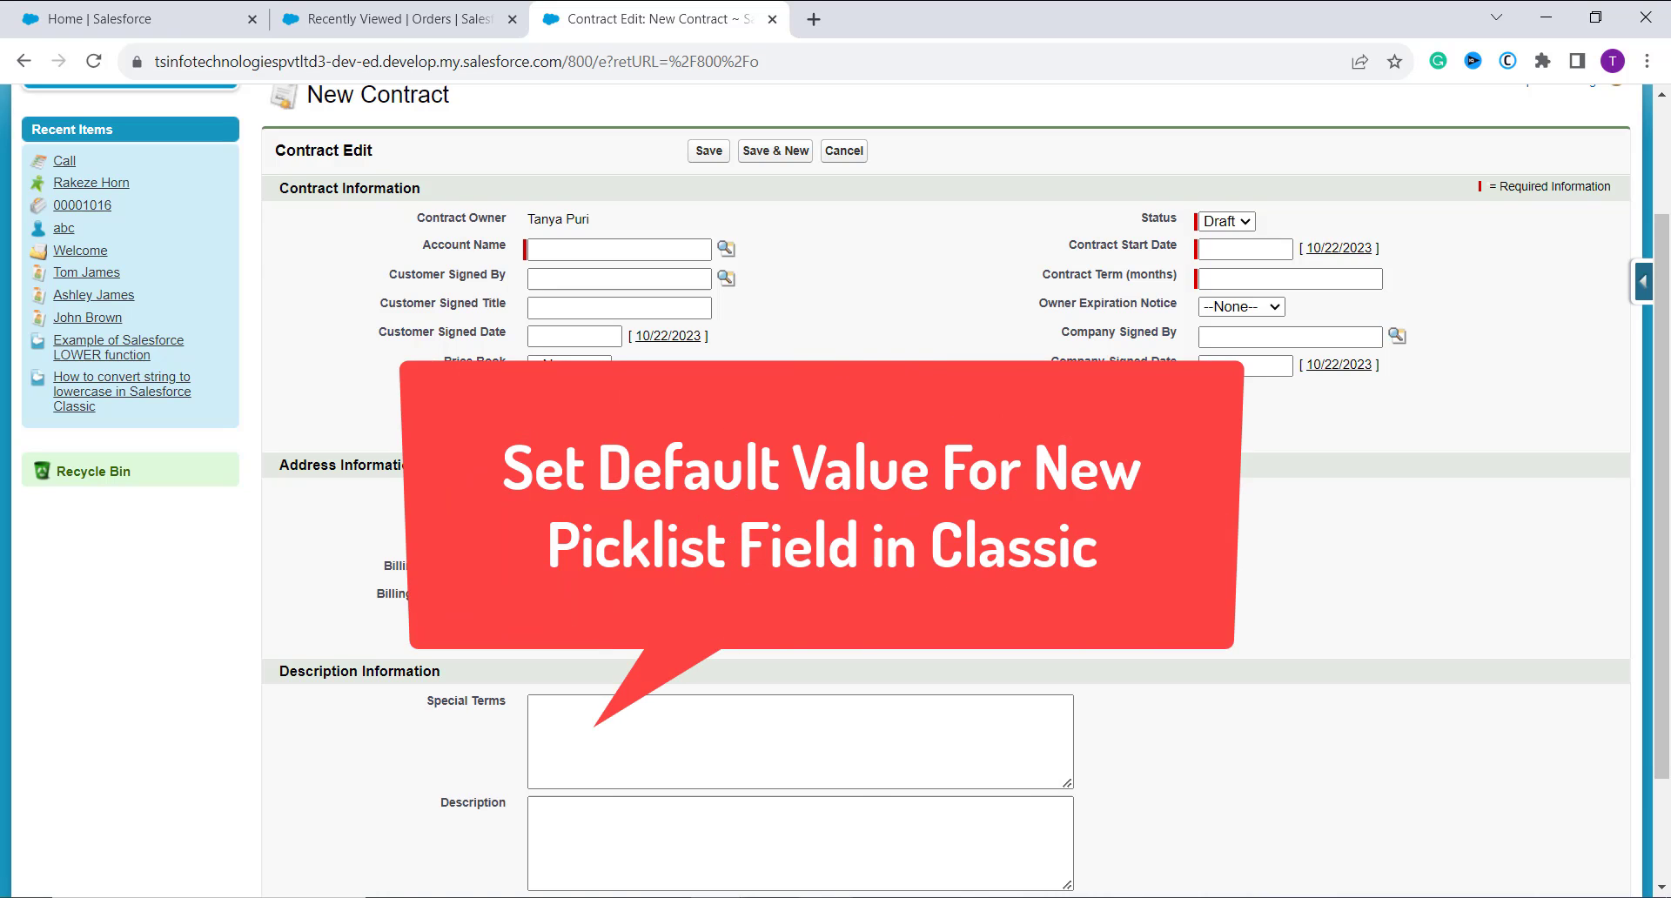
{"action": "scroll", "coordinate": [665, 411], "scroll_direction": "up", "scroll_amount": 1}
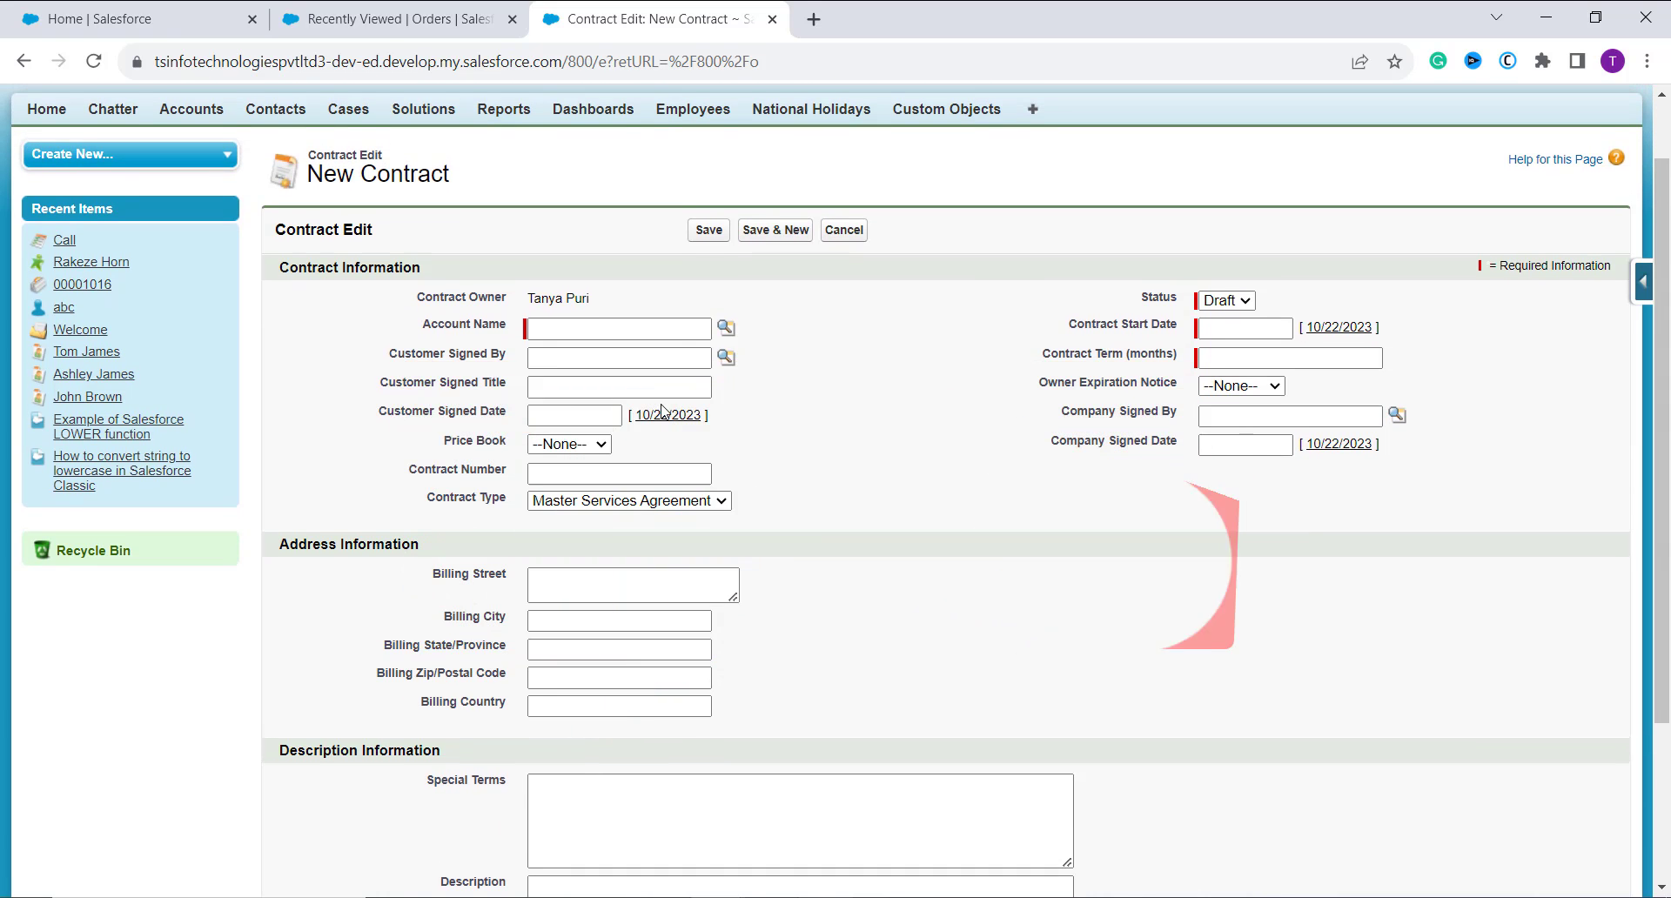
{"action": "scroll", "coordinate": [665, 411], "scroll_direction": "up", "scroll_amount": 1}
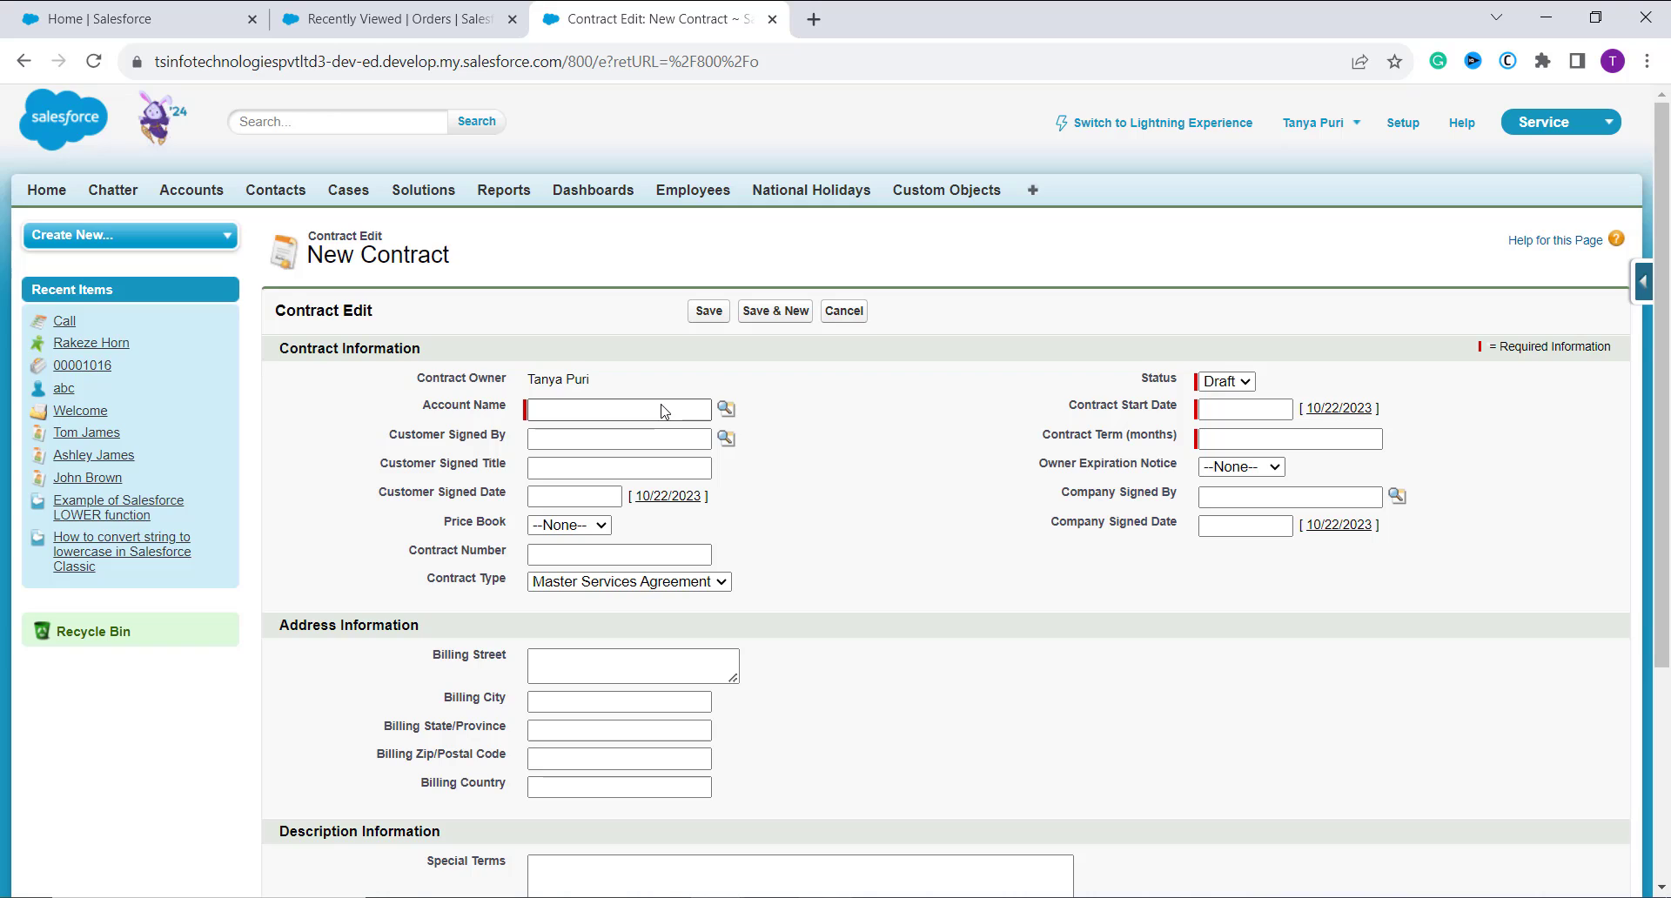
Return to the Classic setup and open the Contacts field list among the customization settings
{"action": "left_click", "coordinate": [1398, 129]}
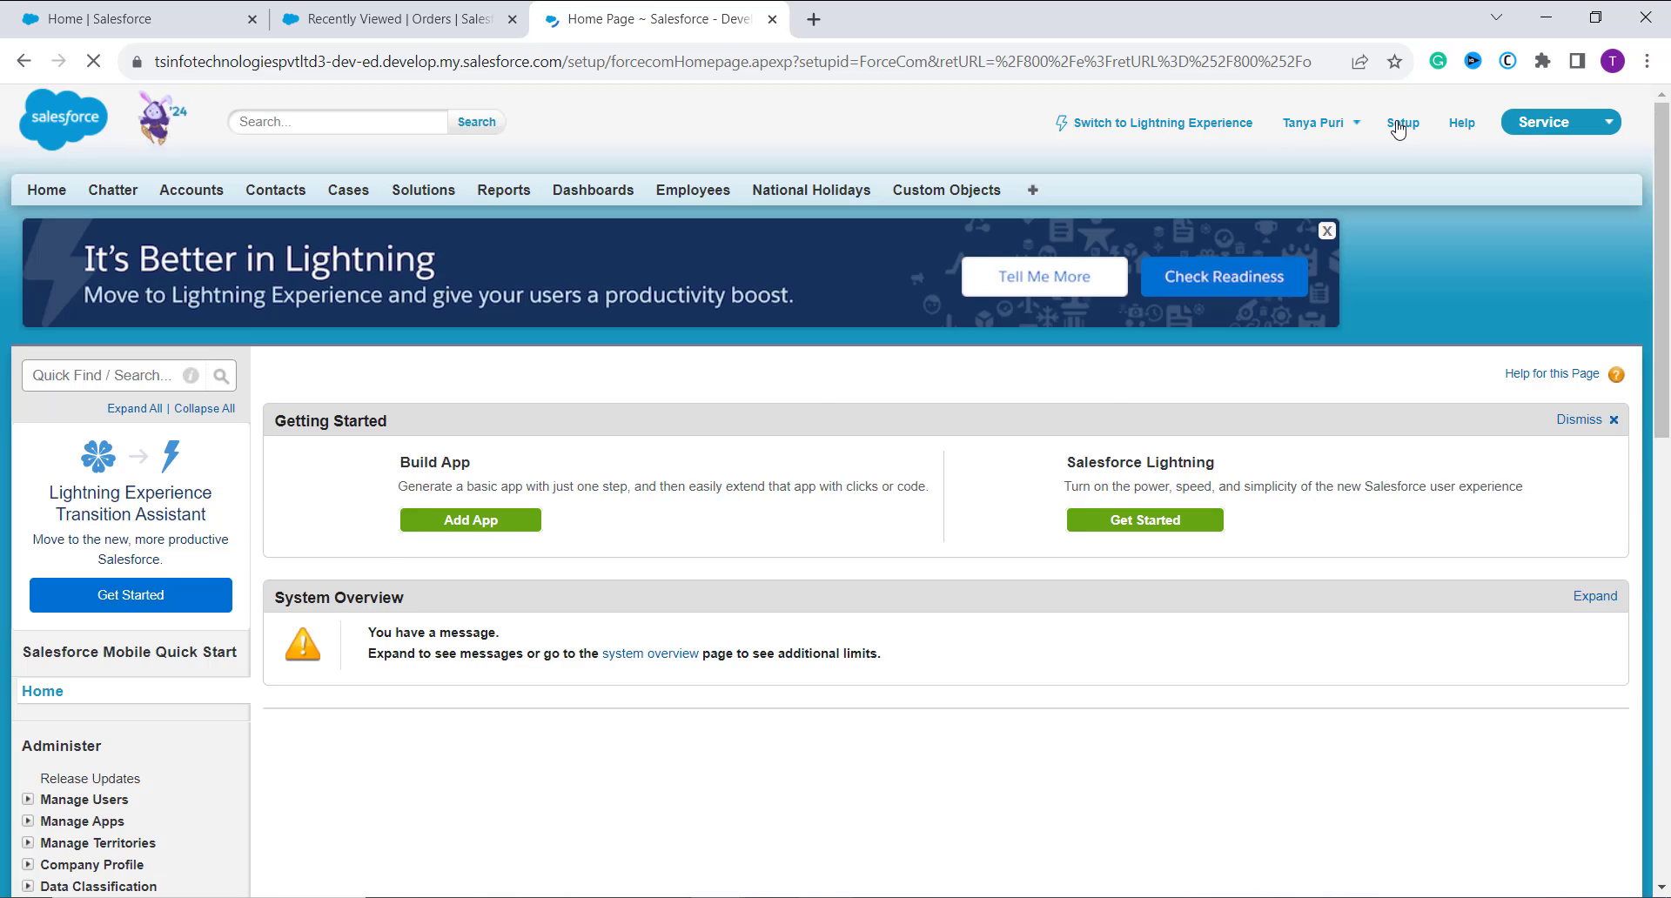
{"action": "scroll", "coordinate": [1593, 681], "scroll_direction": "down", "scroll_amount": 8}
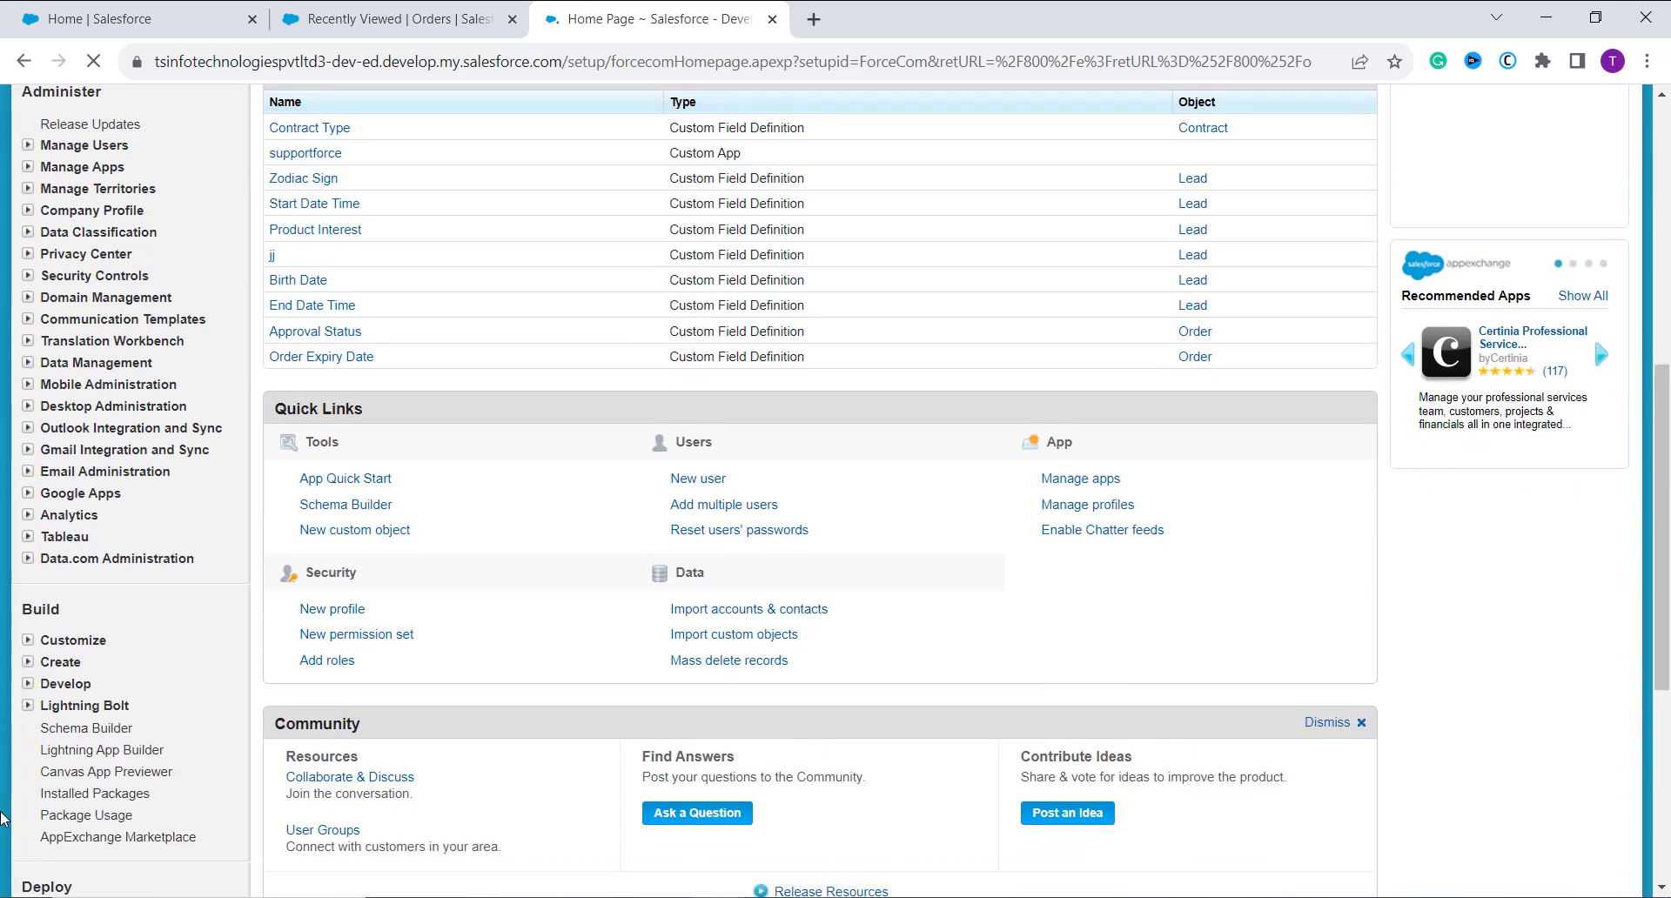
{"action": "scroll", "coordinate": [3, 818], "scroll_direction": "down", "scroll_amount": 3}
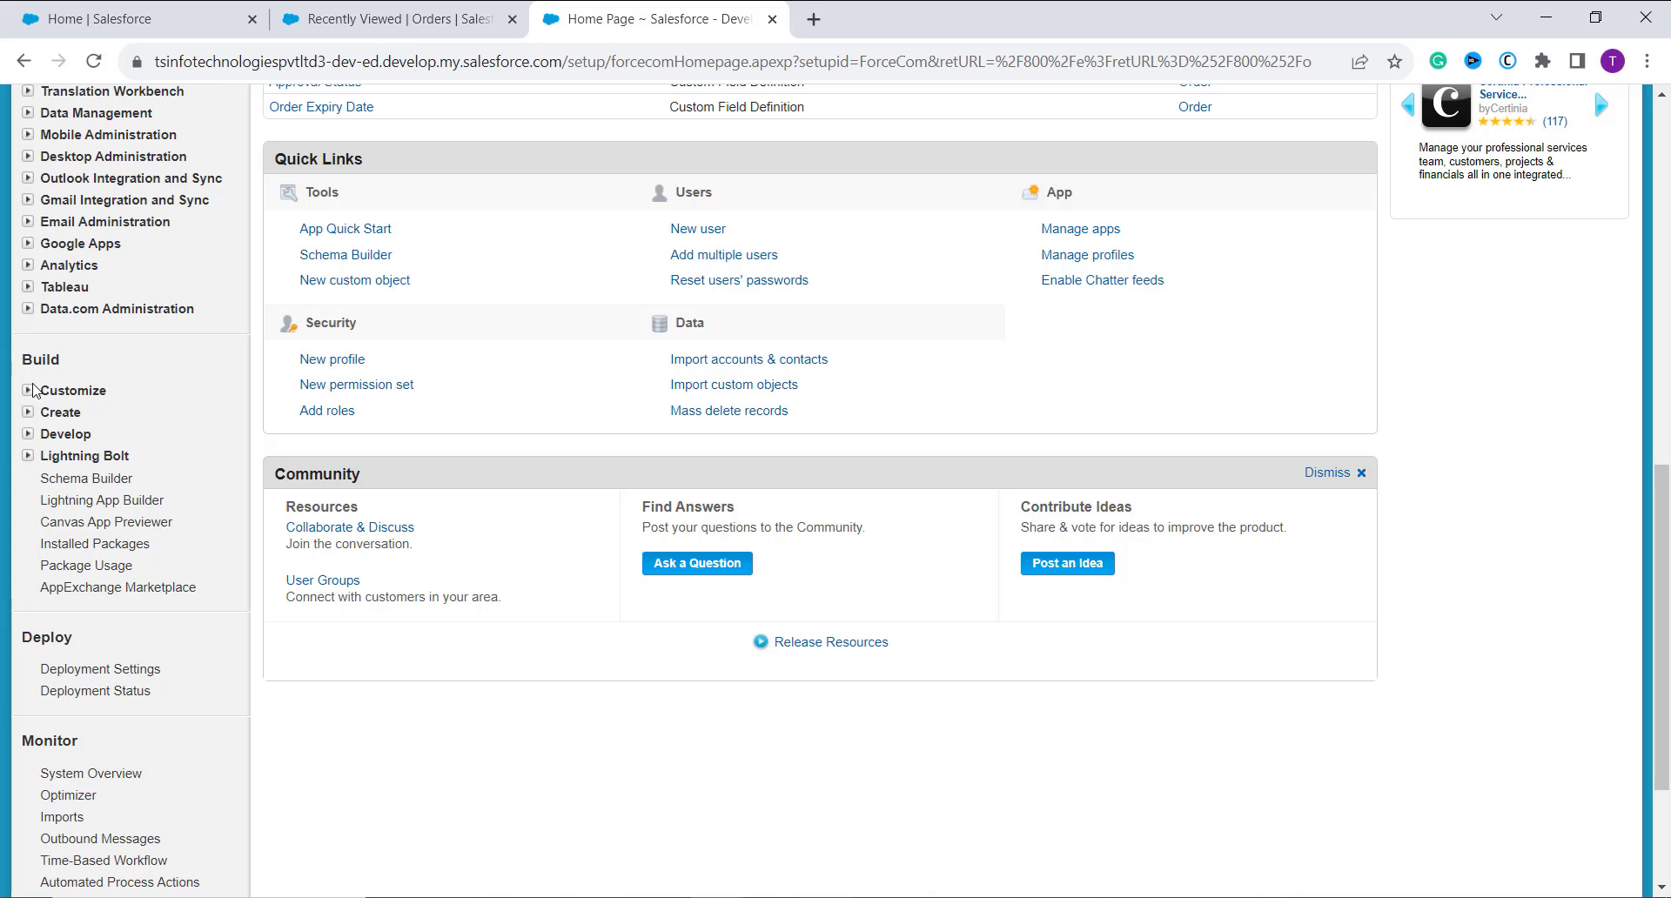
{"action": "left_click", "coordinate": [29, 393]}
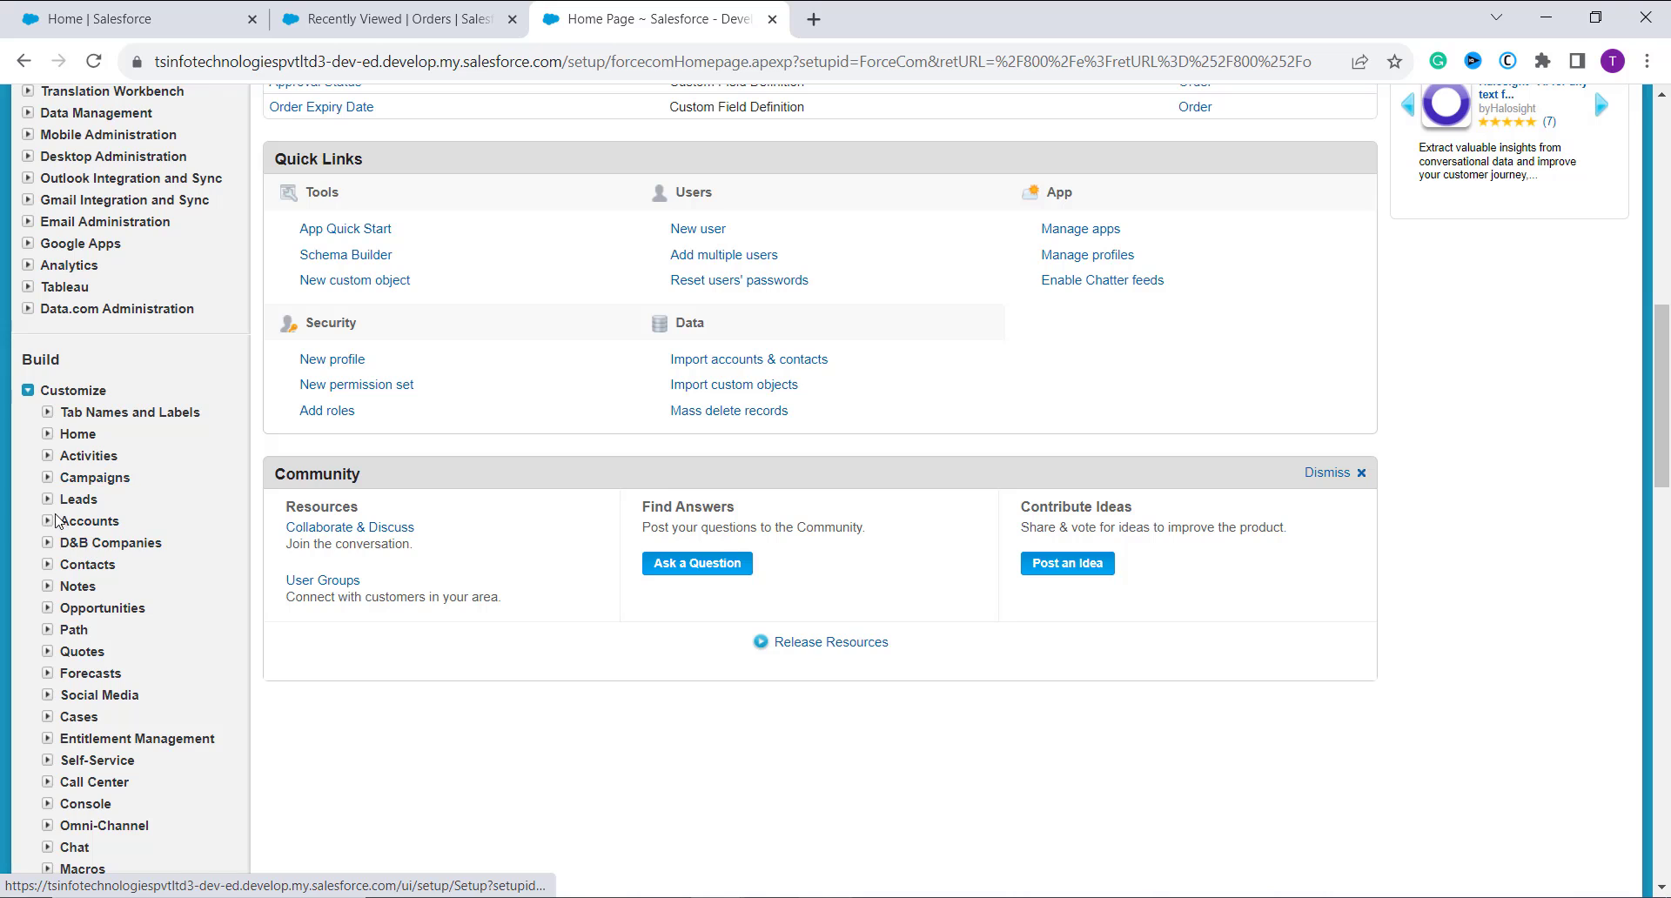
{"action": "left_click", "coordinate": [49, 567]}
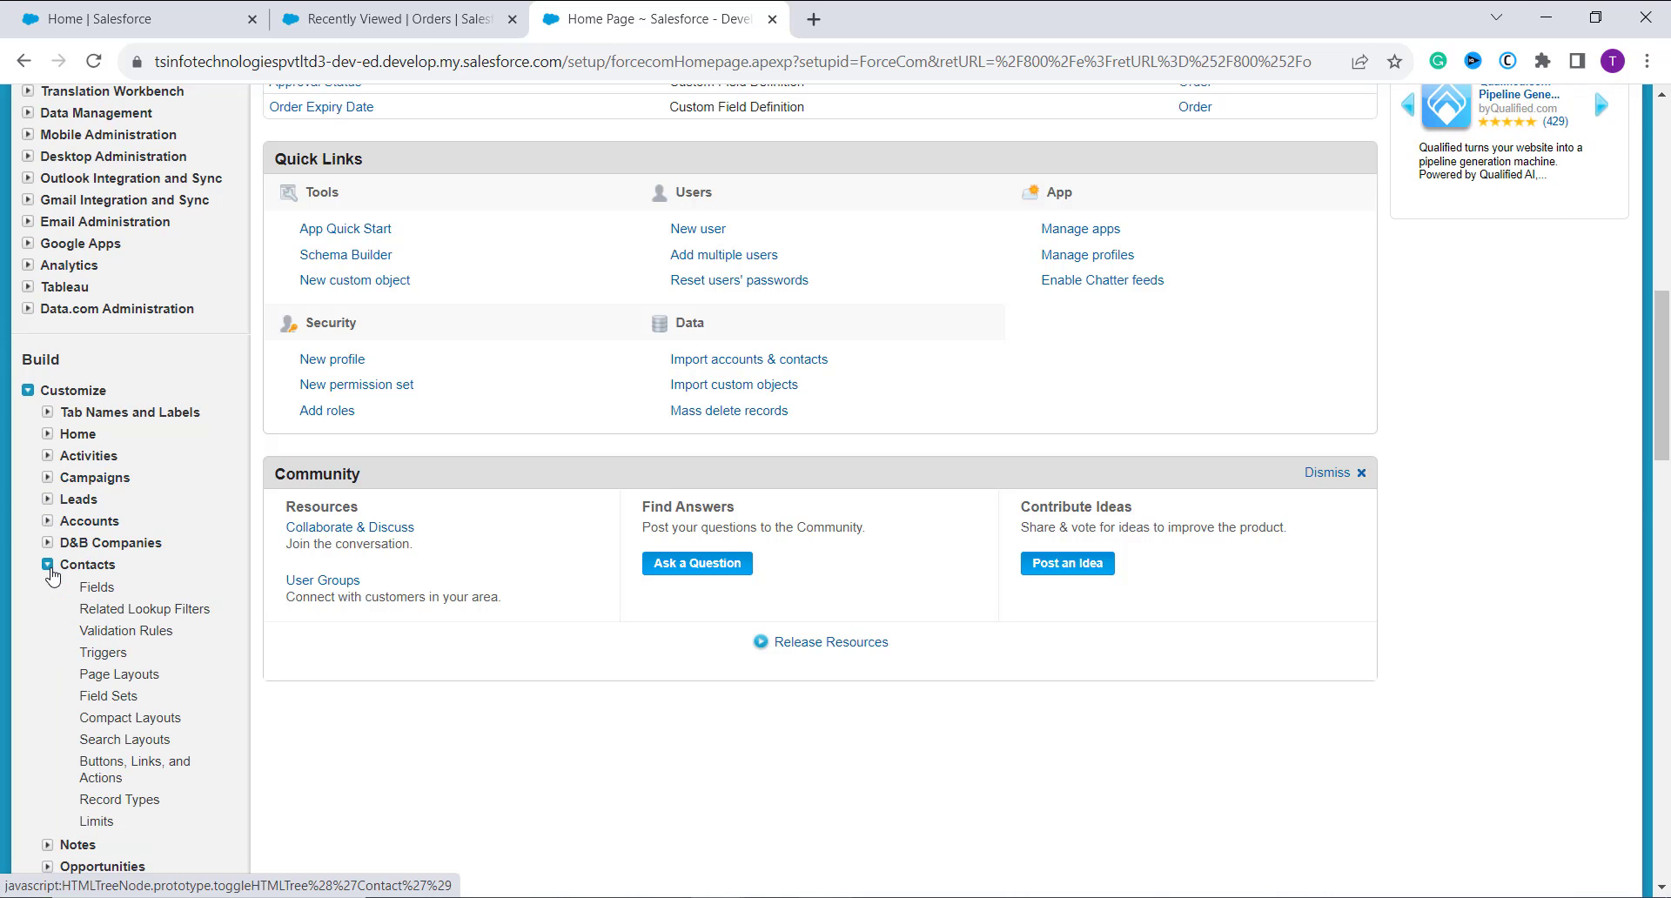
{"action": "left_click", "coordinate": [98, 588]}
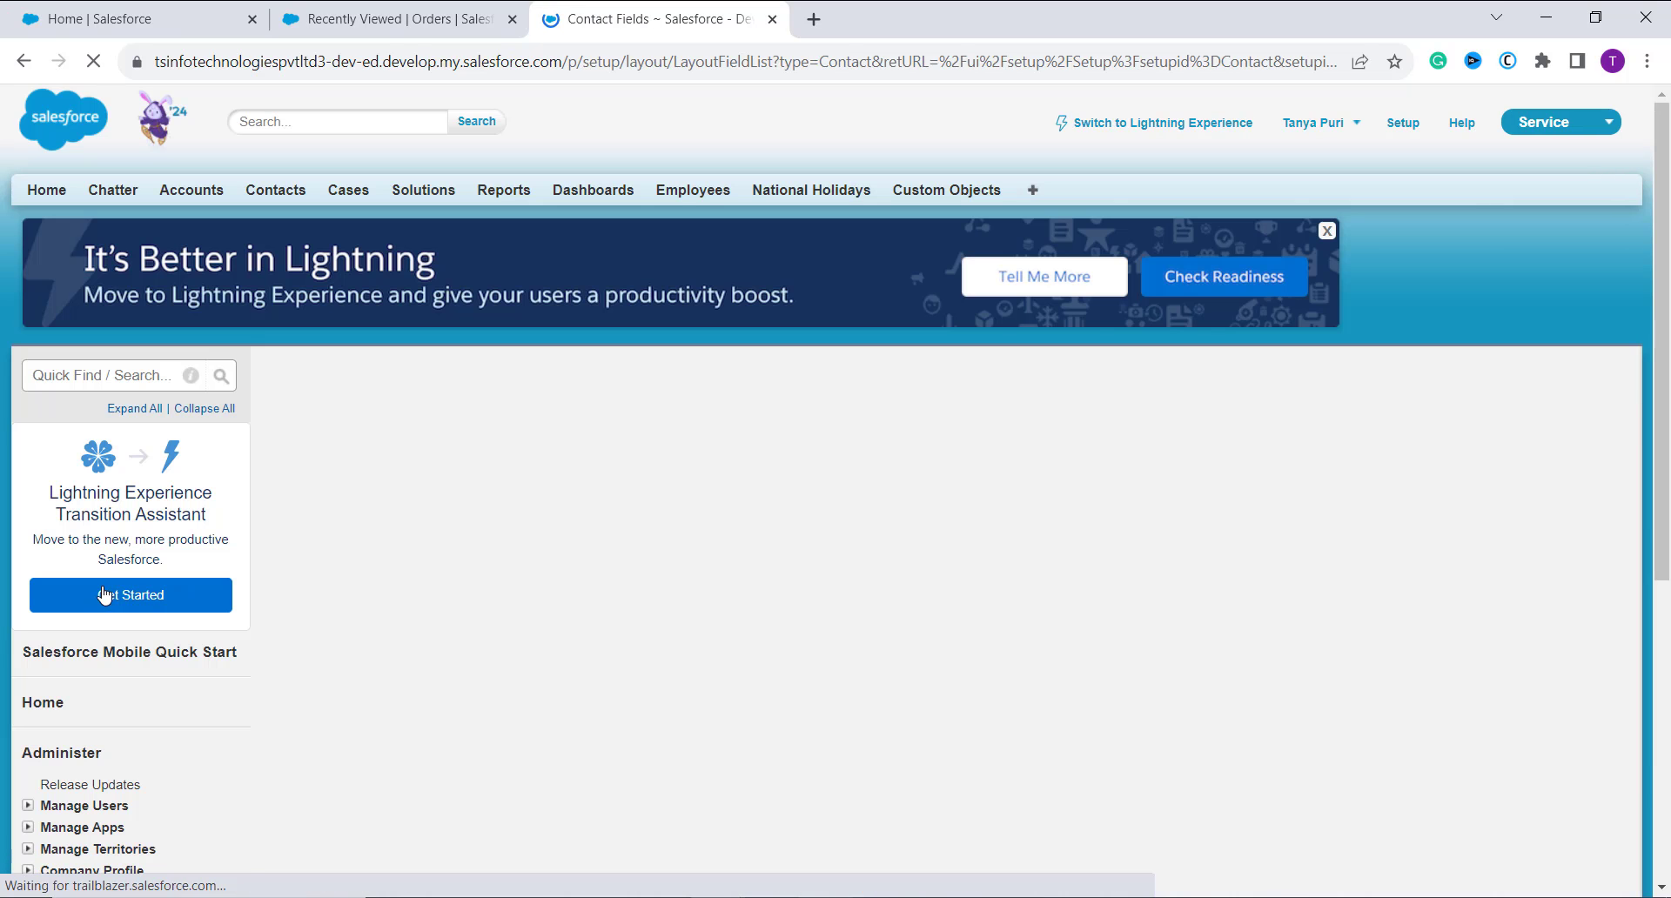
Look through the Contact fields and open the details of the Gender Identity picklist field
{"action": "scroll", "coordinate": [516, 810], "scroll_direction": "down", "scroll_amount": 3}
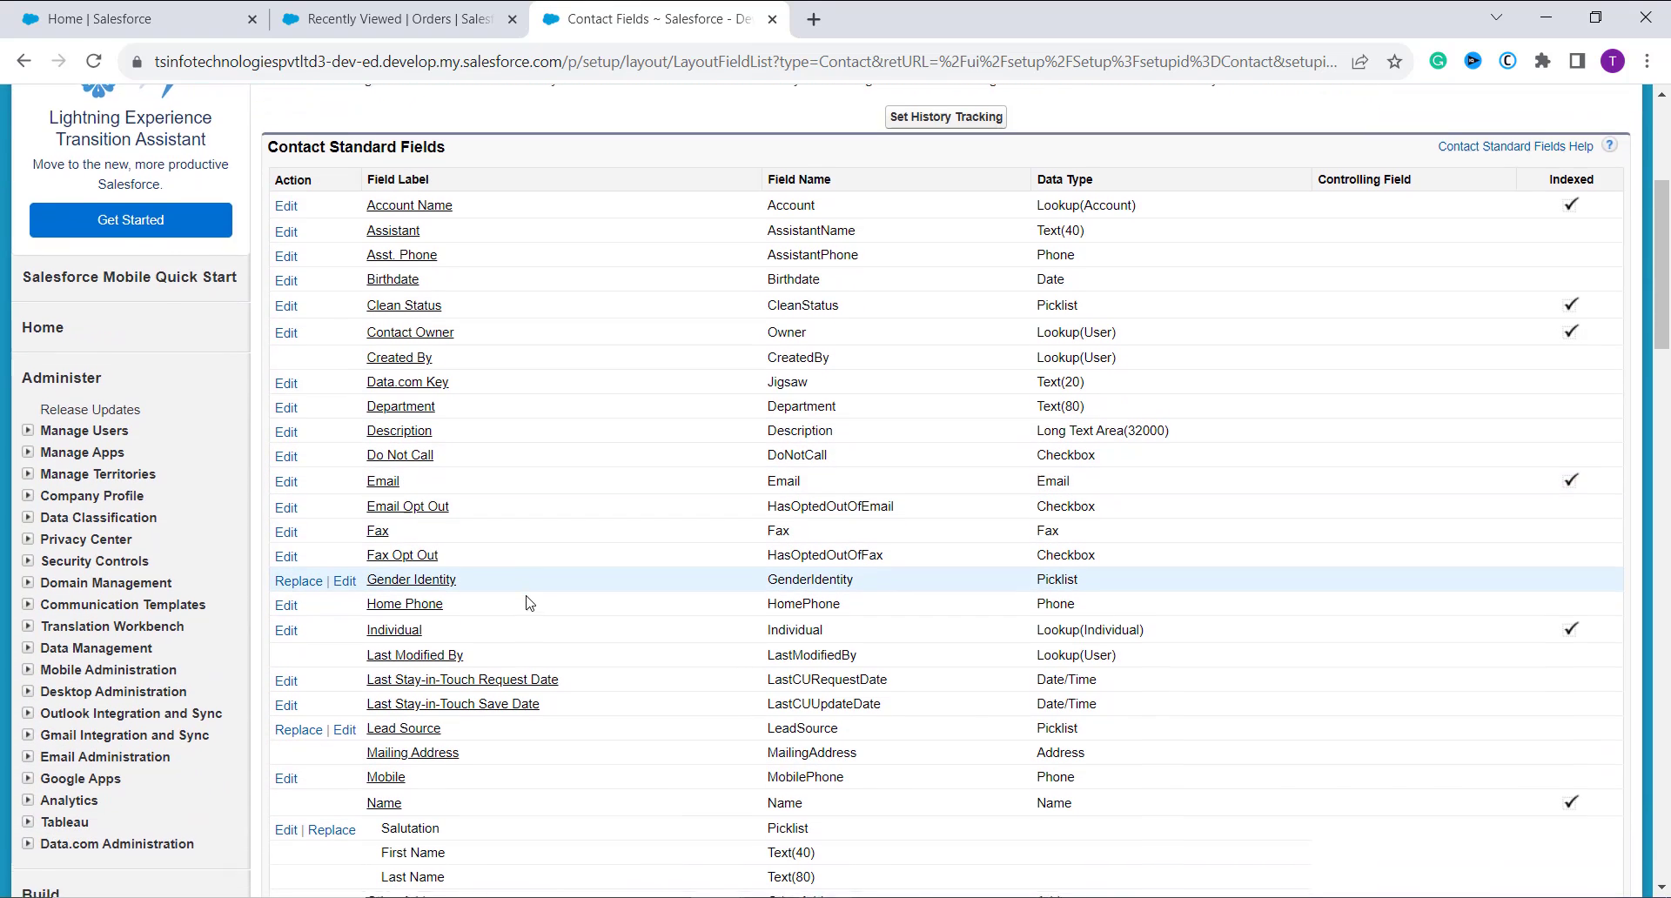
{"action": "scroll", "coordinate": [526, 596], "scroll_direction": "down", "scroll_amount": 1}
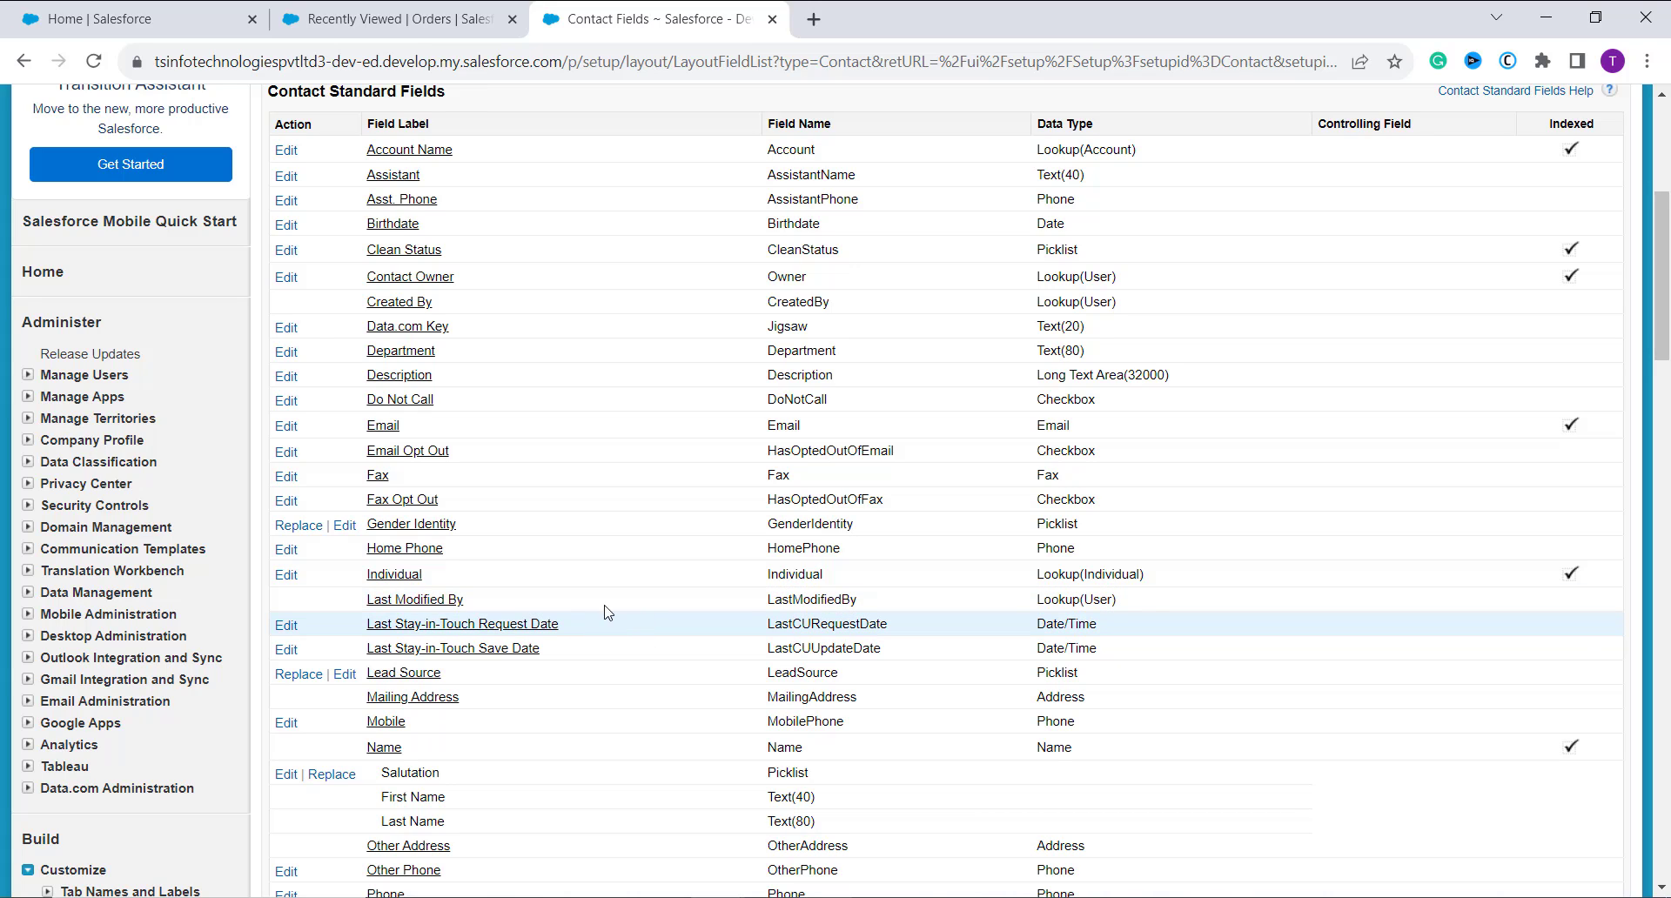
{"action": "scroll", "coordinate": [510, 473], "scroll_direction": "down", "scroll_amount": 4}
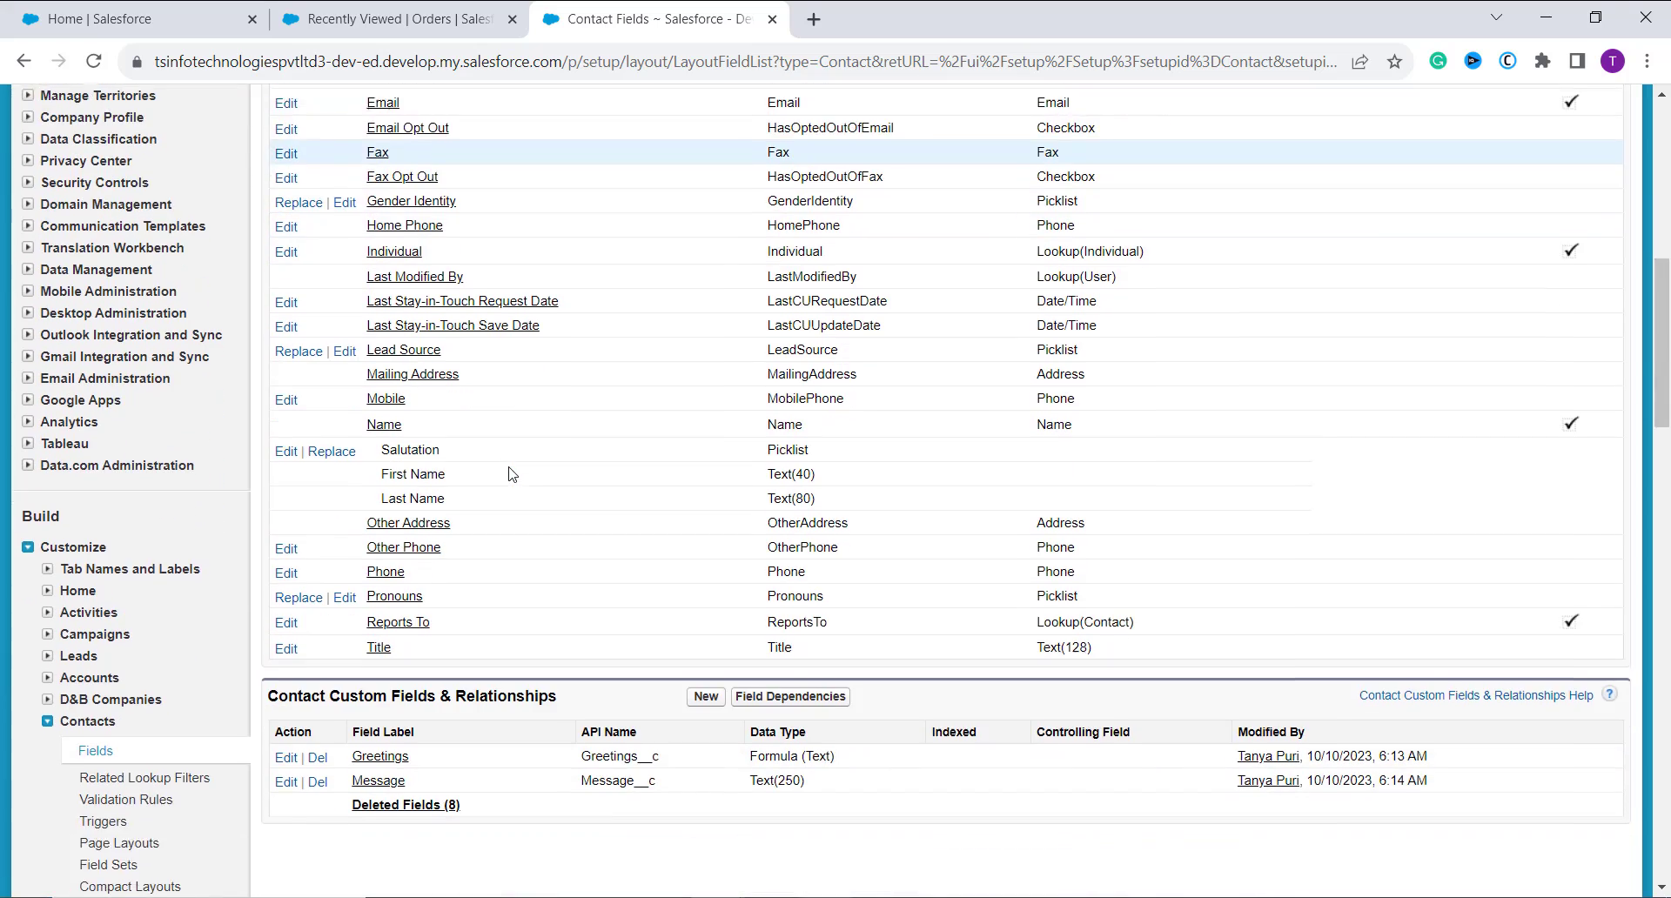
{"action": "scroll", "coordinate": [512, 473], "scroll_direction": "down", "scroll_amount": 2}
{"action": "scroll", "coordinate": [512, 473], "scroll_direction": "up", "scroll_amount": 6}
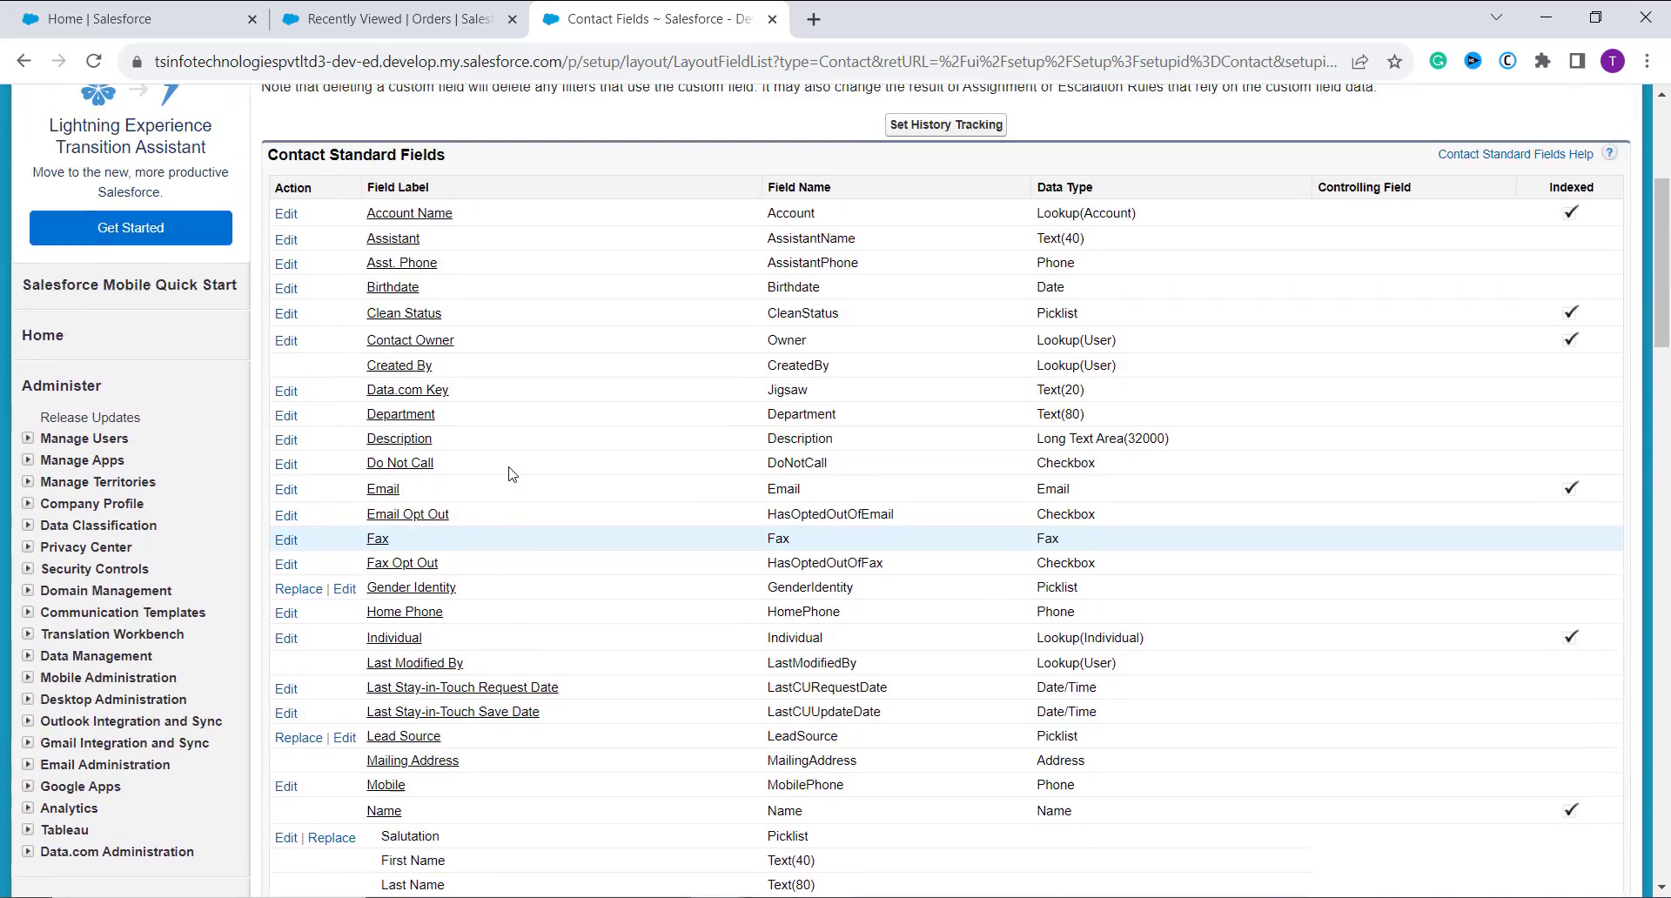
{"action": "scroll", "coordinate": [511, 474], "scroll_direction": "up", "scroll_amount": 1}
{"action": "scroll", "coordinate": [511, 473], "scroll_direction": "down", "scroll_amount": 1}
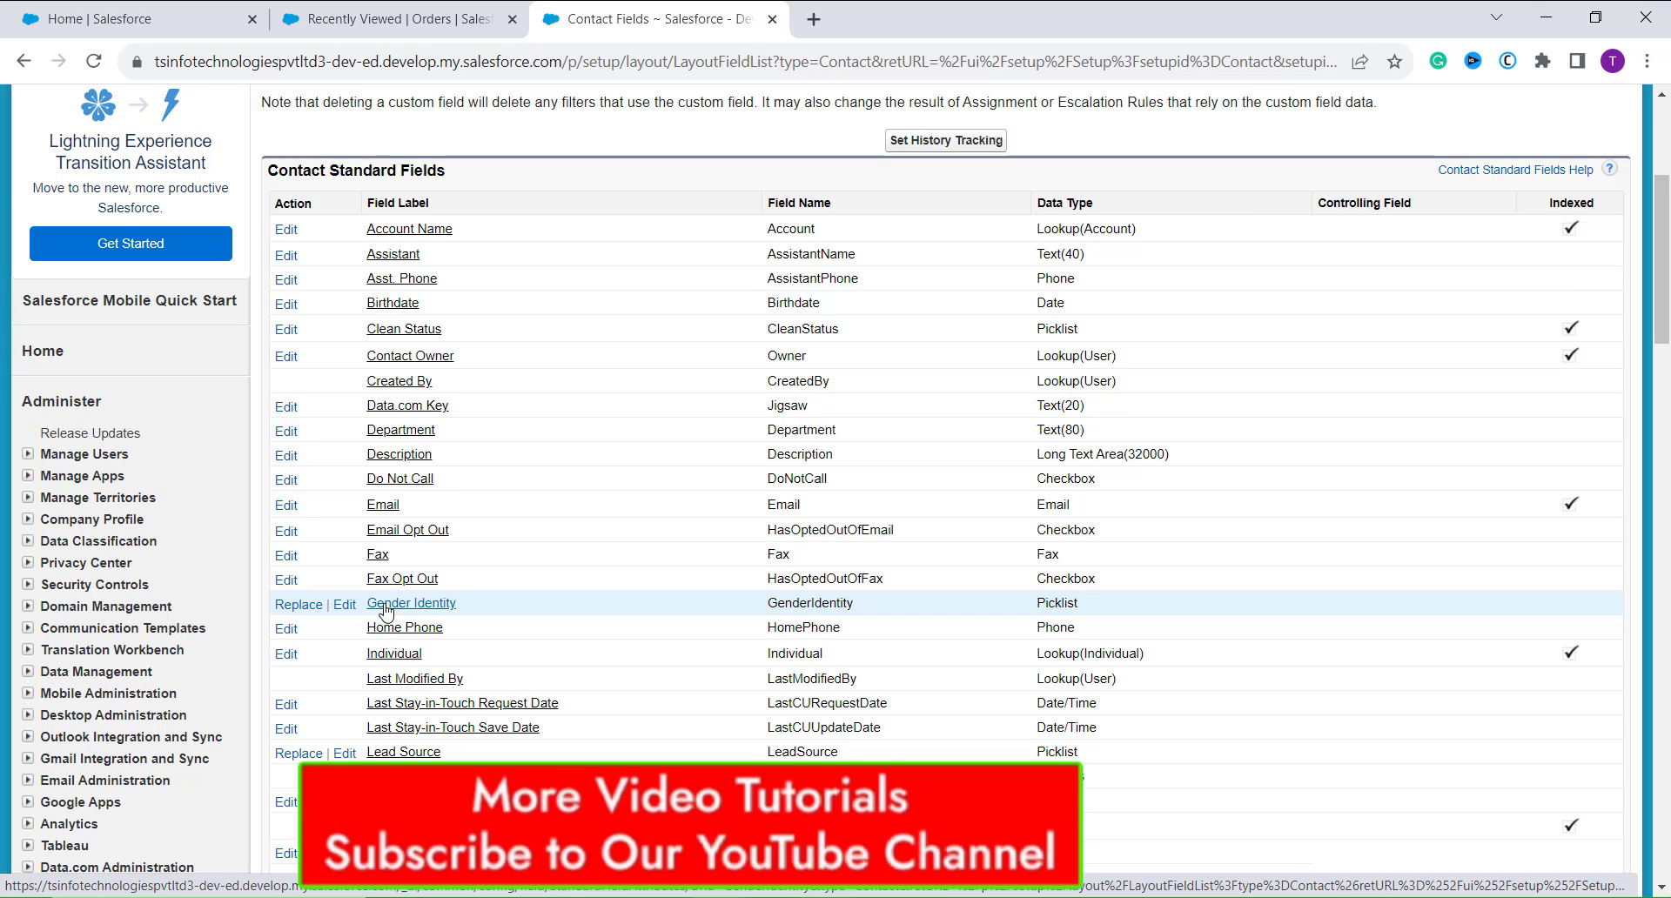
{"action": "left_click", "coordinate": [386, 614]}
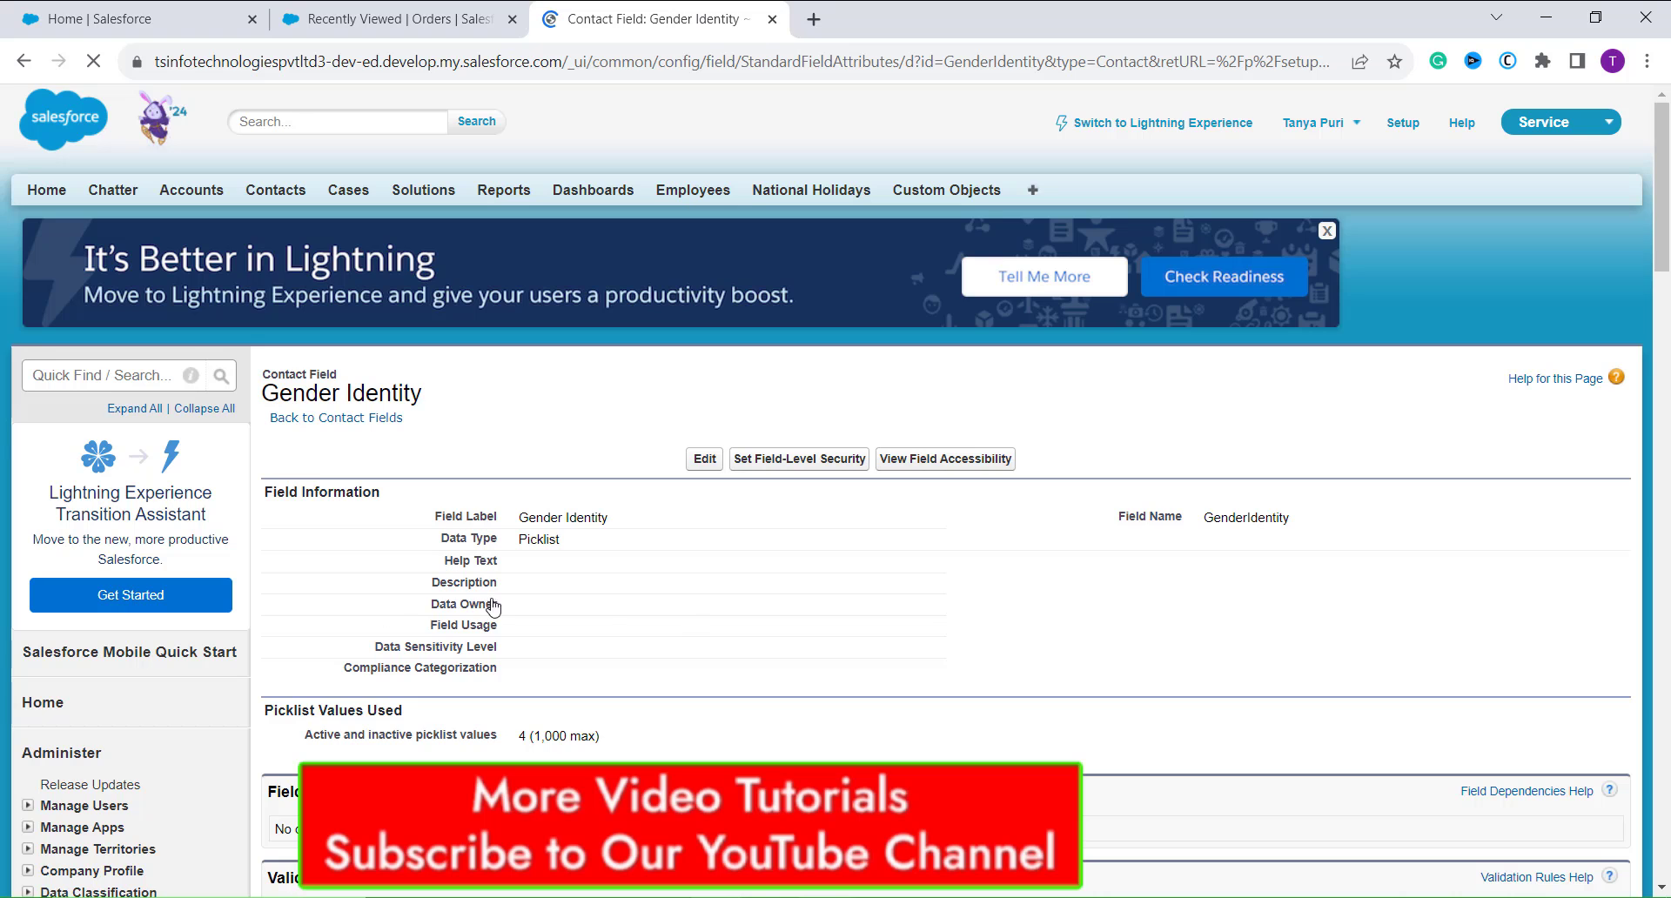
Make Female the default value of the Gender Identity picklist, save it and check the list of values
{"action": "scroll", "coordinate": [687, 629], "scroll_direction": "down", "scroll_amount": 4}
{"action": "scroll", "coordinate": [688, 629], "scroll_direction": "down", "scroll_amount": 5}
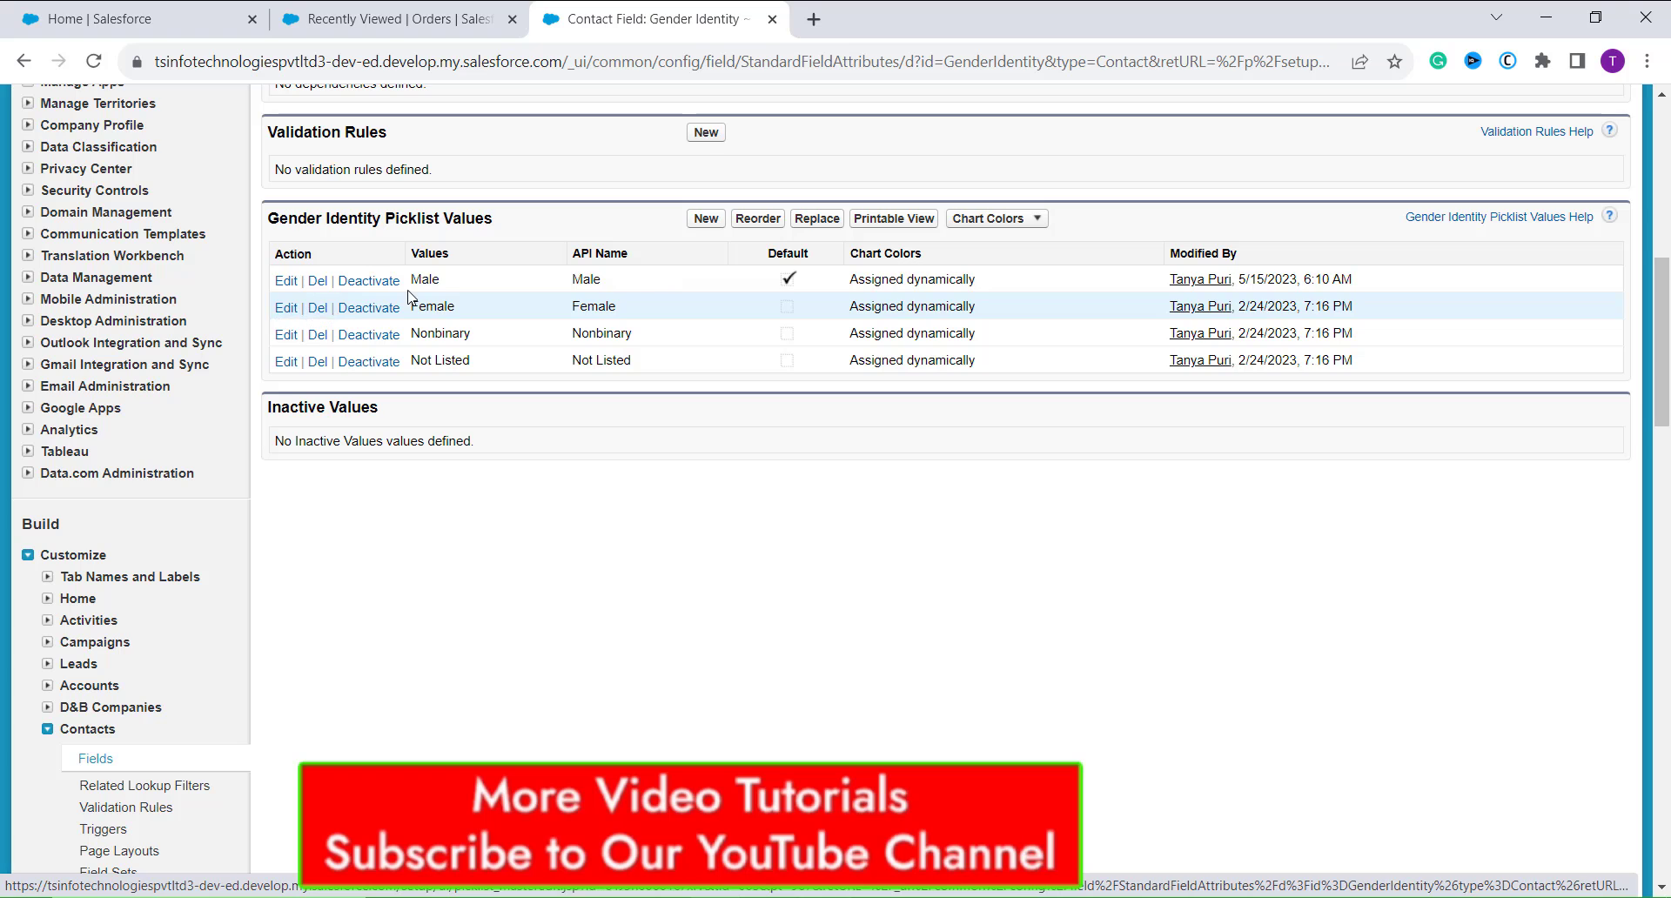
{"action": "left_click", "coordinate": [288, 309]}
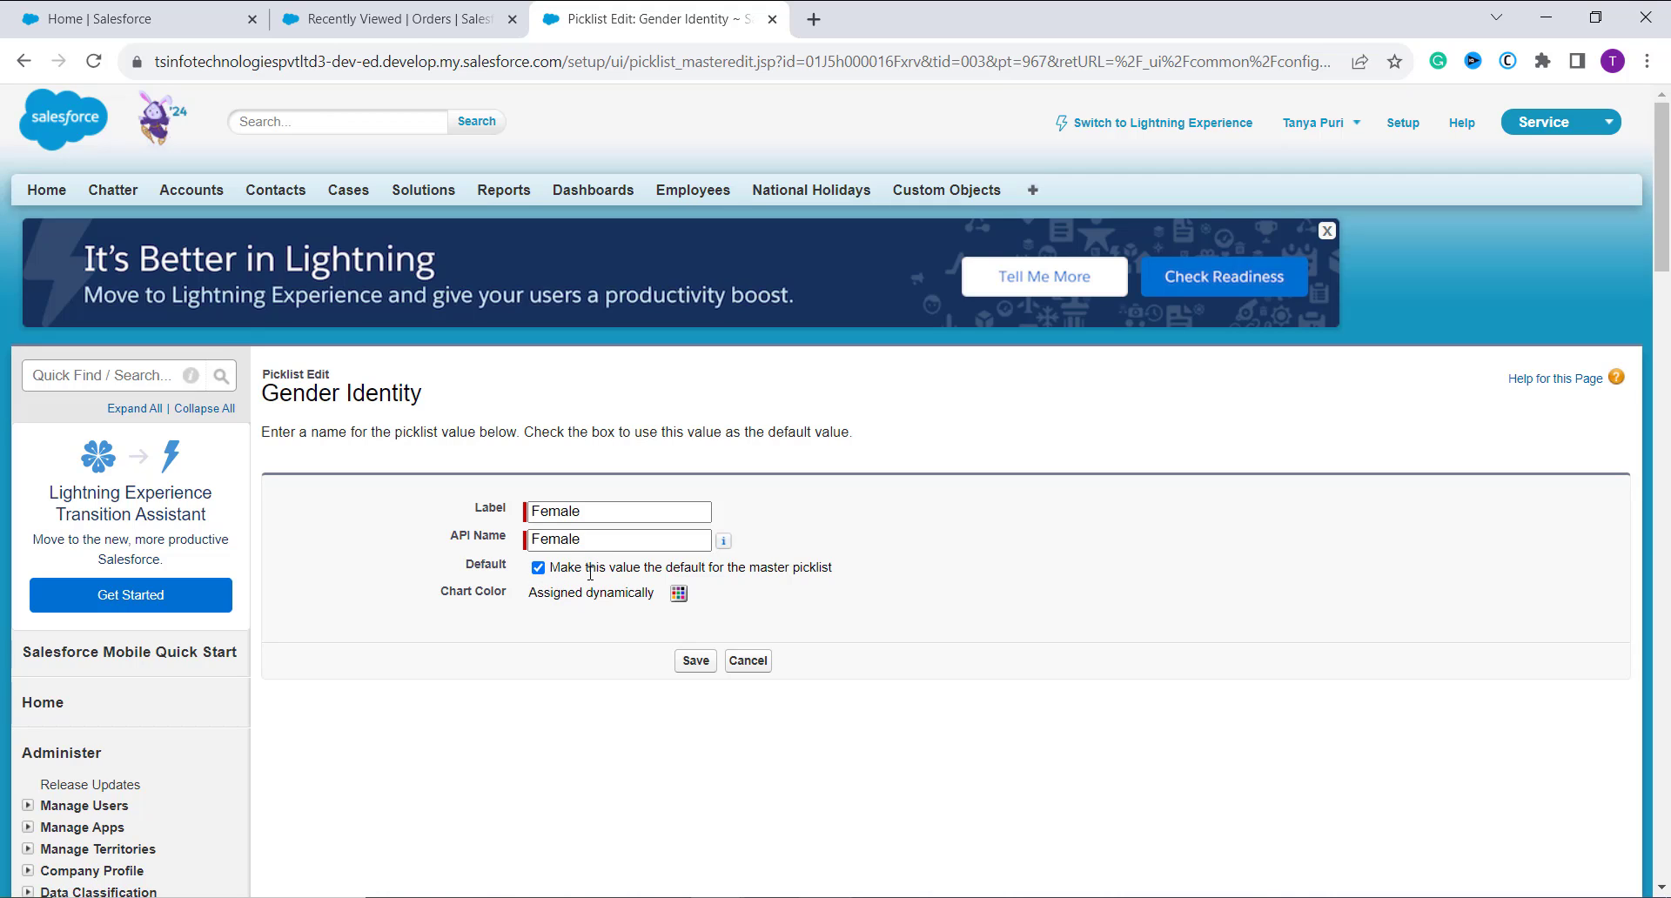
{"action": "left_click", "coordinate": [695, 667]}
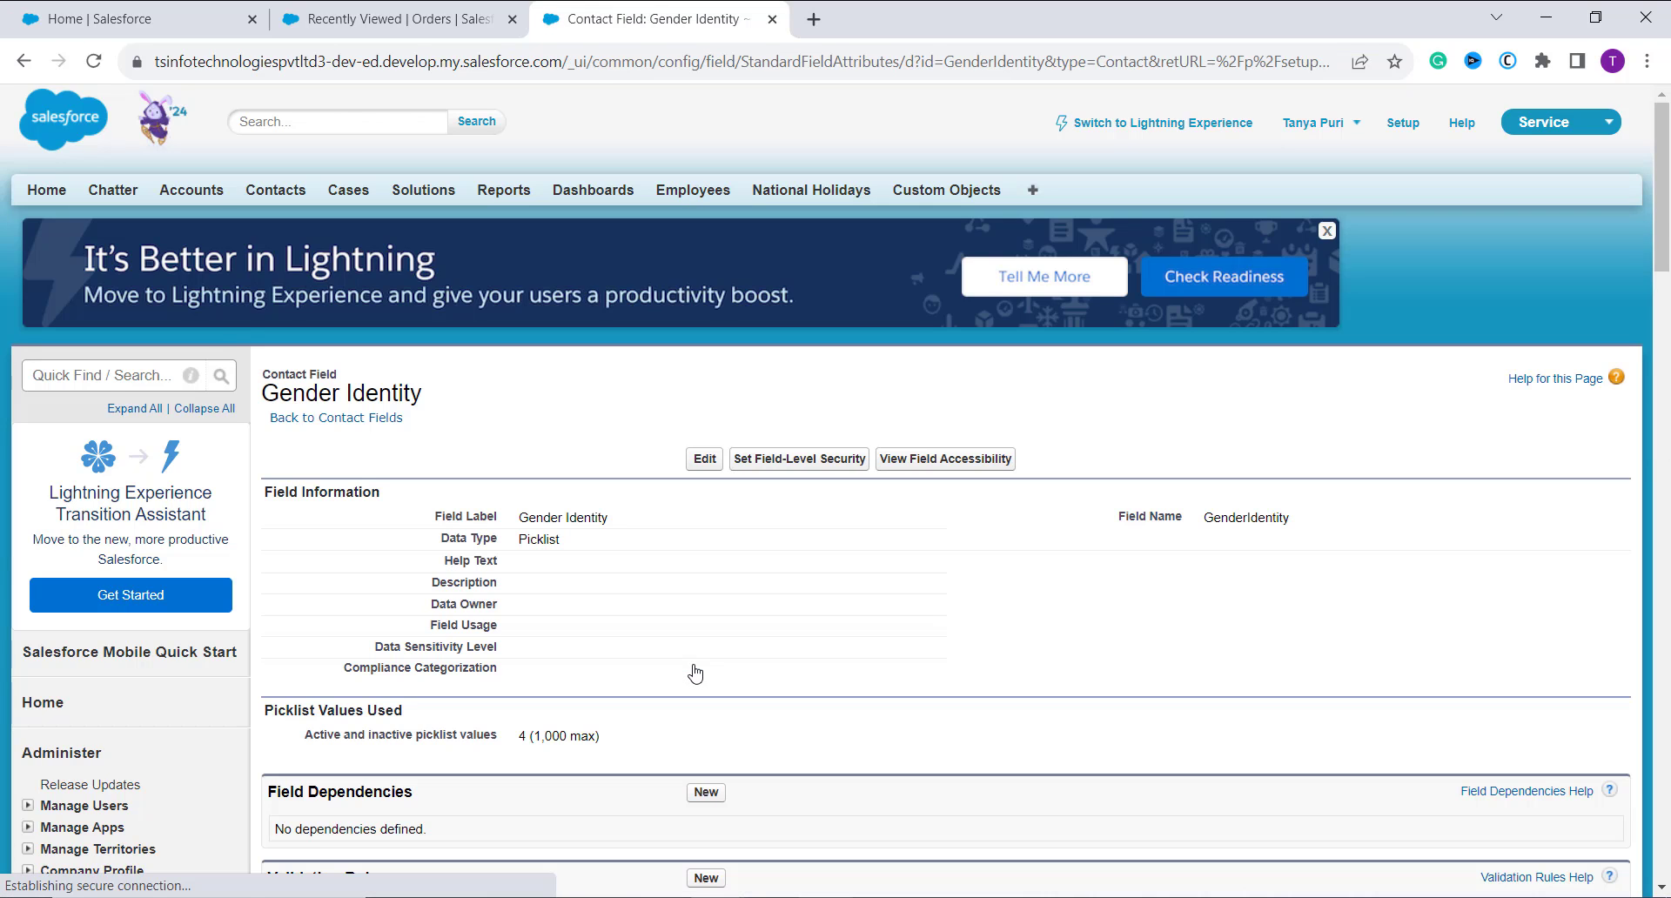
{"action": "scroll", "coordinate": [695, 673], "scroll_direction": "down", "scroll_amount": 8}
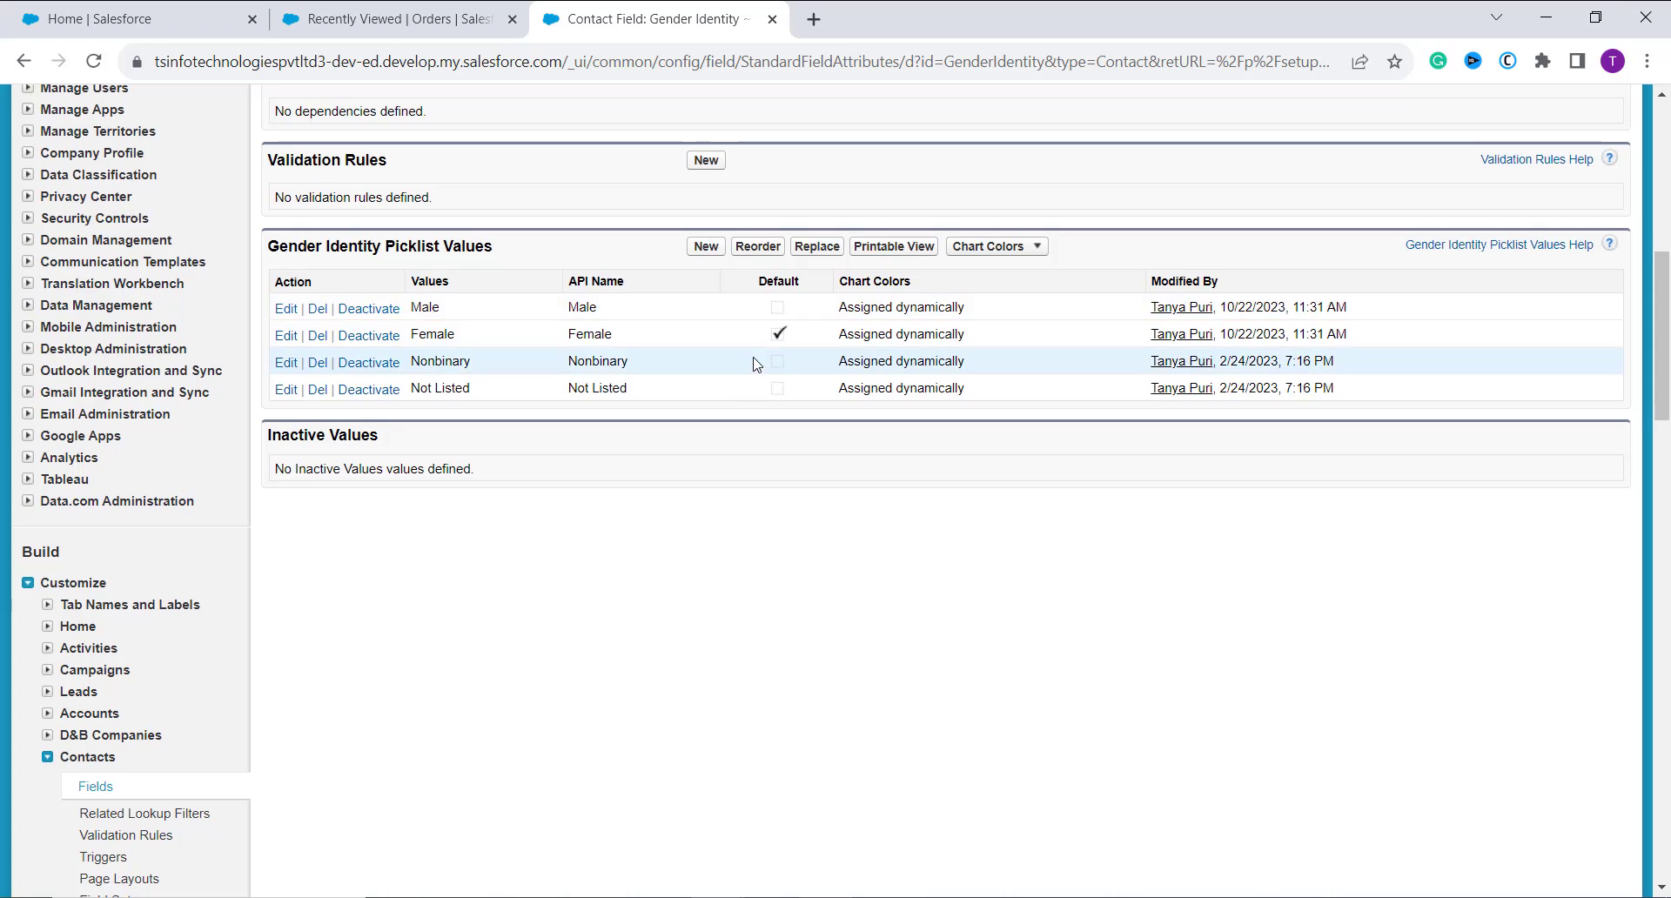
Leave the Gender Identity field page and go to the list of all tabs
{"action": "scroll", "coordinate": [762, 349], "scroll_direction": "up", "scroll_amount": 8}
{"action": "key", "text": "alt+Left"}
{"action": "left_click_drag", "start_coordinate": [653, 397], "coordinate": [676, 389]}
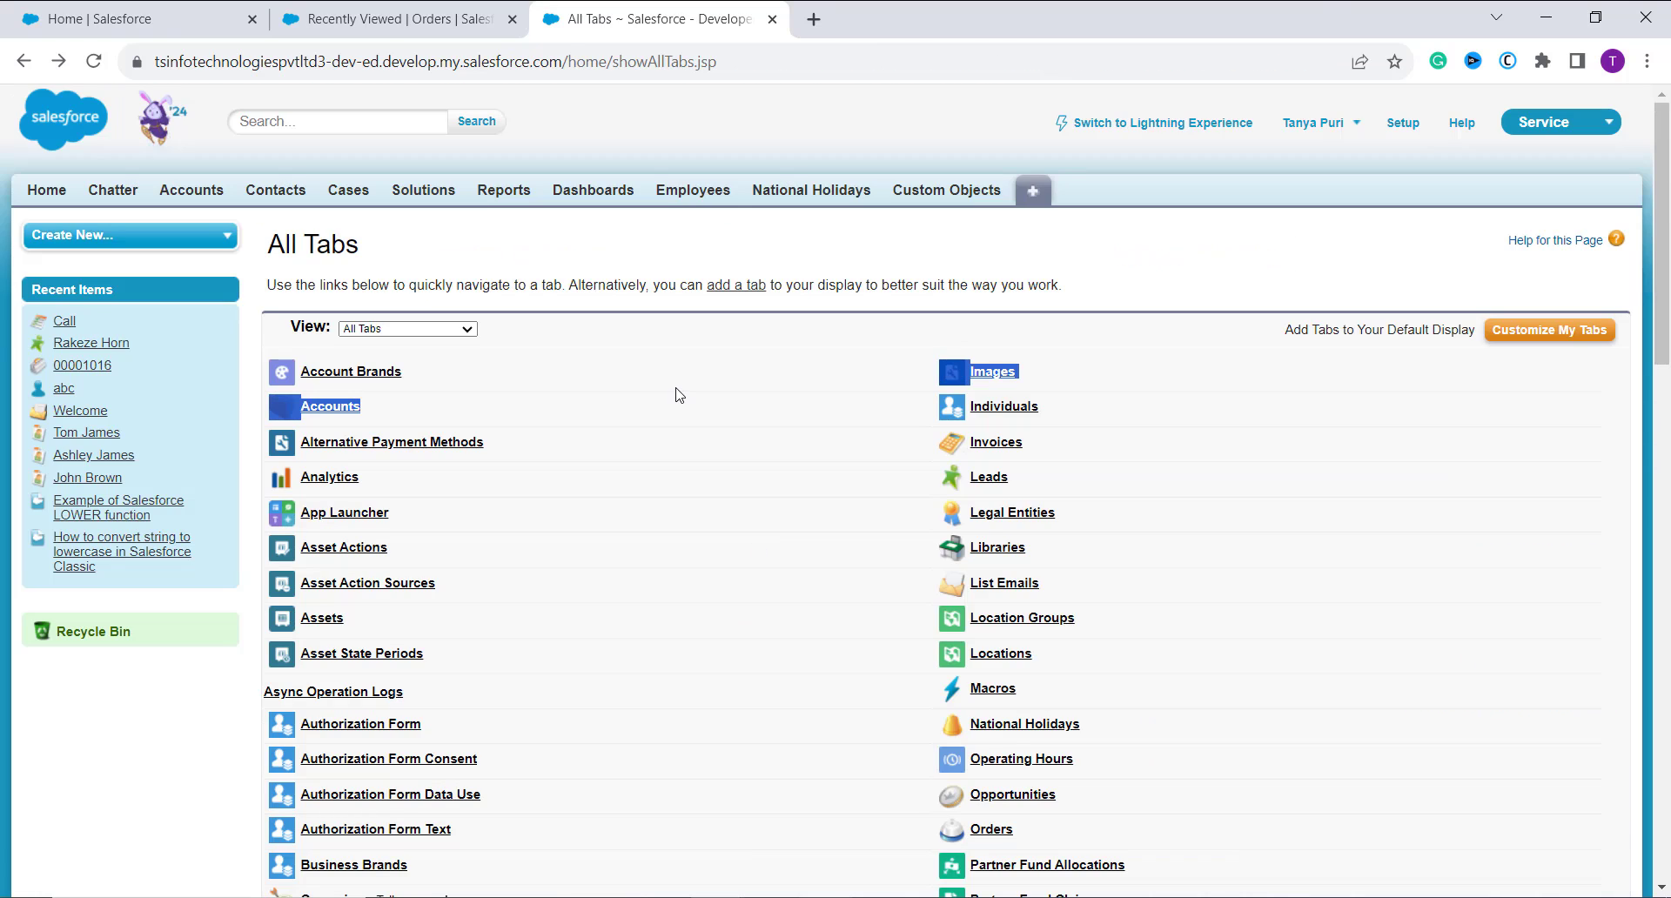